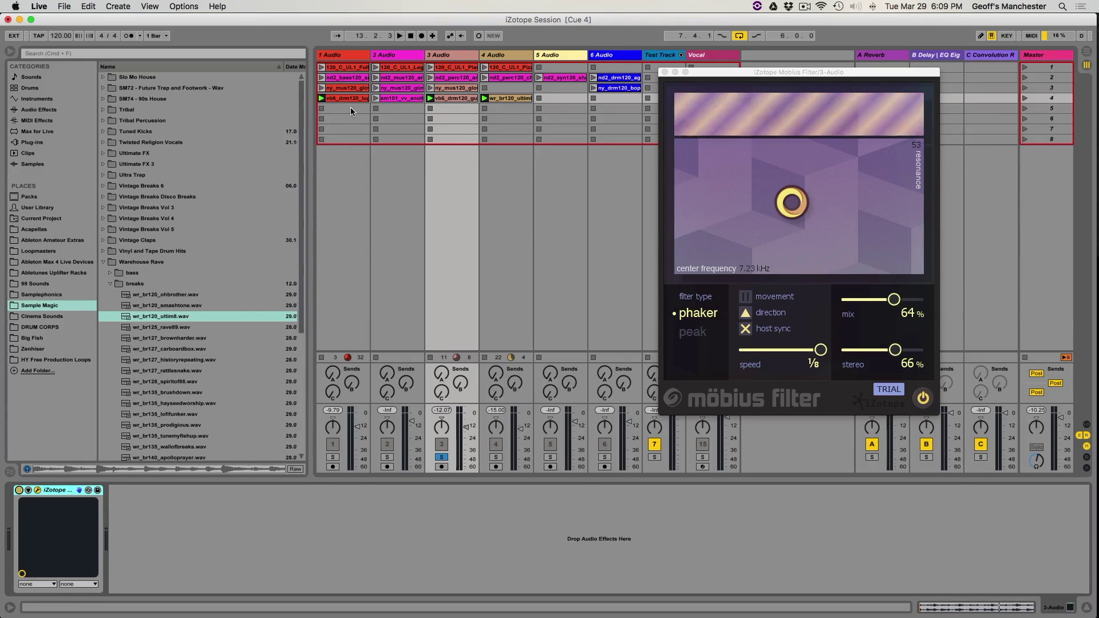
Step: Play the session, compare the loop with Möbius Filter bypassed and active, and raise the 3 Audio track volume slightly
key("space")
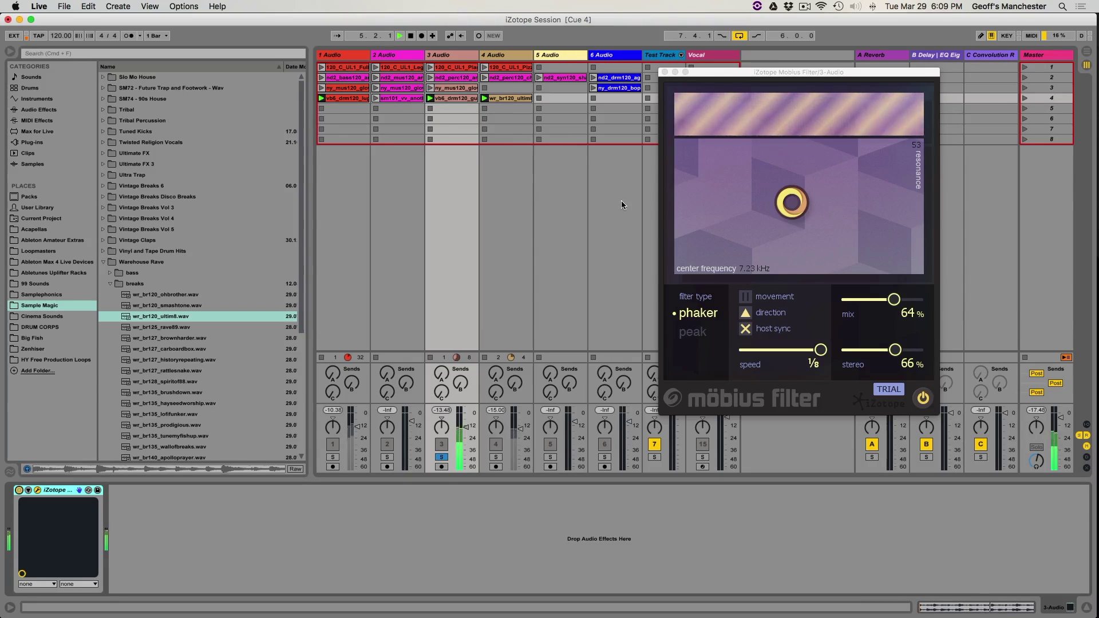
left_click(925, 400)
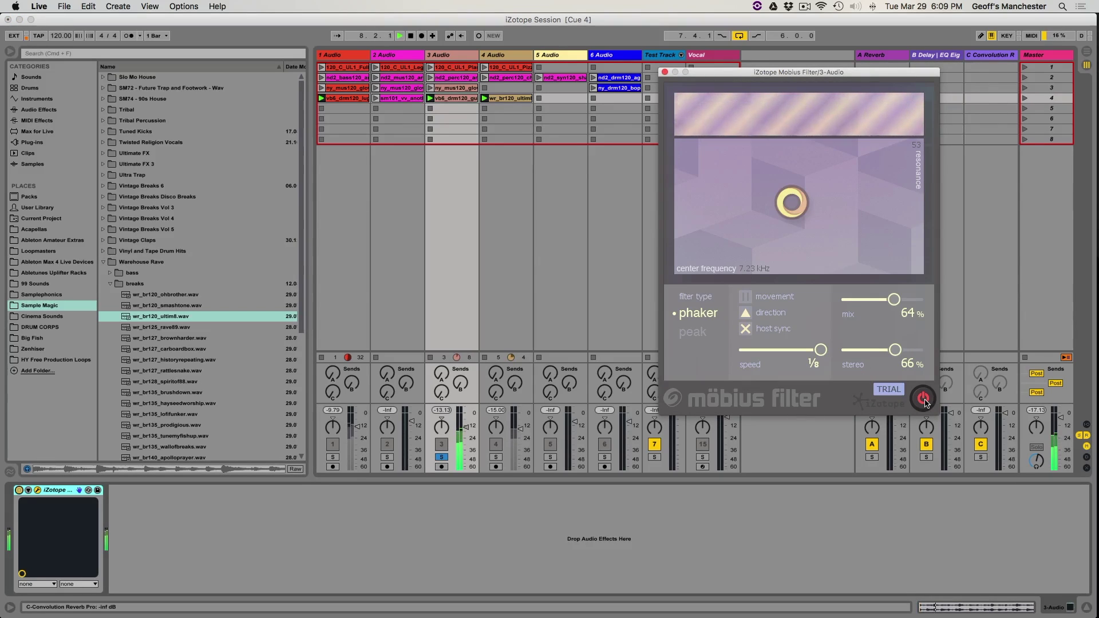
left_click(466, 427)
left_click_drag(466, 426, 473, 427)
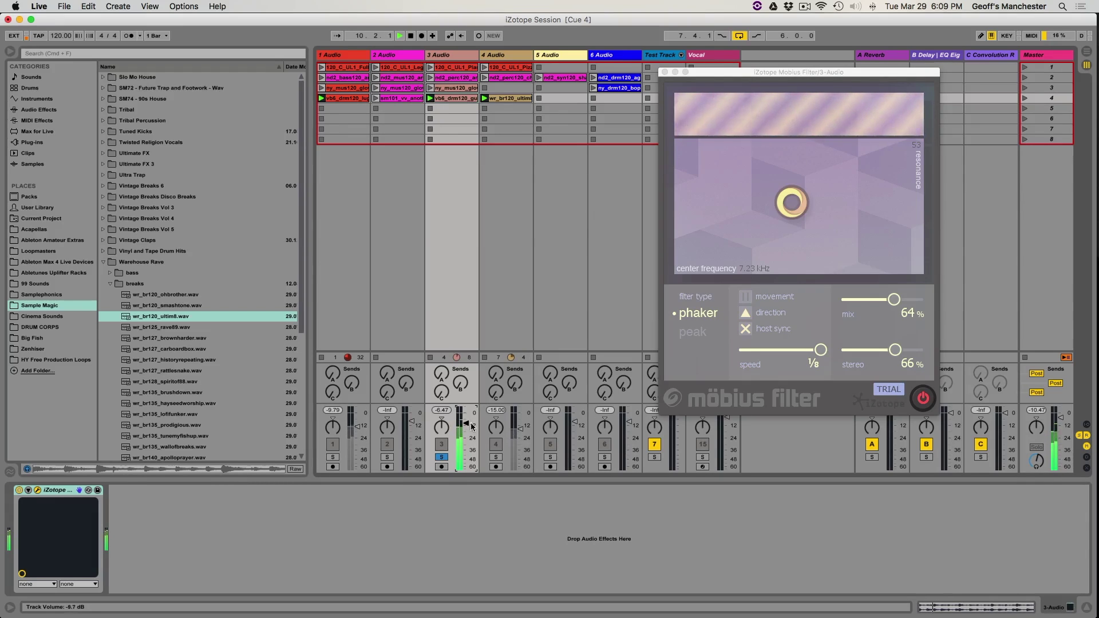
left_click(923, 401)
left_click(924, 401)
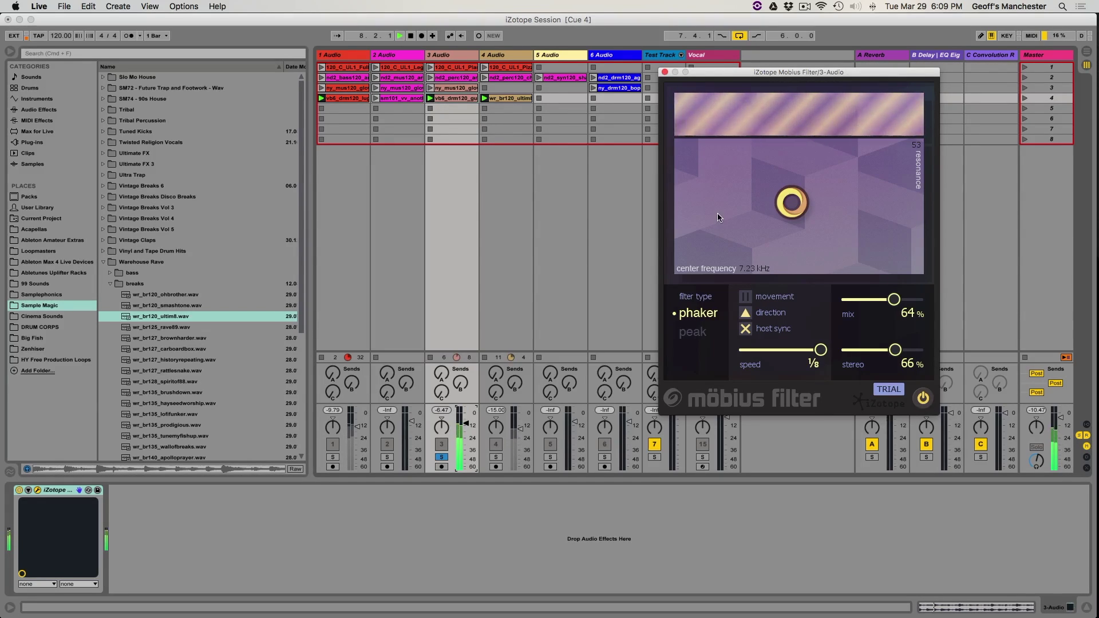
Step: Shift the filter to about 8.04 kHz center frequency and 49 resonance, and briefly expand the device's parameter view
left_click_drag(798, 212, 834, 207)
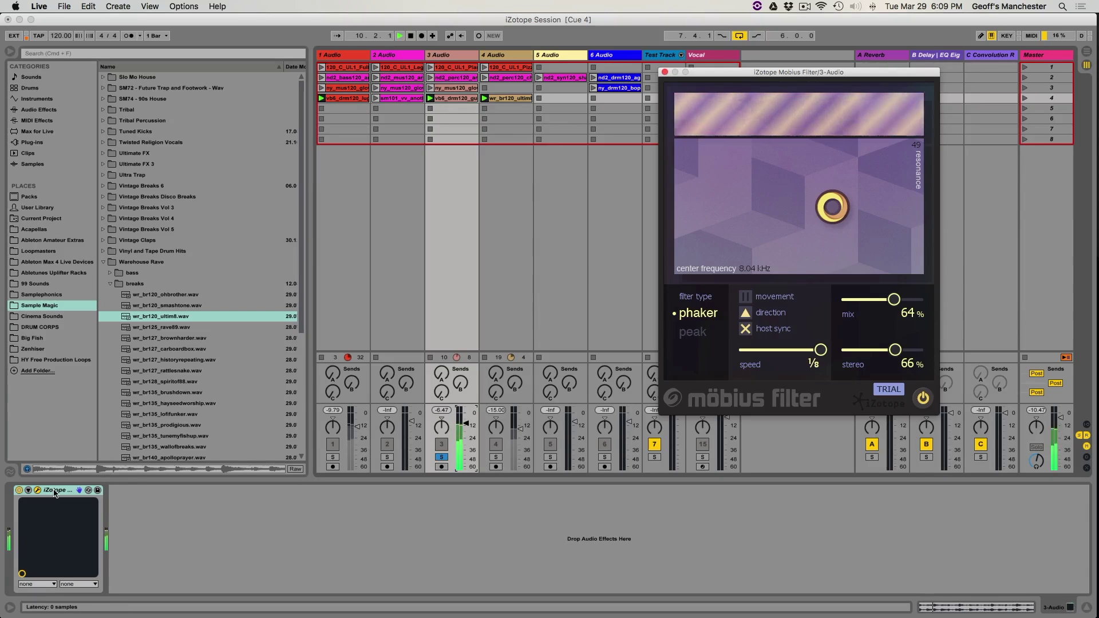
left_click(31, 491)
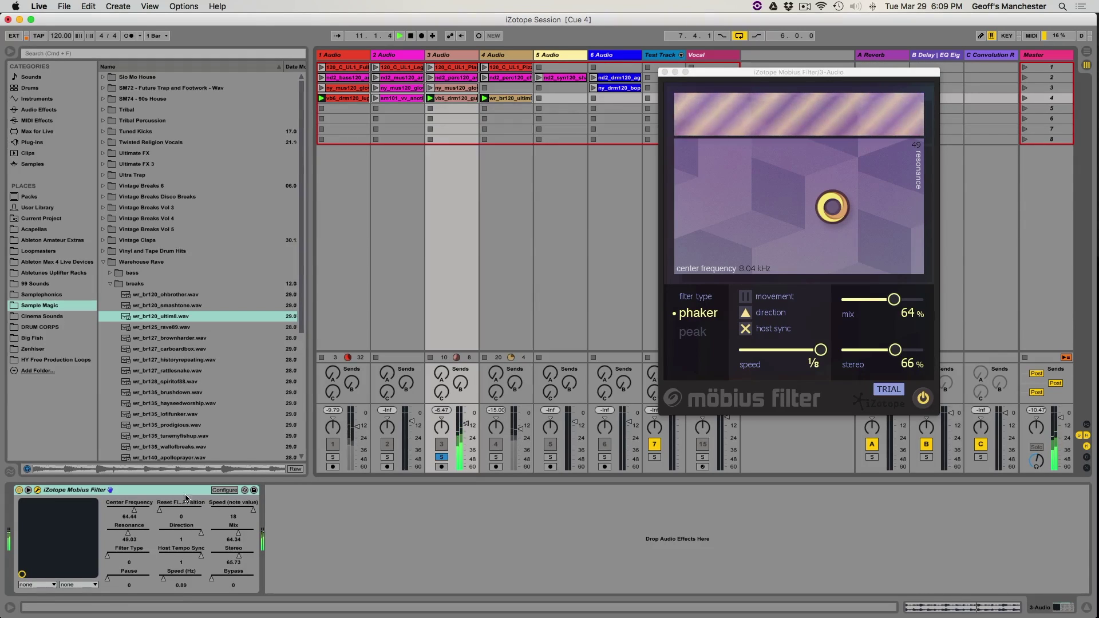
left_click(29, 490)
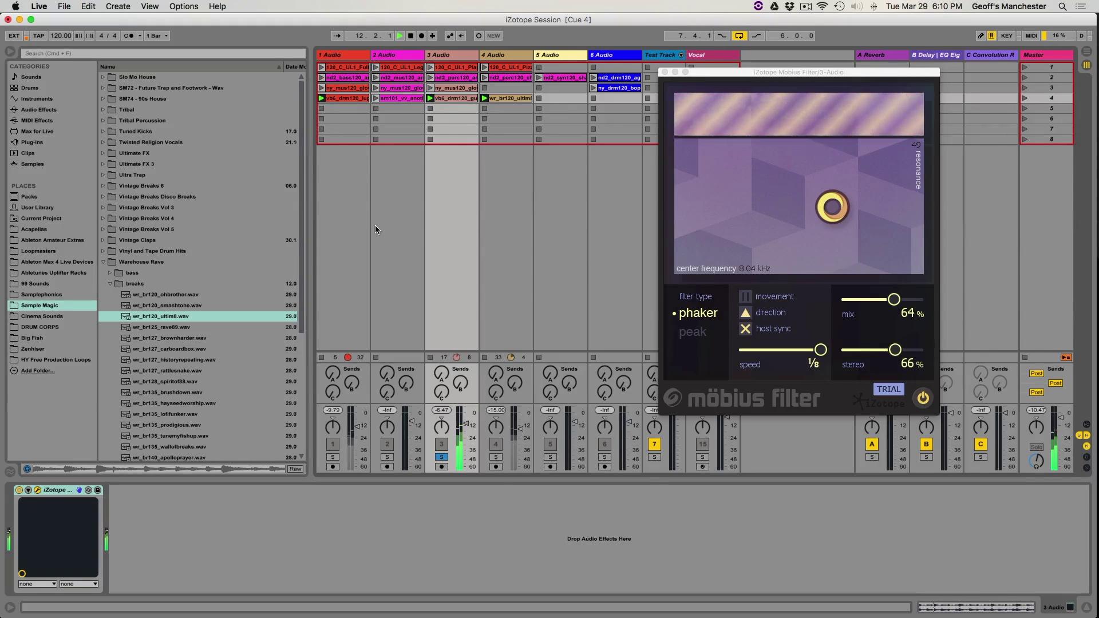
Step: Try host-synced filter speeds of 8, 1/8 and 1/2, ending with a speed of 1
left_click_drag(821, 350, 780, 350)
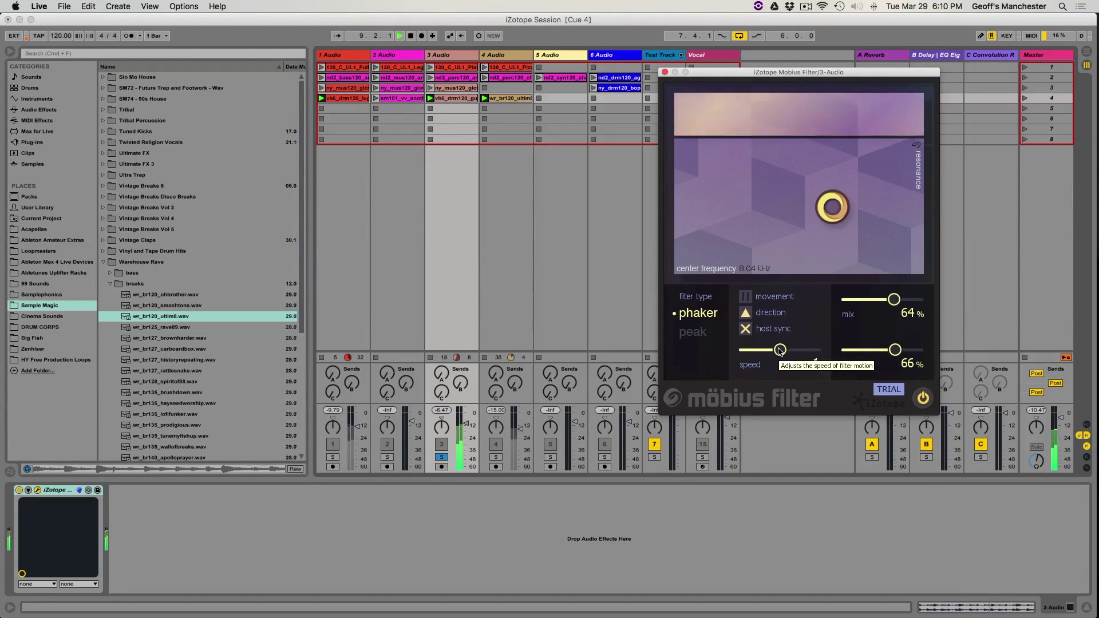
left_click_drag(780, 351, 739, 350)
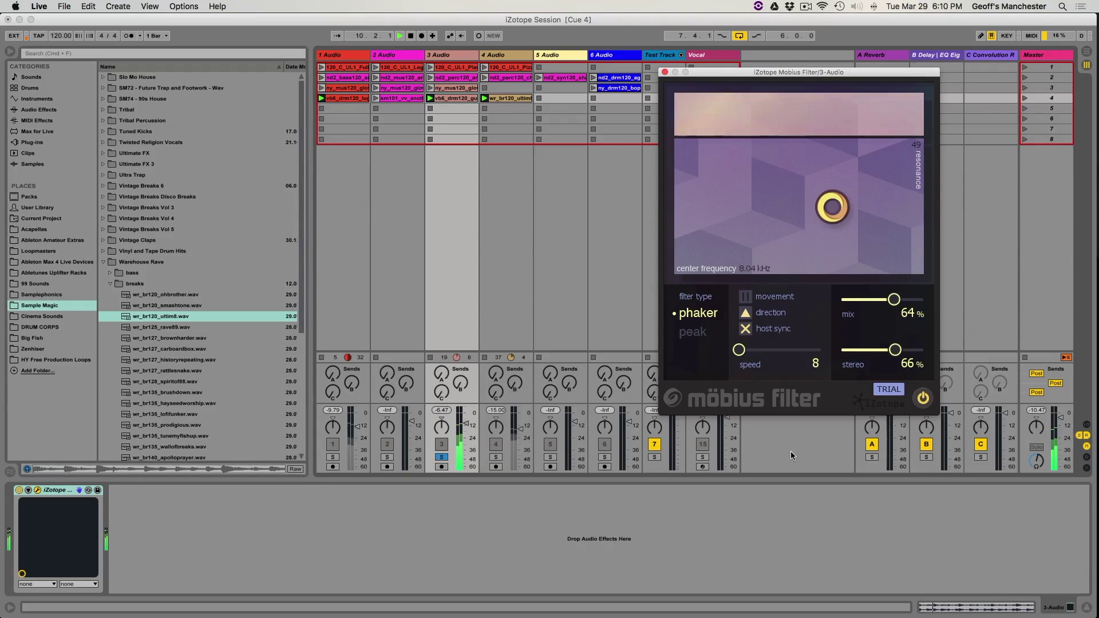
left_click_drag(741, 351, 822, 351)
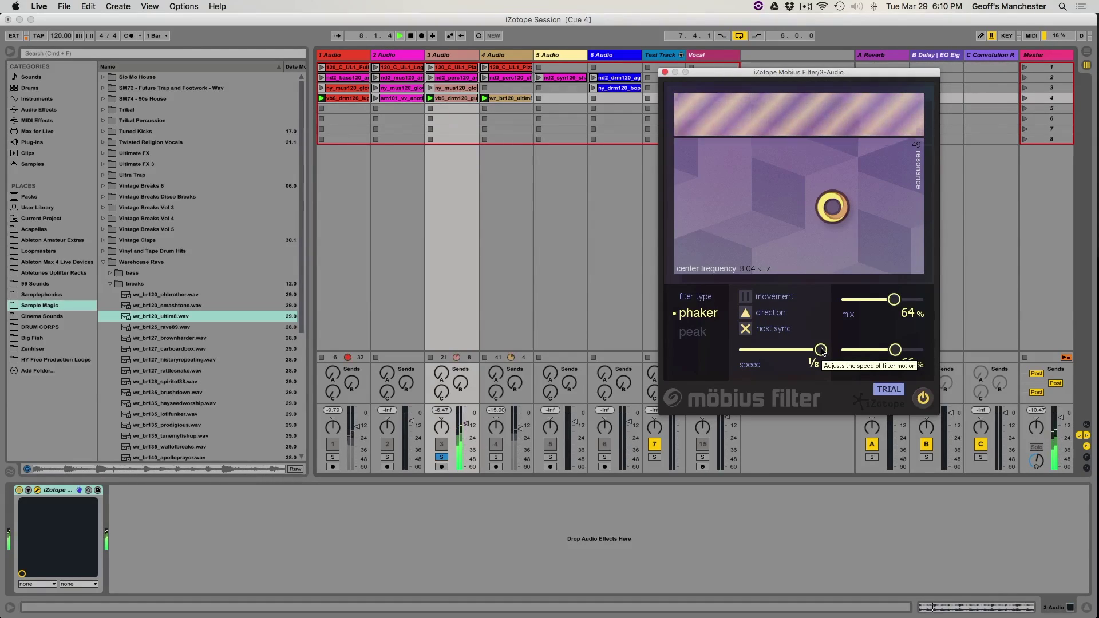
left_click_drag(821, 351, 795, 351)
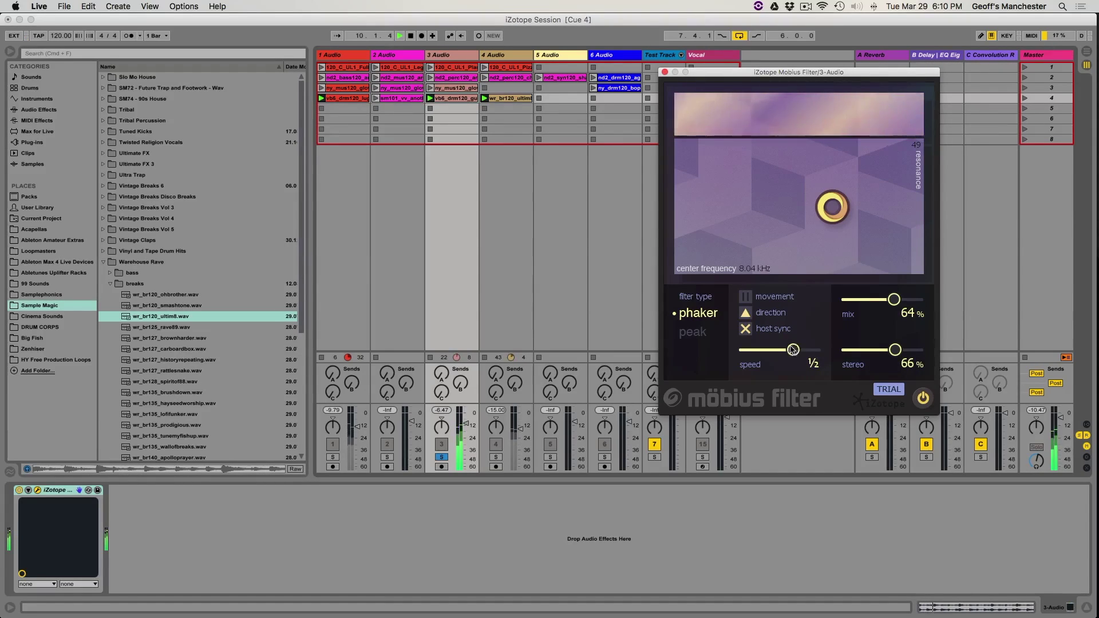
left_click_drag(795, 350, 781, 350)
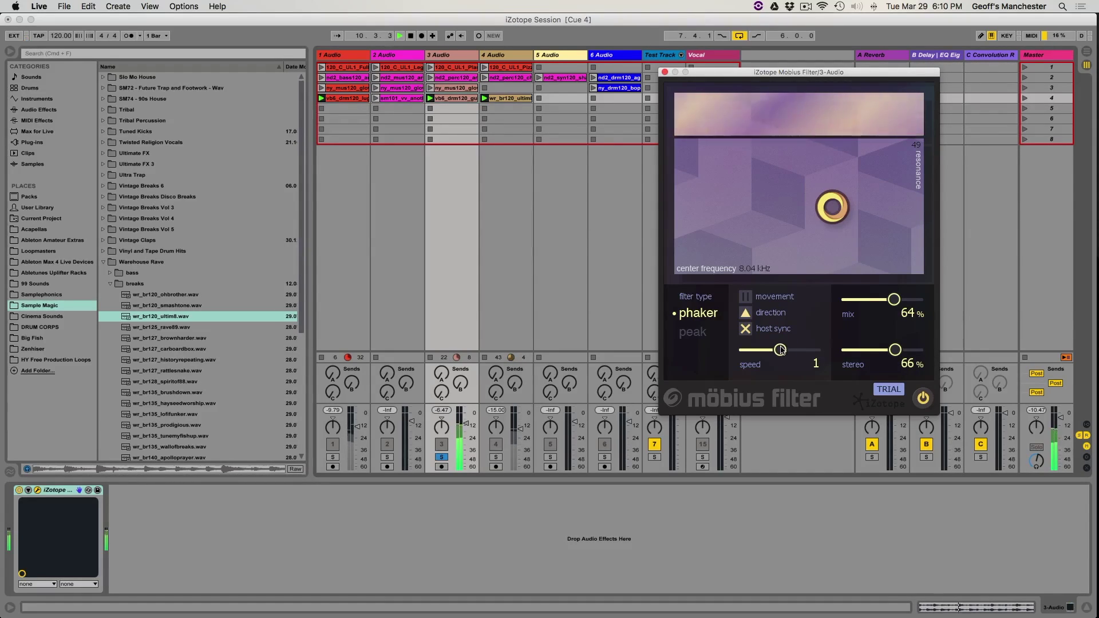
Step: Turn off host sync and sweep the filter speed up to about 9.6 Hz, settling at about 2.6 Hz
left_click(746, 328)
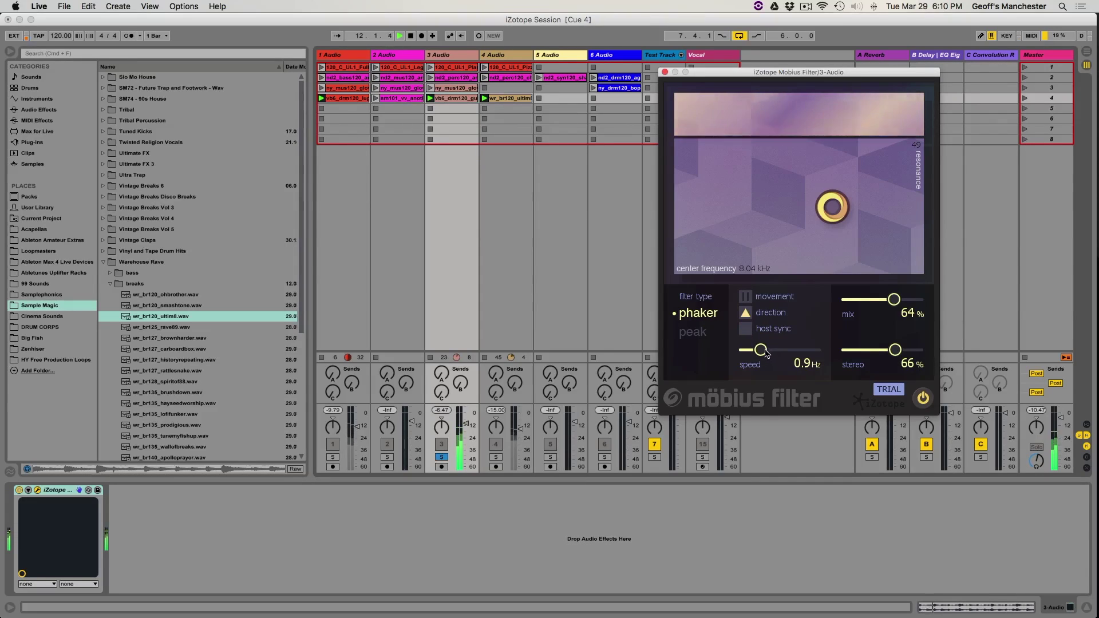
left_click_drag(760, 351, 820, 351)
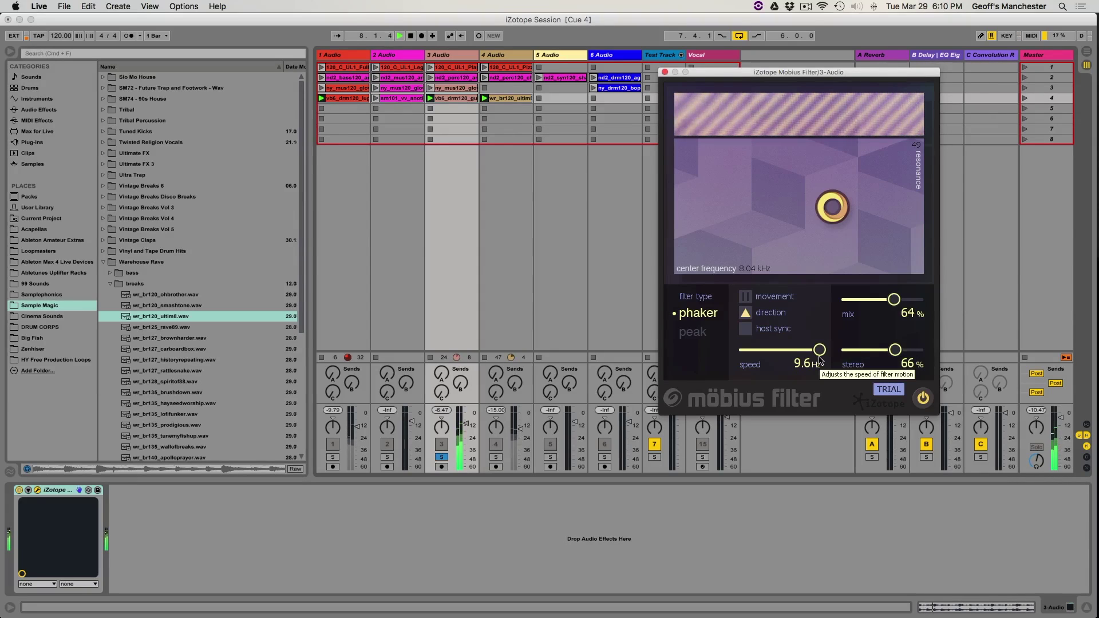
left_click_drag(820, 360, 784, 359)
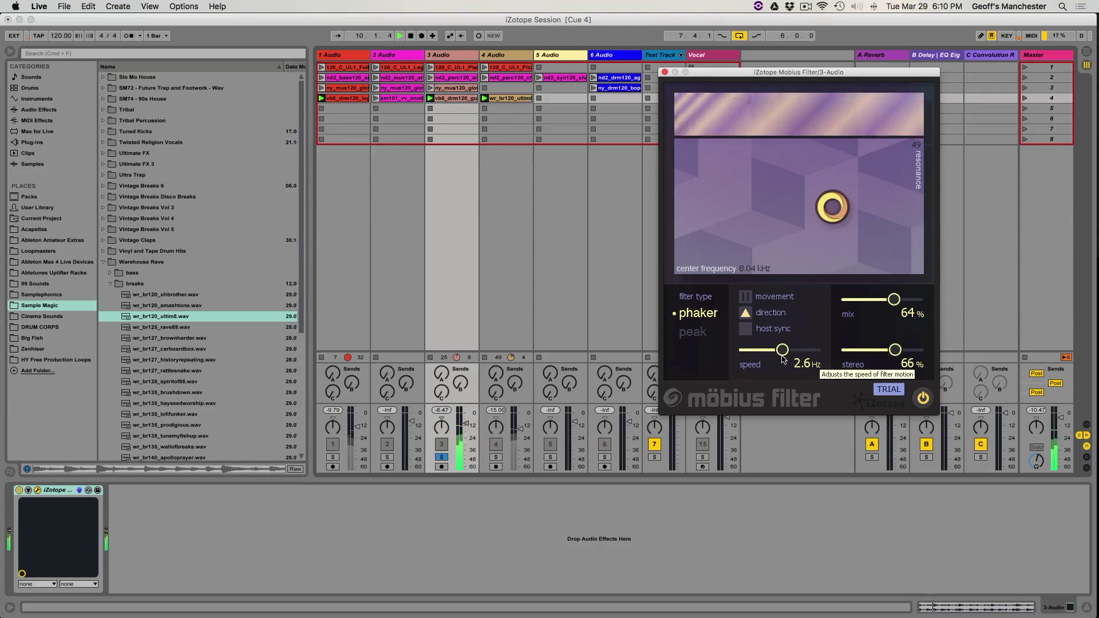
Step: Compare the falling filter direction with the rising one, leaving the direction set to rising
left_click(747, 317)
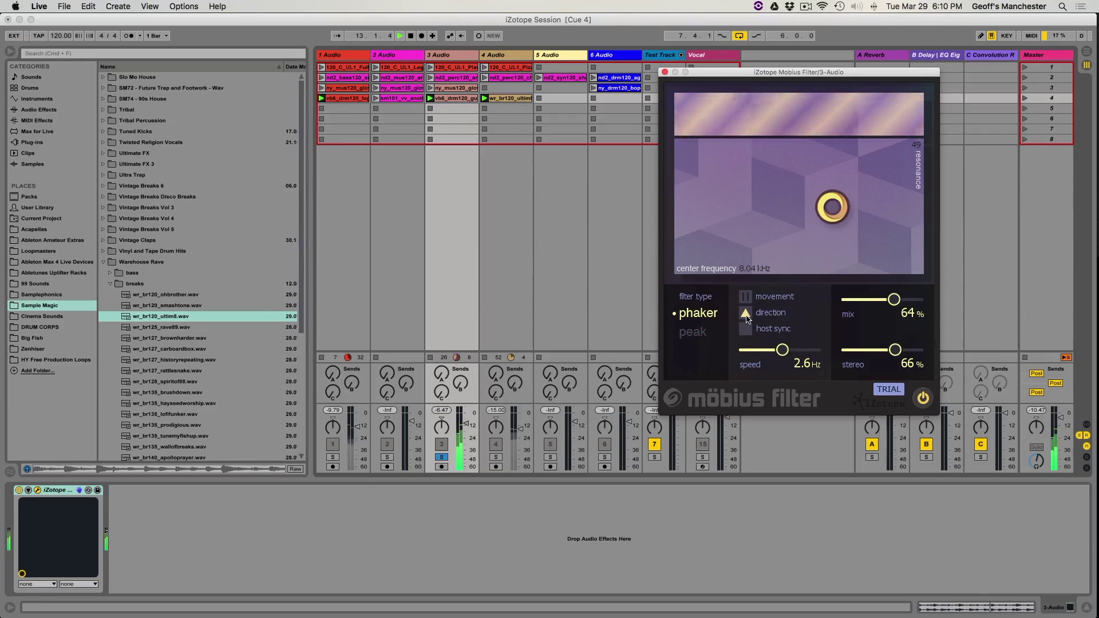
left_click(746, 314)
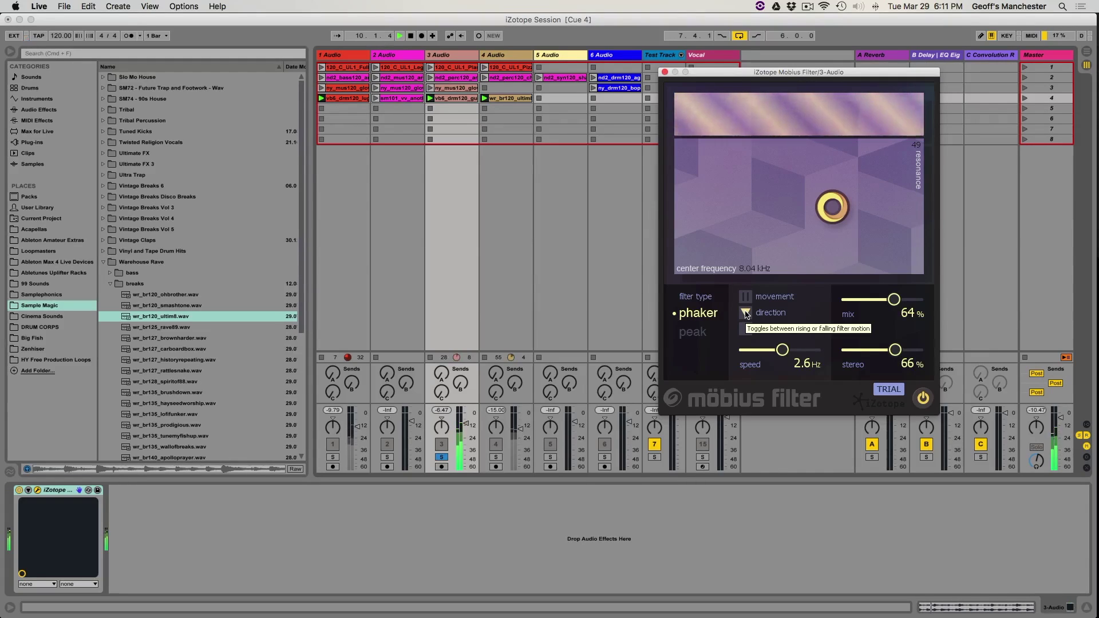
left_click(746, 314)
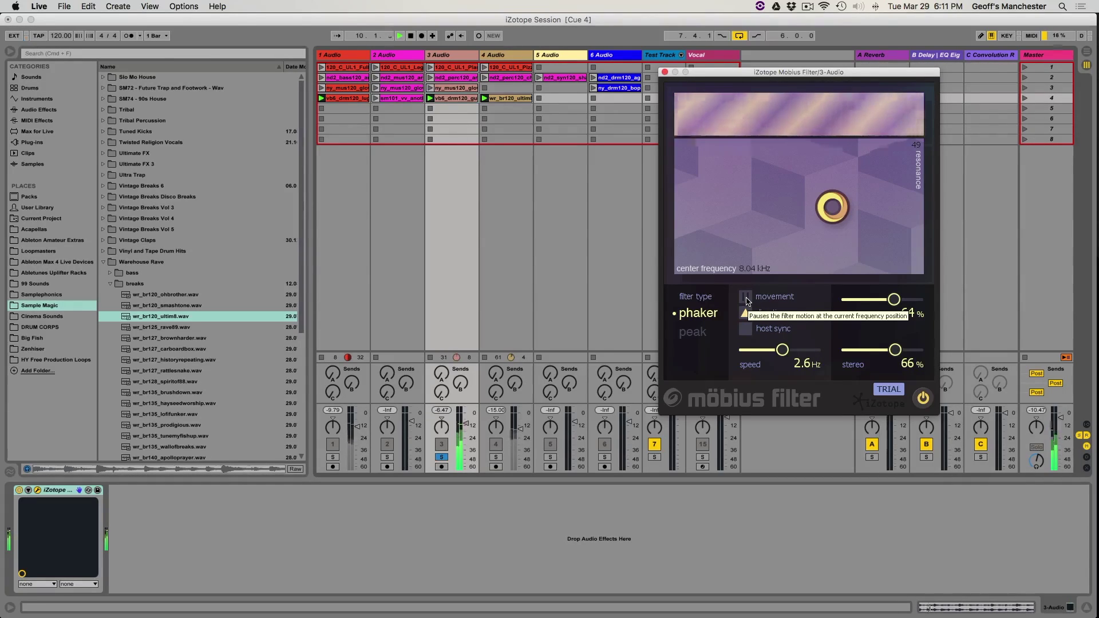
Step: Pause and resume the filter movement twice to compare the frozen and moving sound
left_click(747, 299)
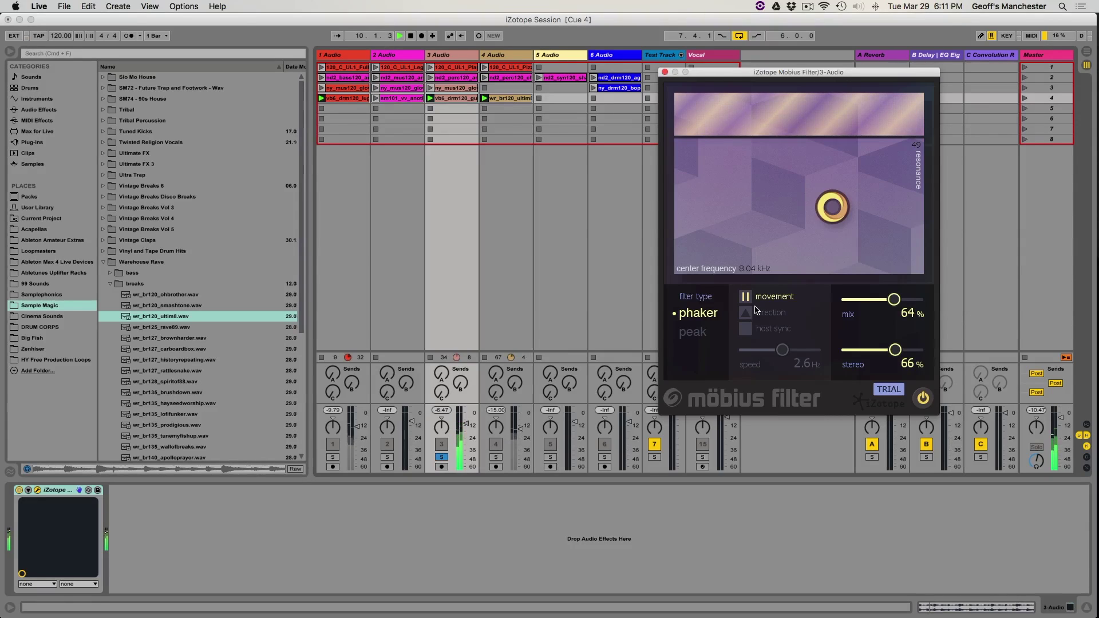
left_click(746, 298)
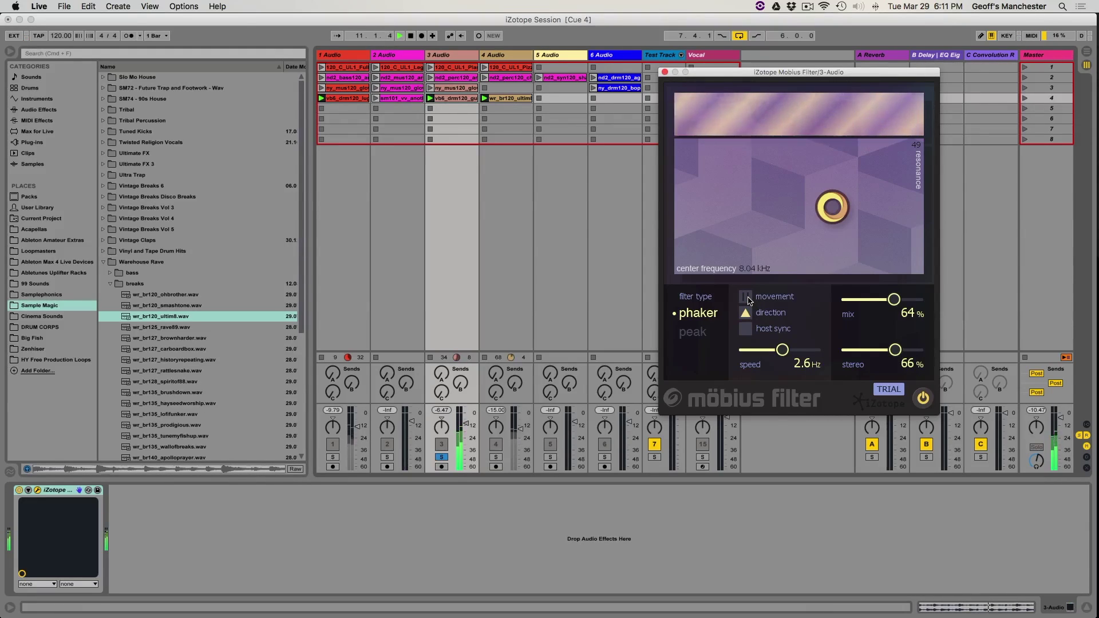
left_click(747, 297)
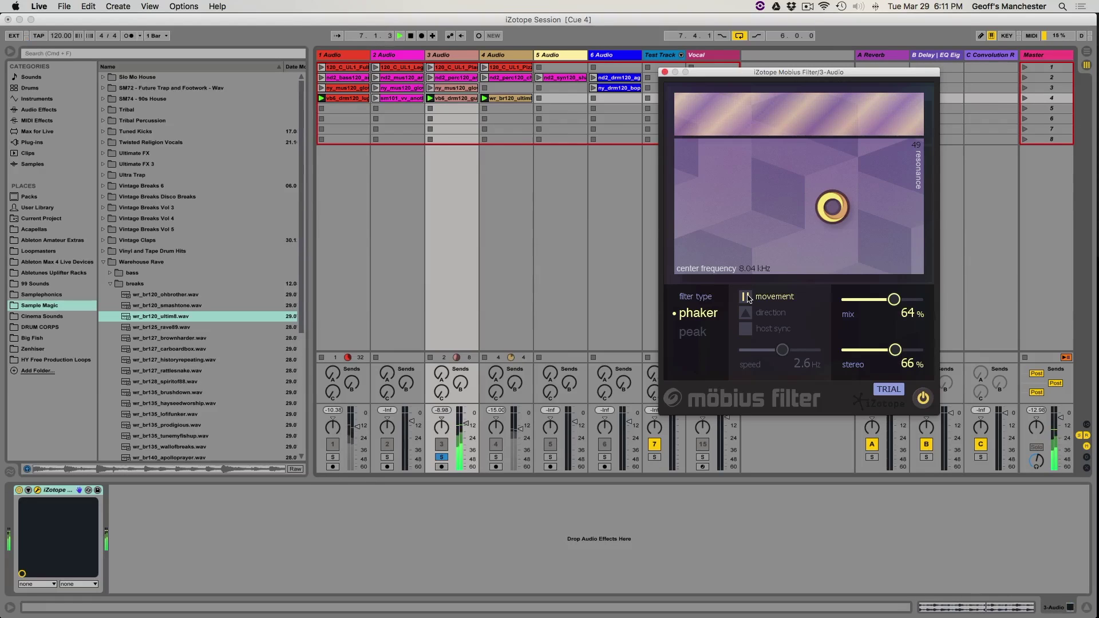
left_click(745, 297)
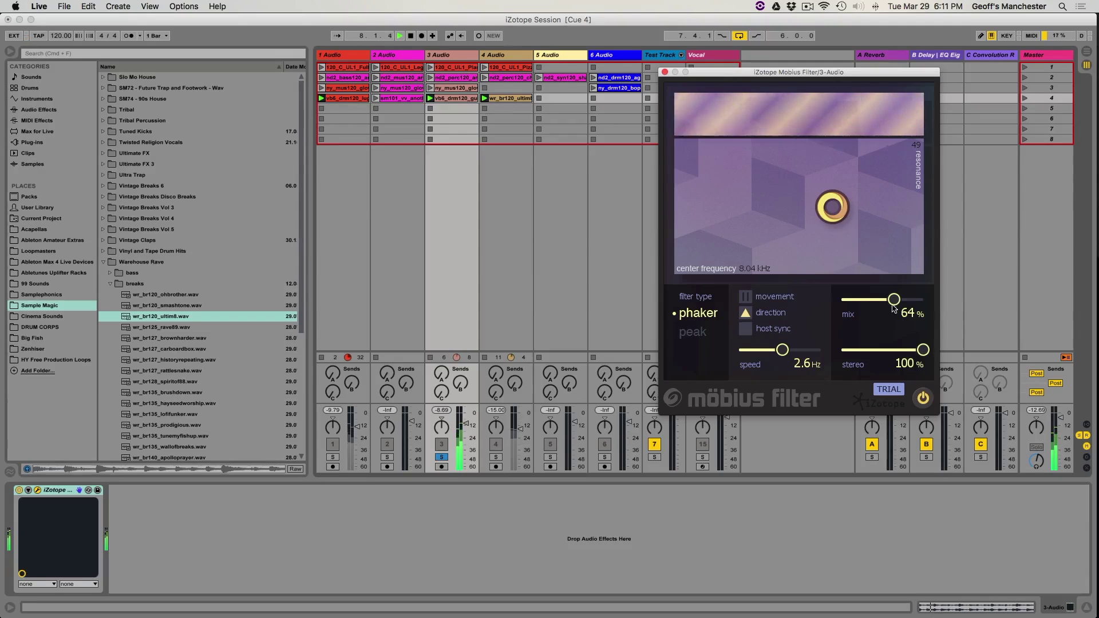
Step: Raise the filter's mix to 100%
left_click(923, 300)
left_click_drag(923, 300, 946, 307)
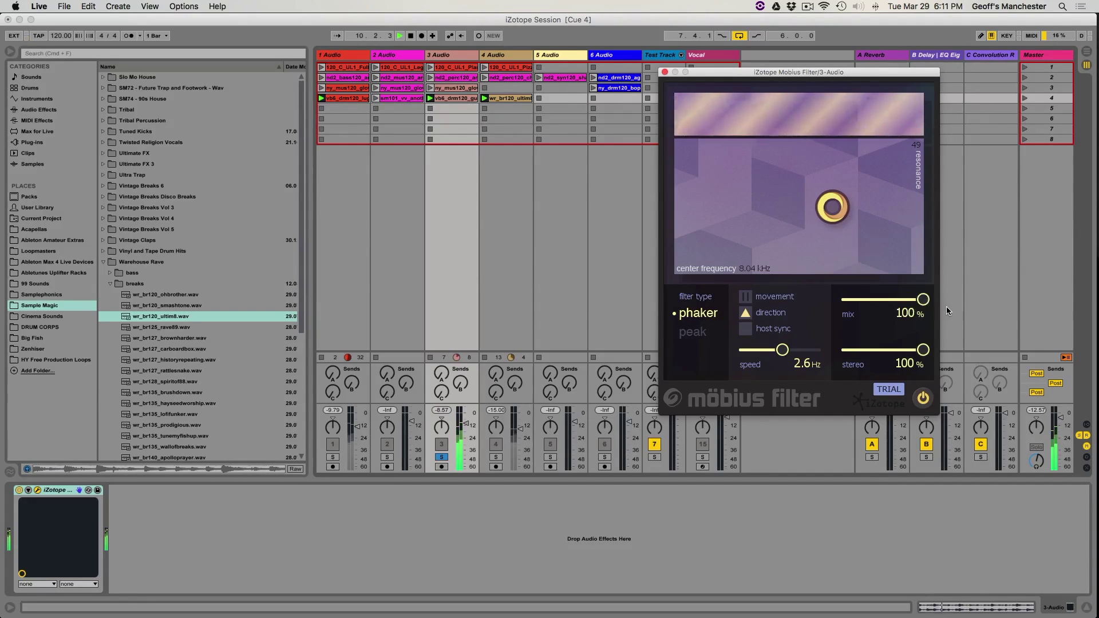
Step: Try the peak filter type at 100 resonance, and return to phaker at about 6.71 kHz with 41 resonance
left_click(702, 336)
left_click_drag(828, 224, 796, 150)
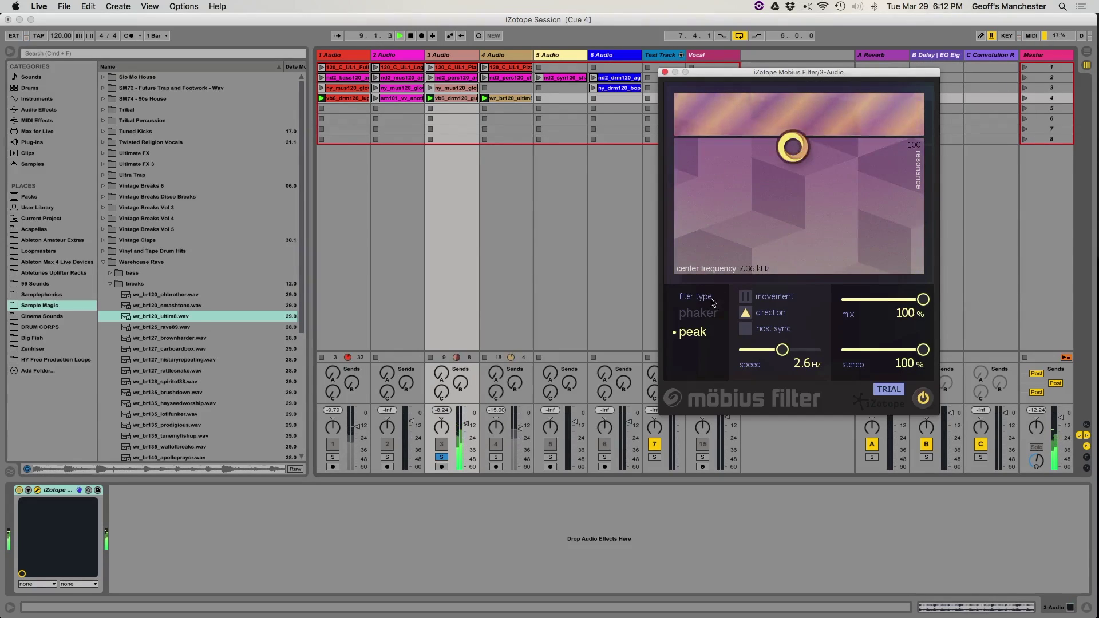
left_click(701, 314)
left_click_drag(790, 157, 785, 224)
left_click(693, 336)
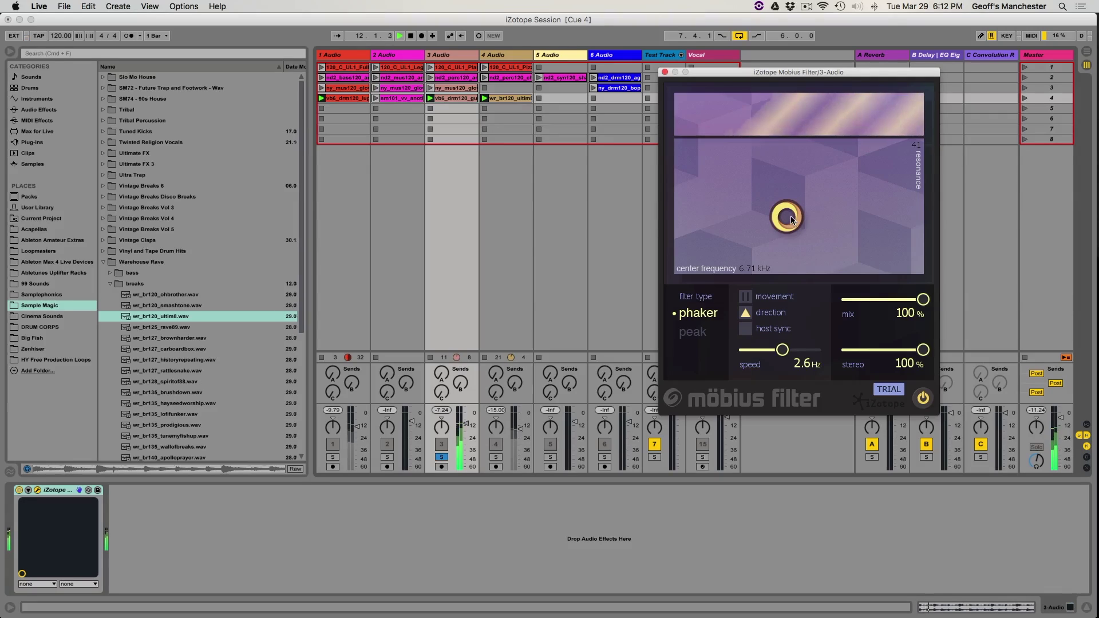
Step: Turn host sync back on, set the filter speed to 1/2T, and stop playback
left_click(746, 328)
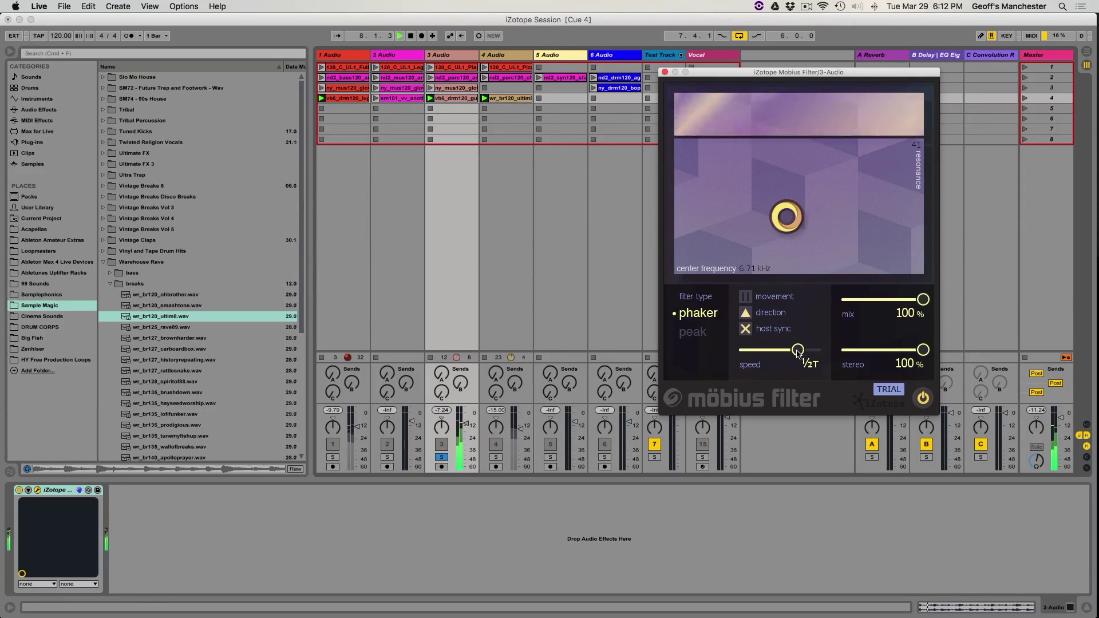
left_click_drag(794, 354, 802, 353)
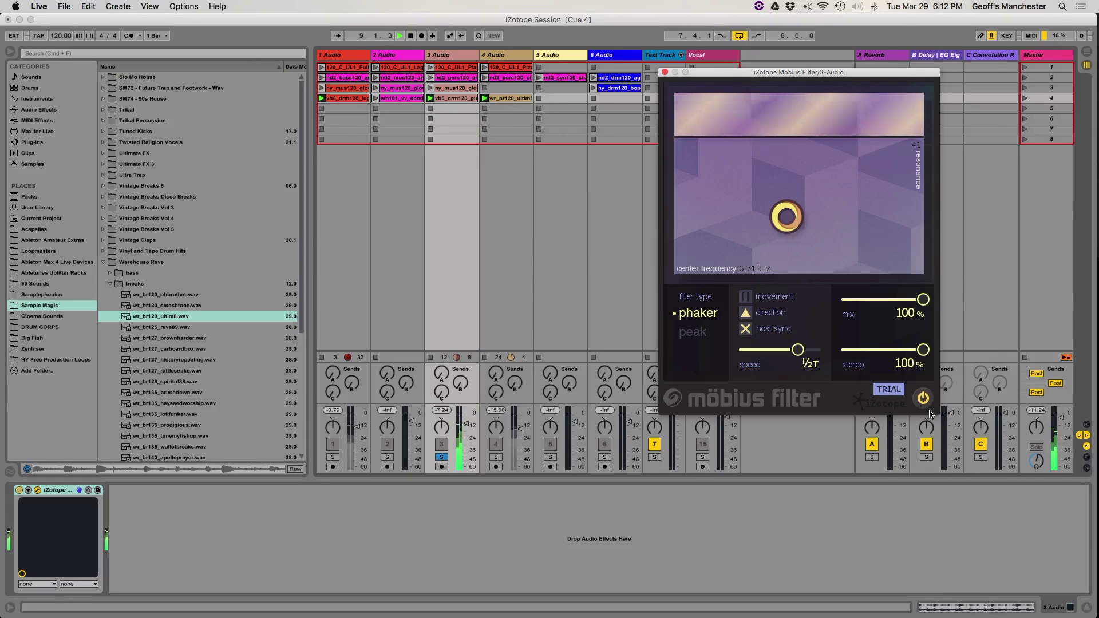
key("space")
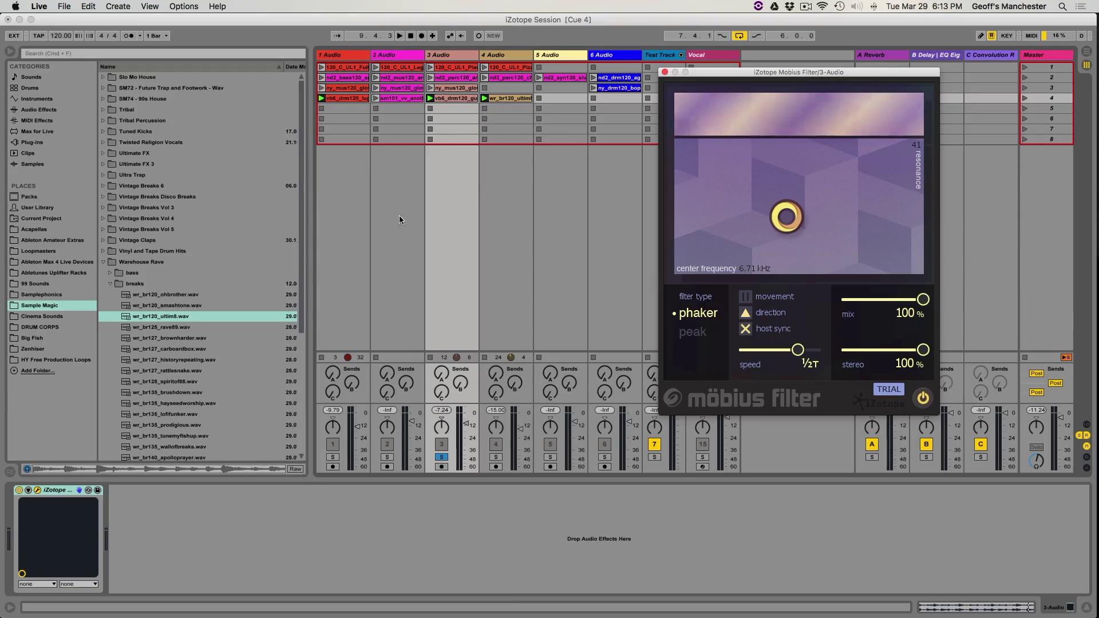
Step: Audition the scene 1 clips by soloing audio tracks 1 to 4 in turn, and return to the full mix
left_click(538, 221)
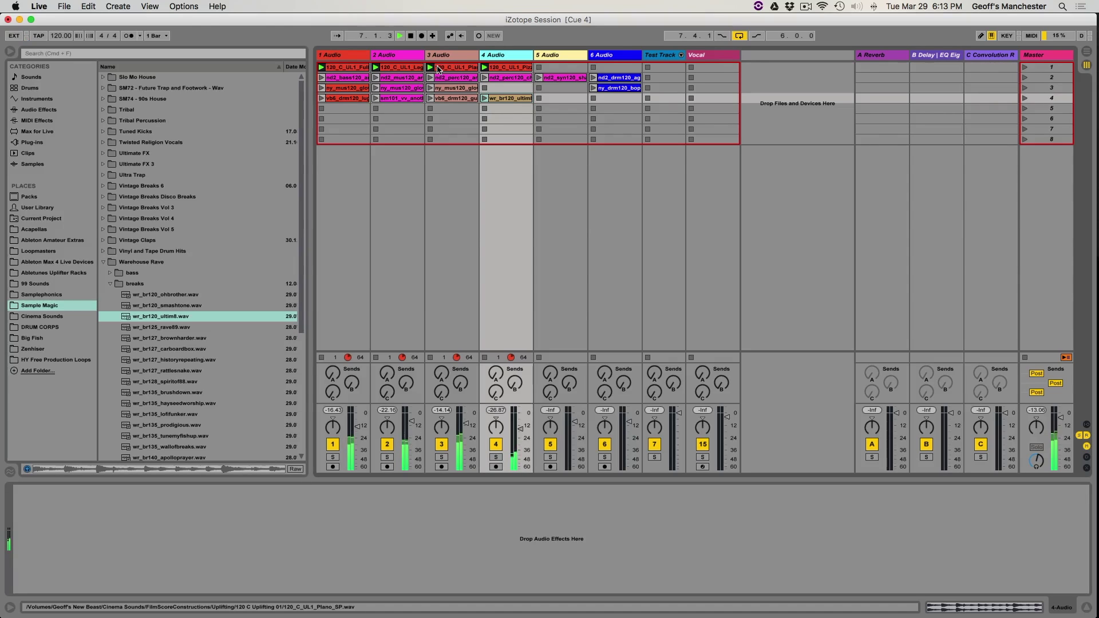
left_click(348, 59)
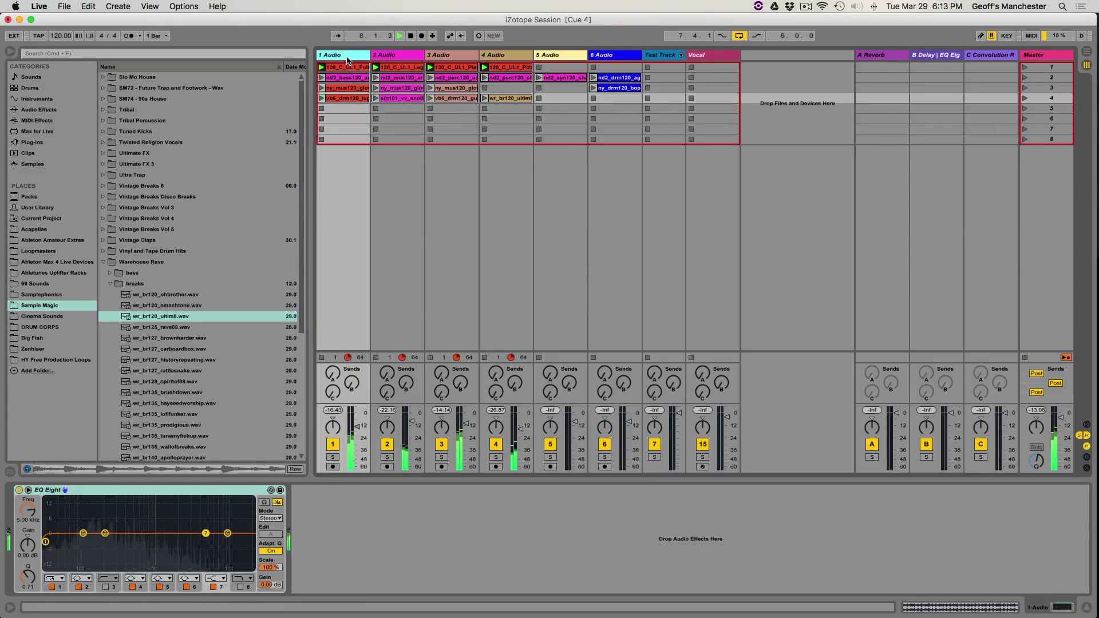
left_click(332, 457)
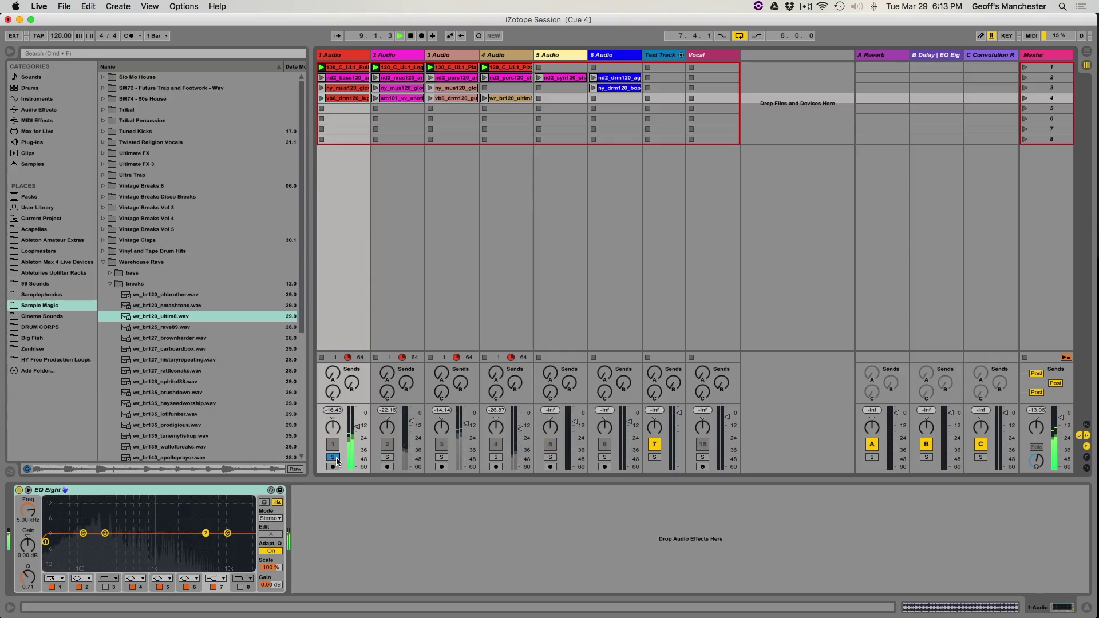
left_click(333, 458)
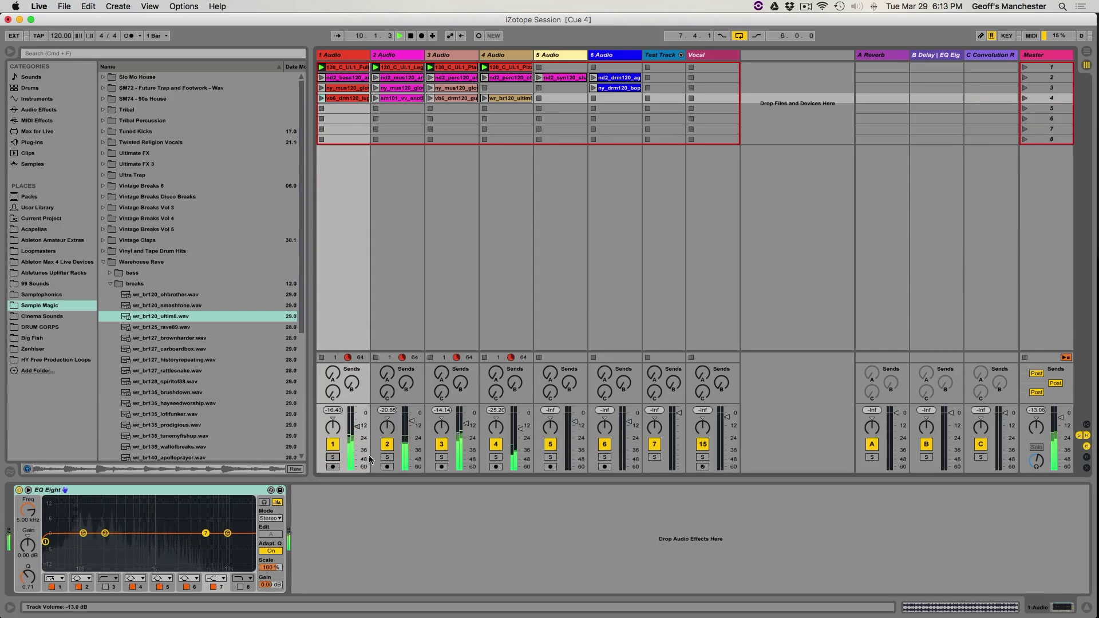
left_click(391, 456)
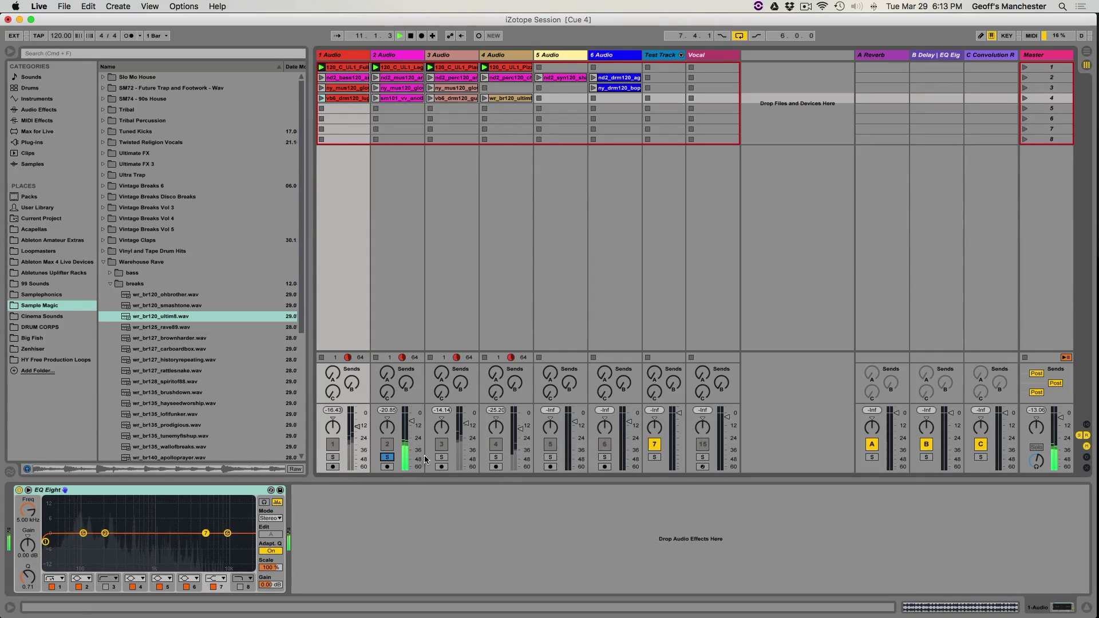
left_click(441, 458)
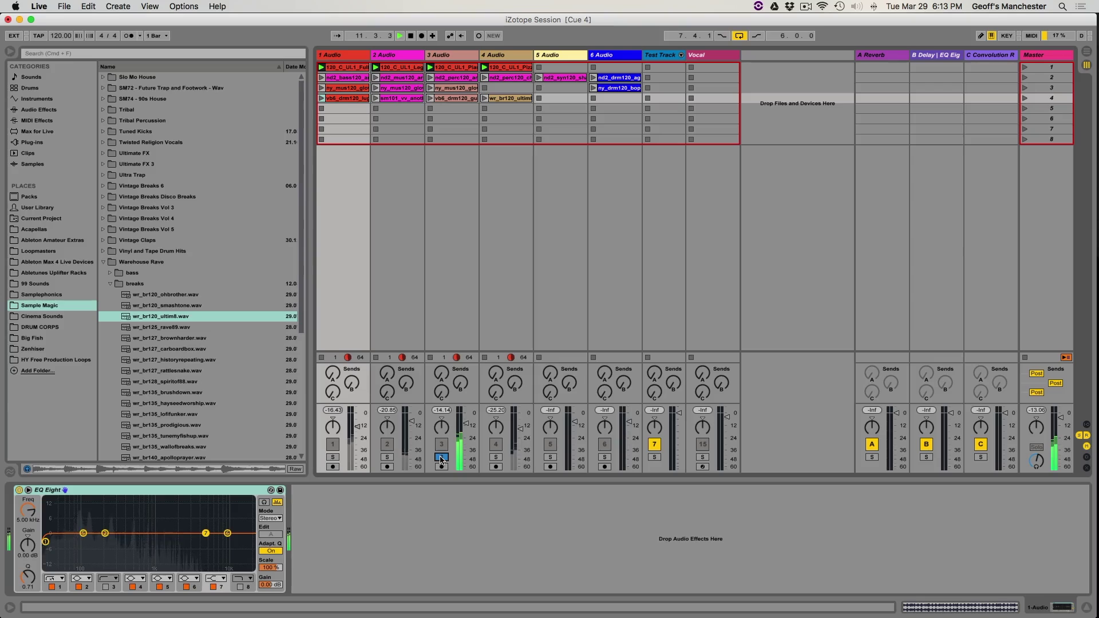
left_click(496, 458)
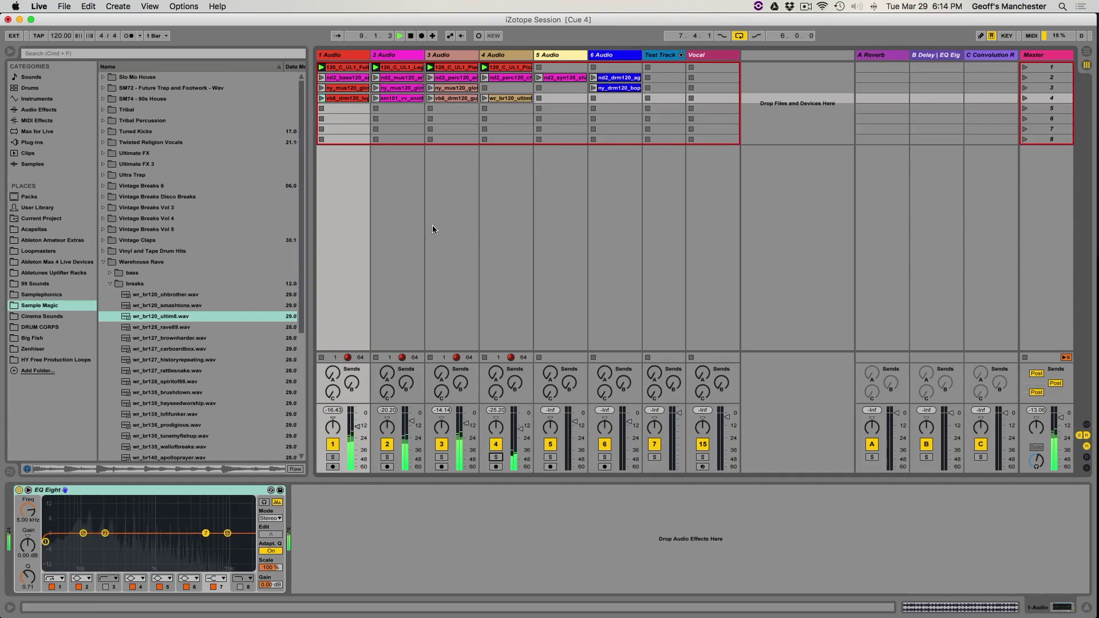
Step: Enable the Möbius Filter on audio track 2 with host sync off, 2.1 Hz speed, 100% stereo and 31% mix
left_click(382, 56)
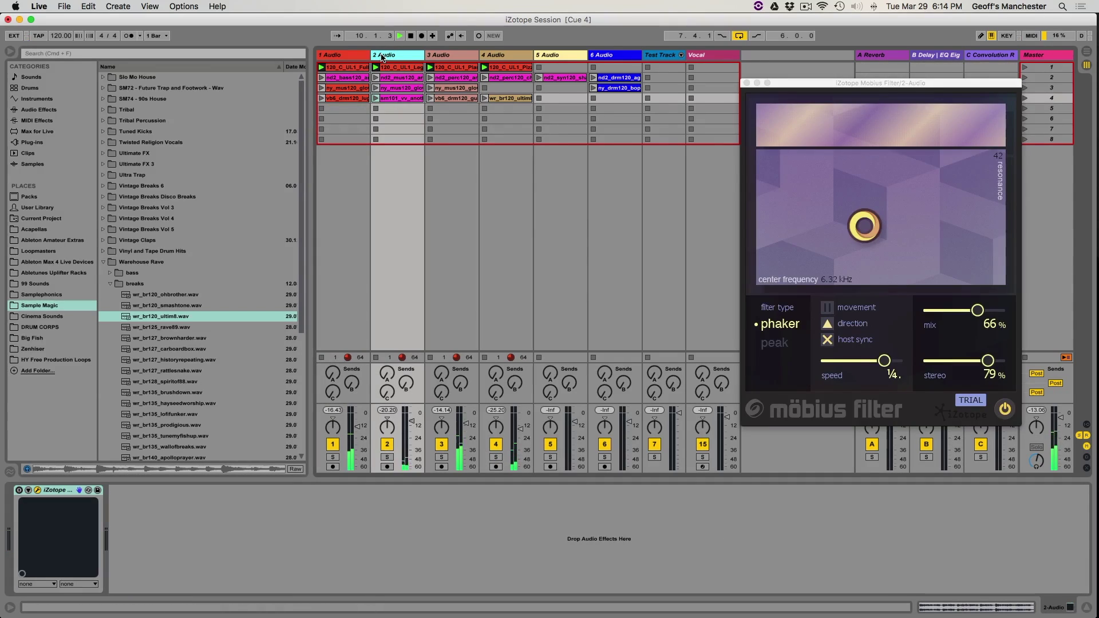
key("space")
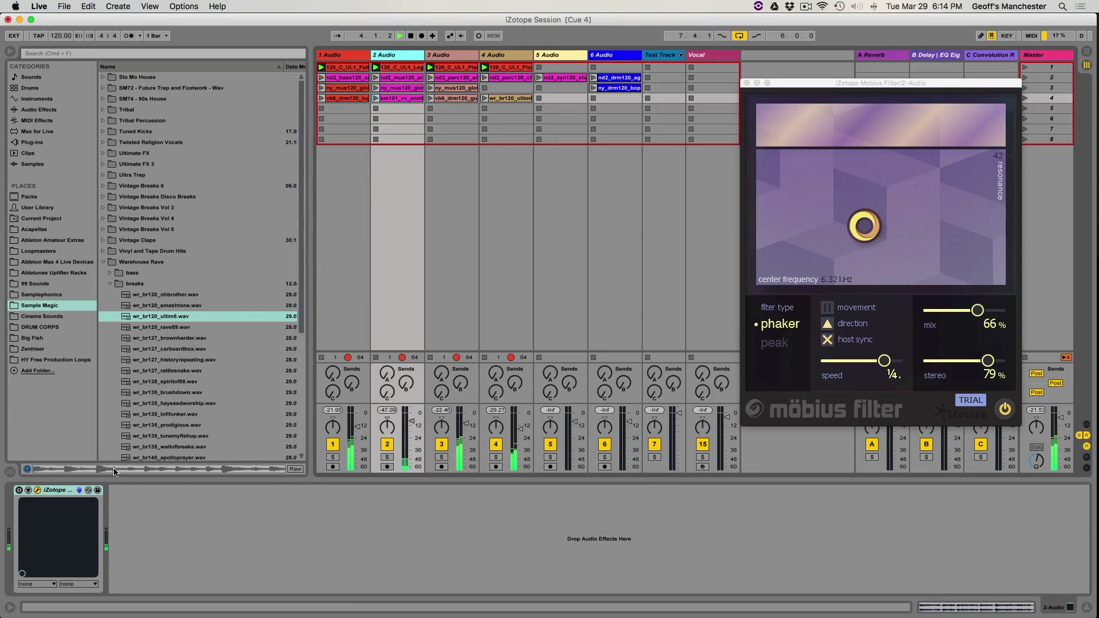
left_click(20, 492)
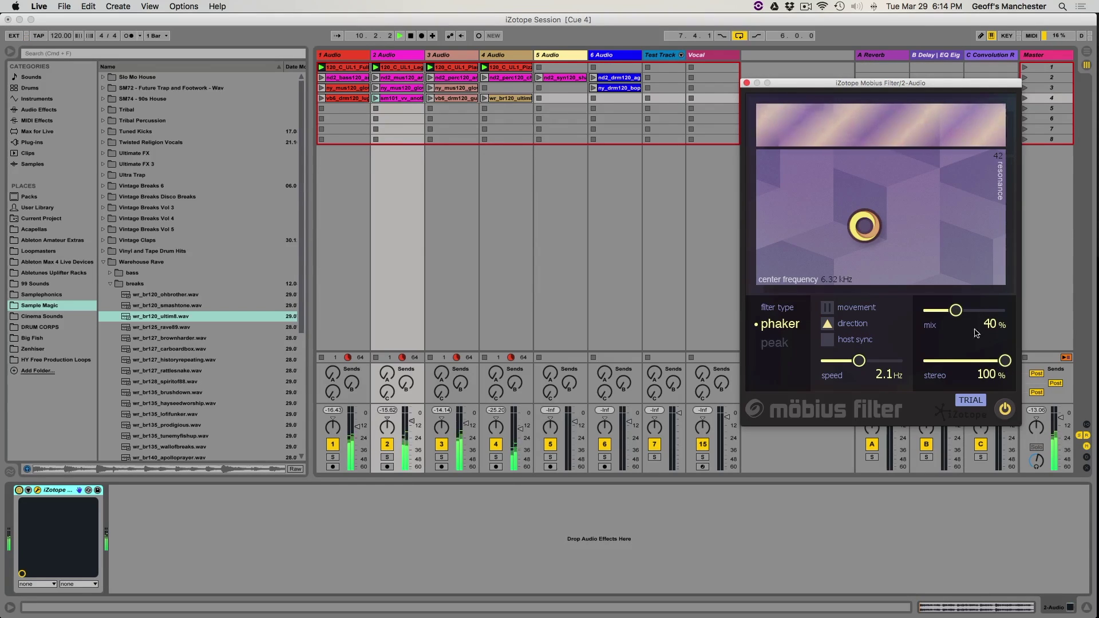
left_click_drag(961, 316, 953, 316)
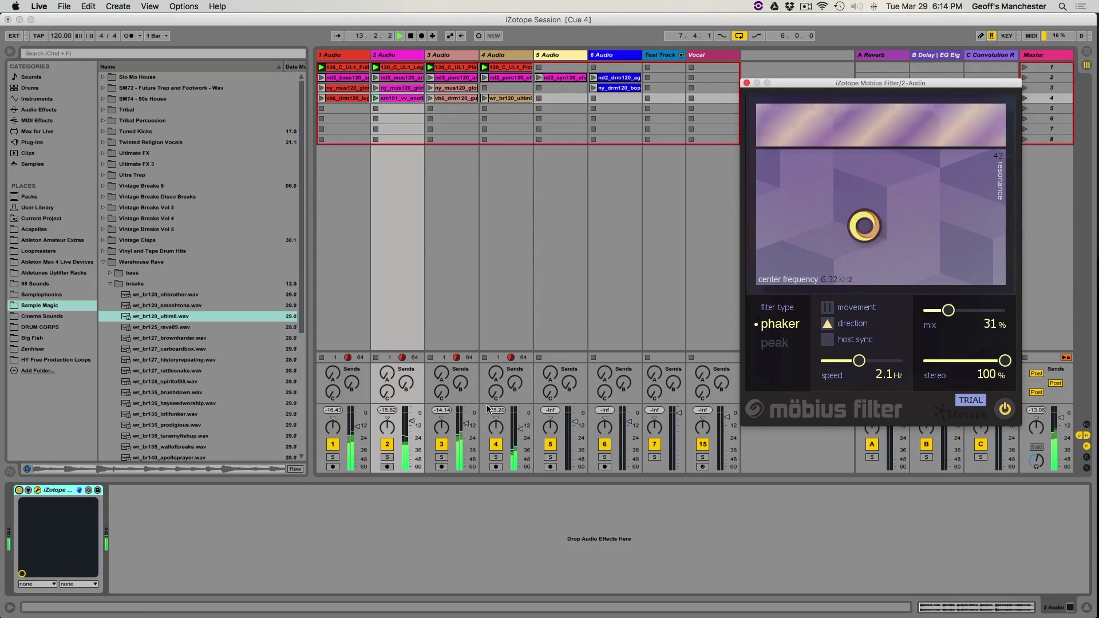
Step: Compare audio track 2 with the filter bypassed and active, and set its mix to 35%
left_click(1005, 410)
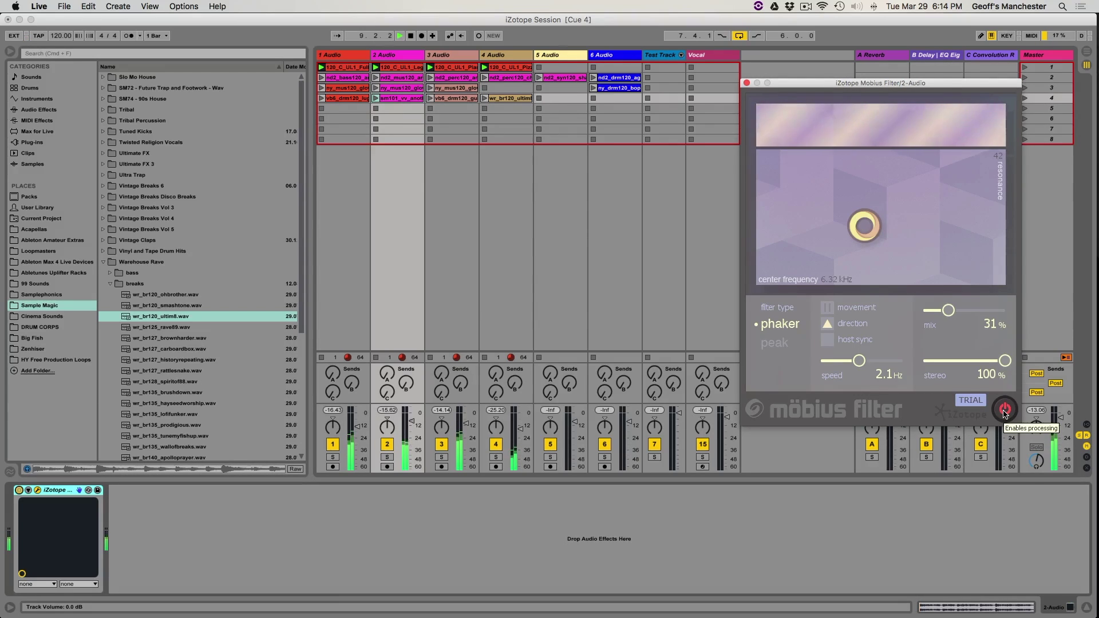
left_click(1005, 410)
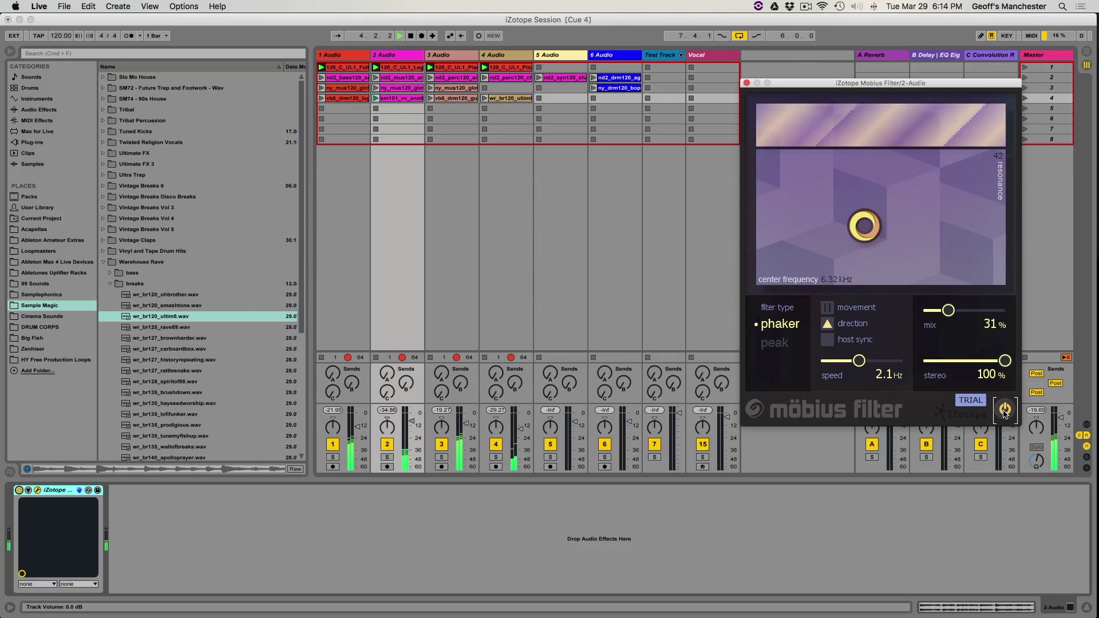
left_click_drag(948, 313, 953, 315)
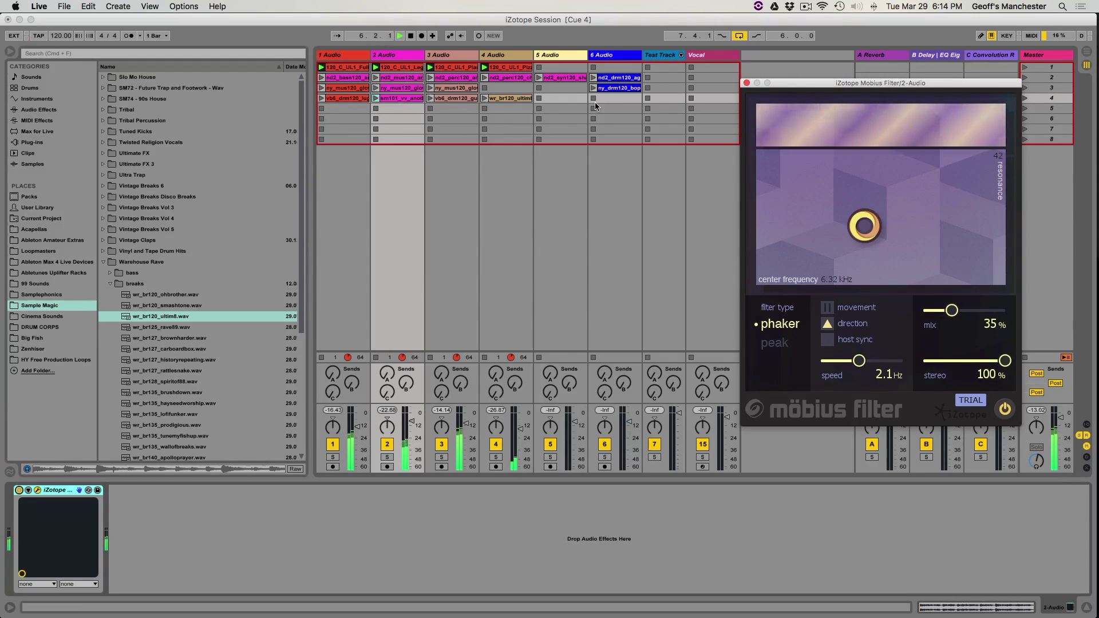
Step: Enable the Möbius Filter on audio track 3, solo the track, and set the filter to 33% mix and 83% stereo
left_click(461, 56)
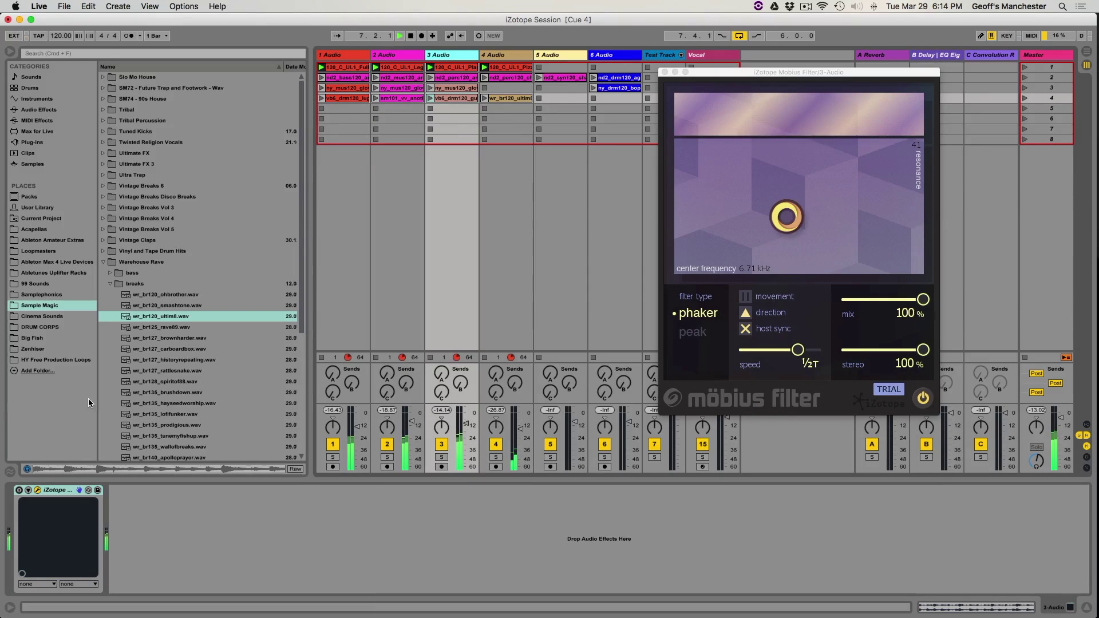
left_click(20, 490)
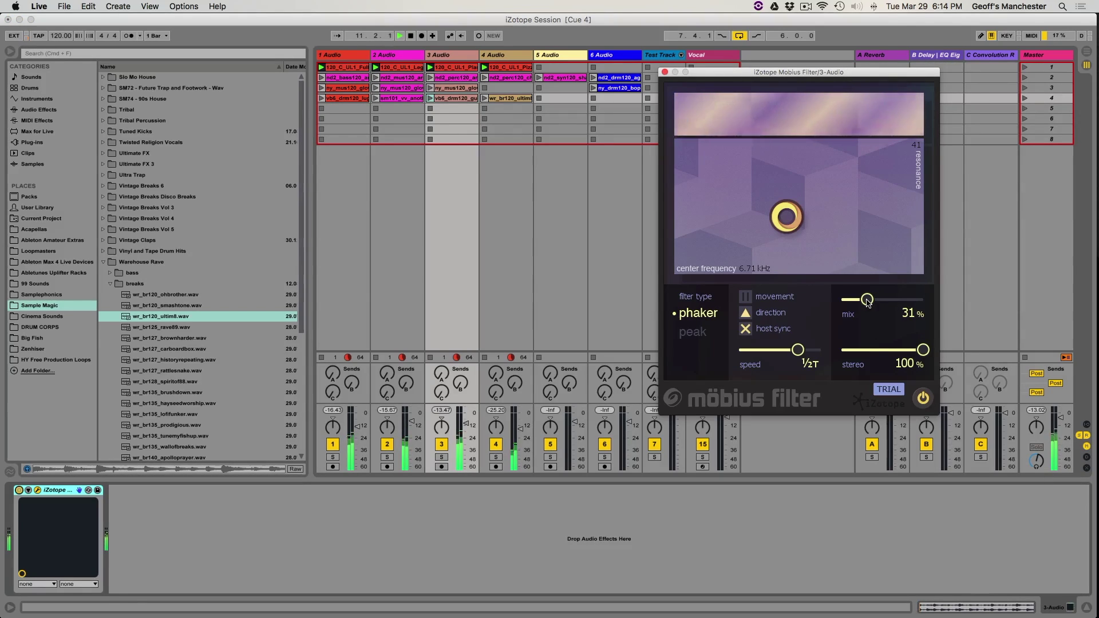
left_click(442, 458)
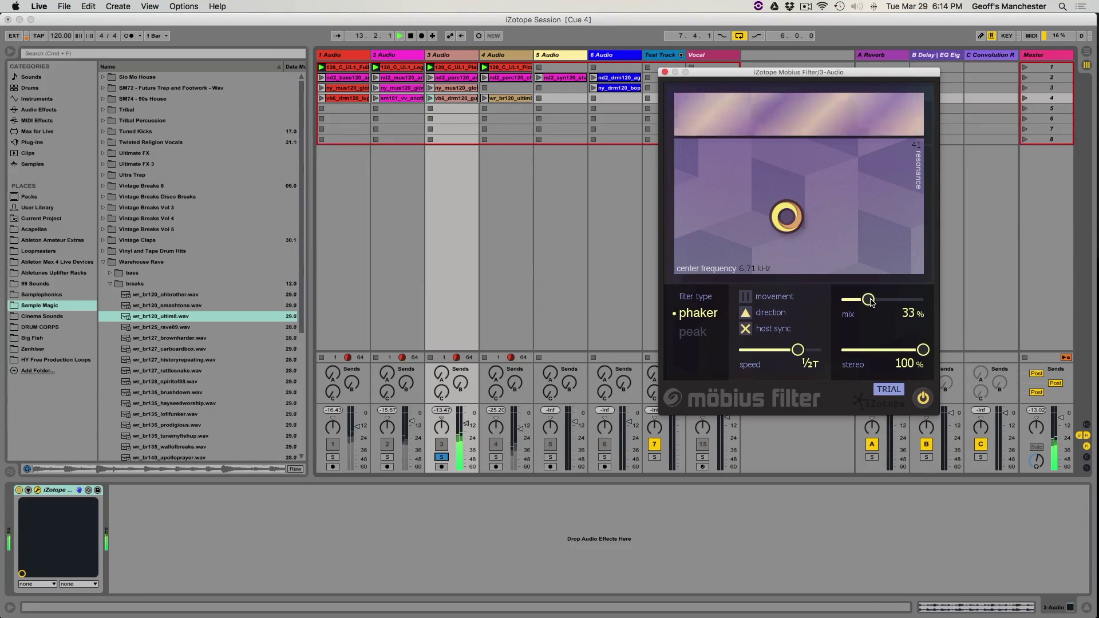
left_click_drag(918, 346, 904, 346)
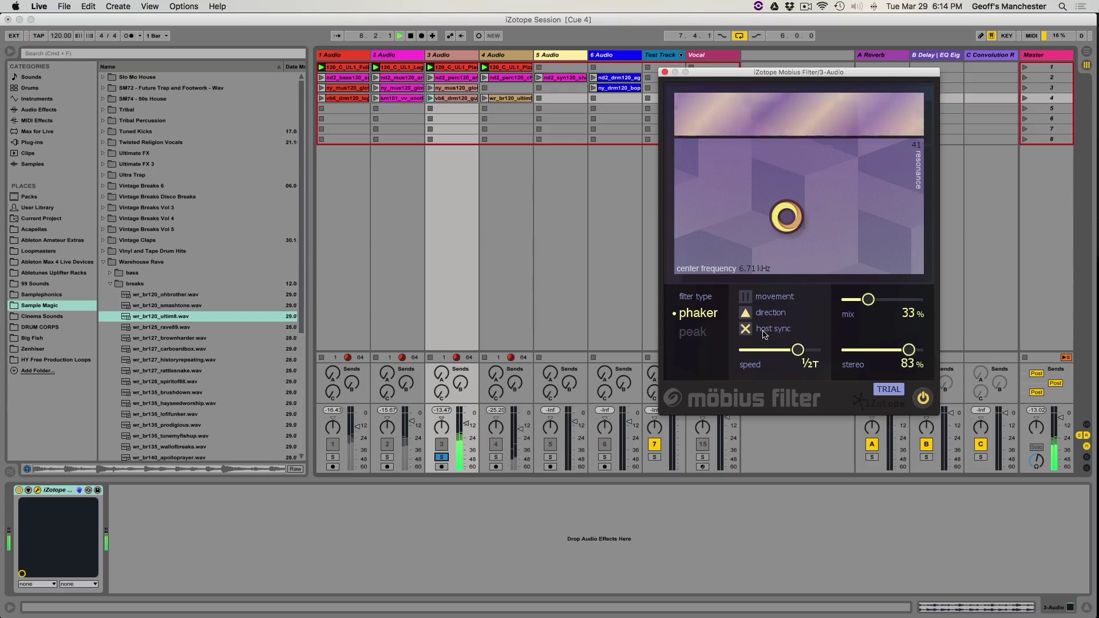
Step: Set track 3's filter to unsynced, reversed peak at about 8.69 kHz, 86 resonance, 0.9 Hz and 52% mix, and unsolo the track
left_click(745, 329)
left_click(746, 312)
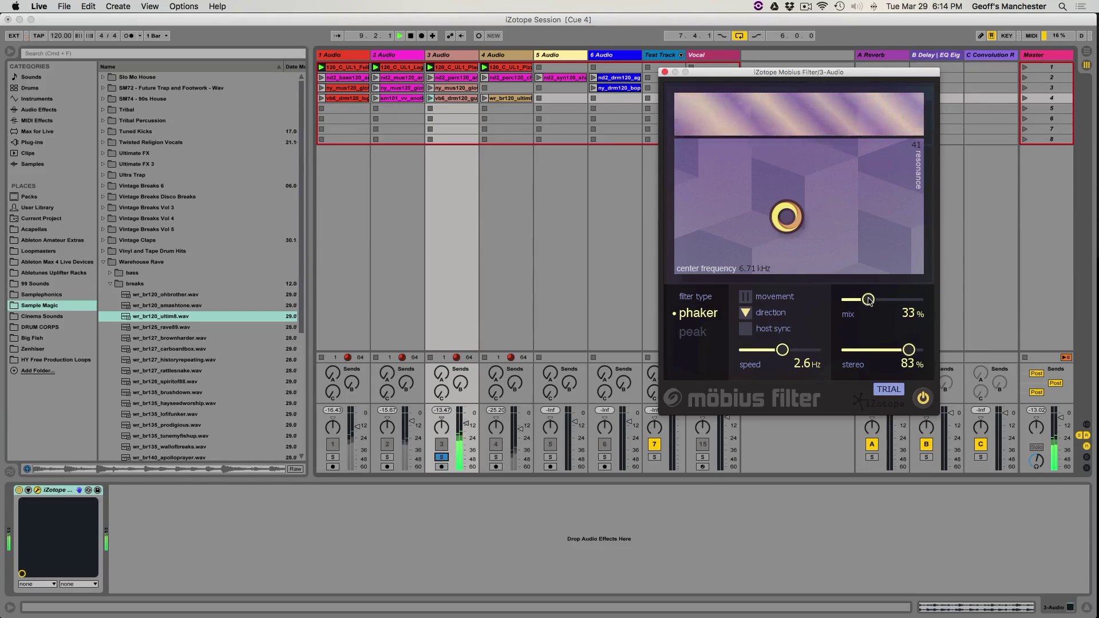
left_click_drag(869, 301, 866, 300)
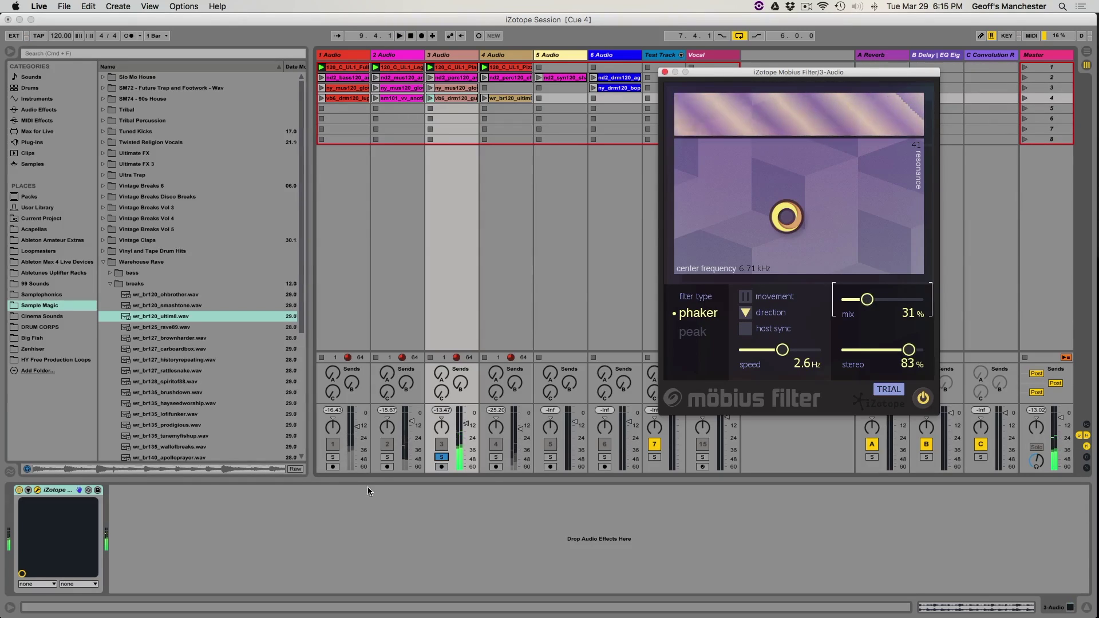
left_click(446, 459)
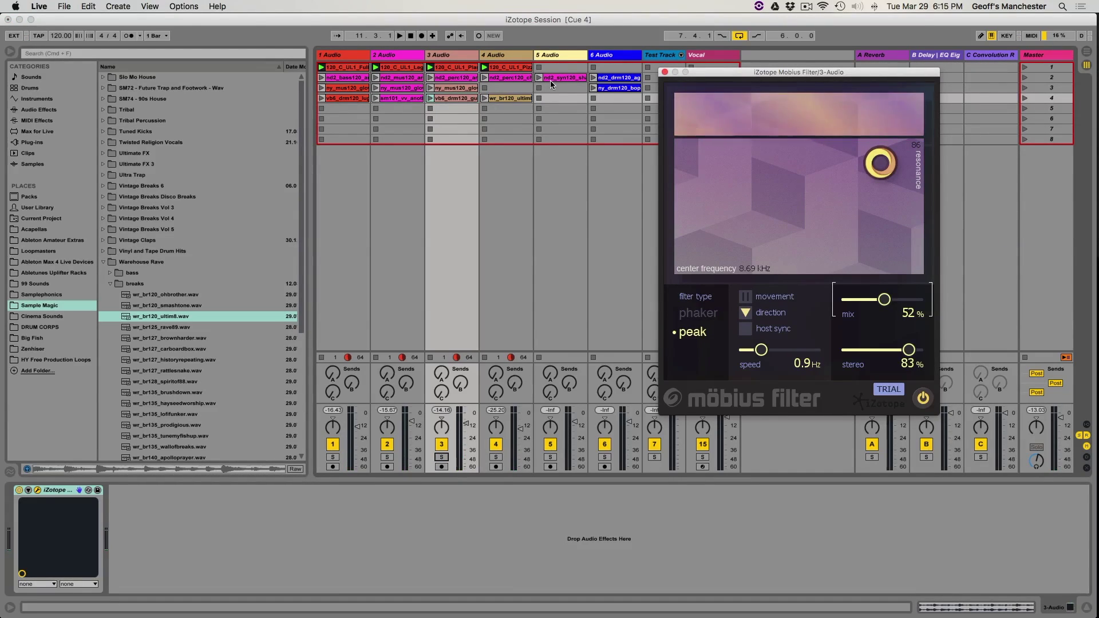
Step: Launch the scene 2 clips, listen to the full mix, and stop playback
key("Left")
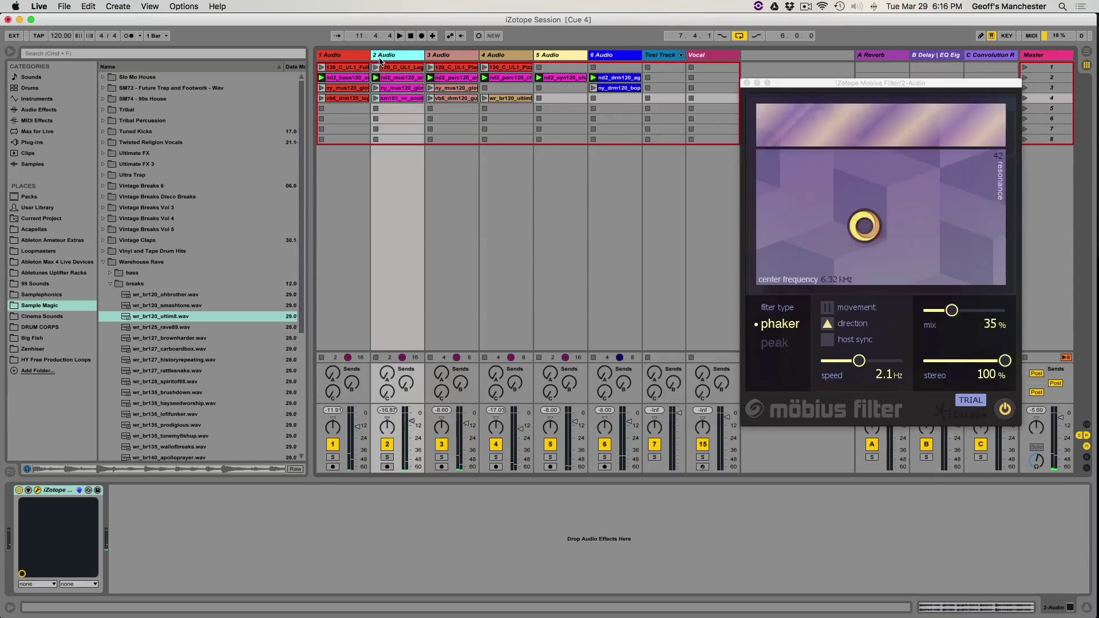
key("space")
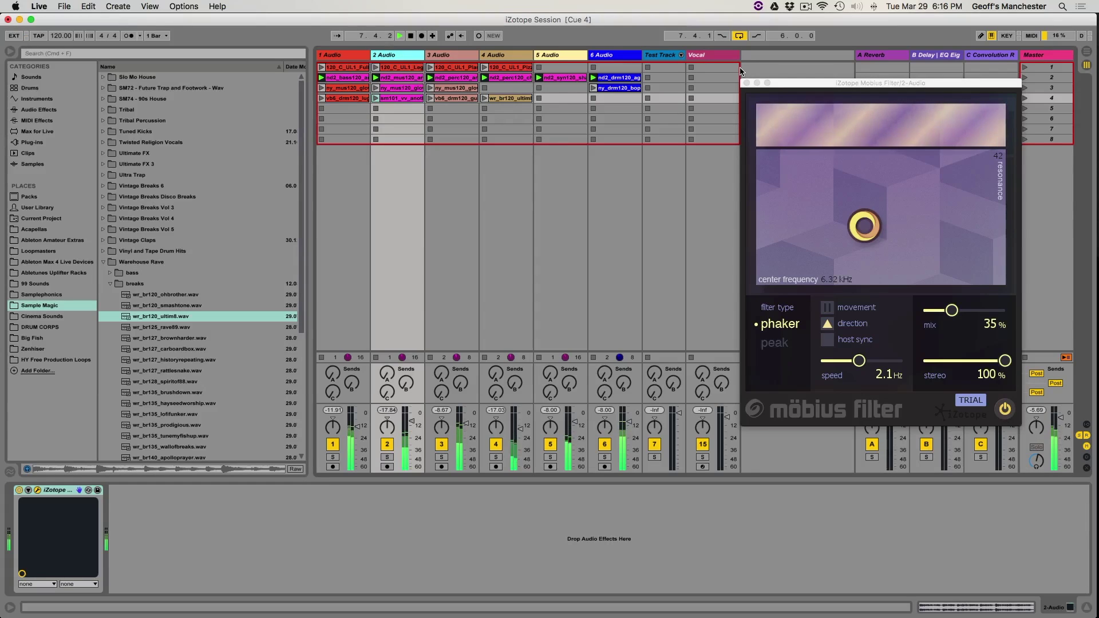
key("space")
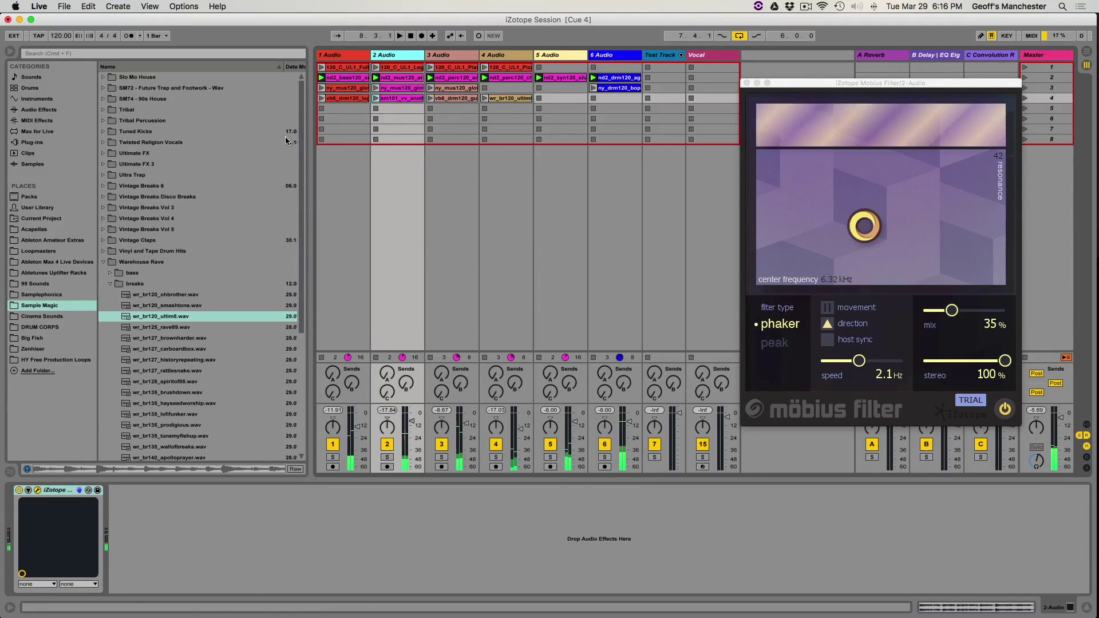
key("Left")
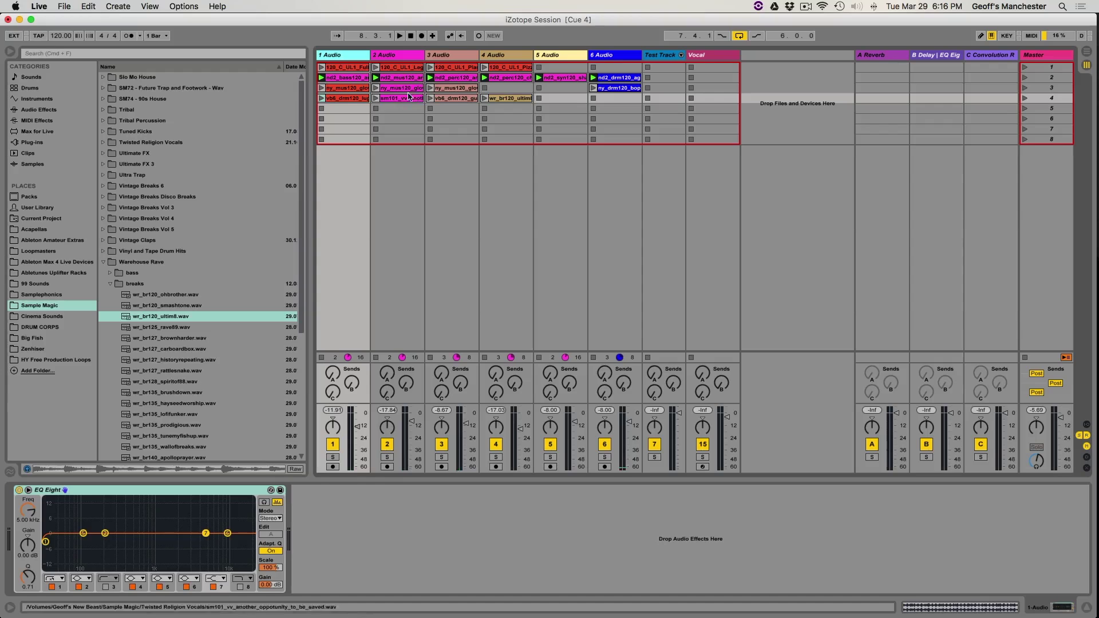
Step: Solo audio track 2 during playback and set its filter to 100% mix, host-synced 1/8 speed, about 8.13 kHz and 76 resonance
left_click(395, 59)
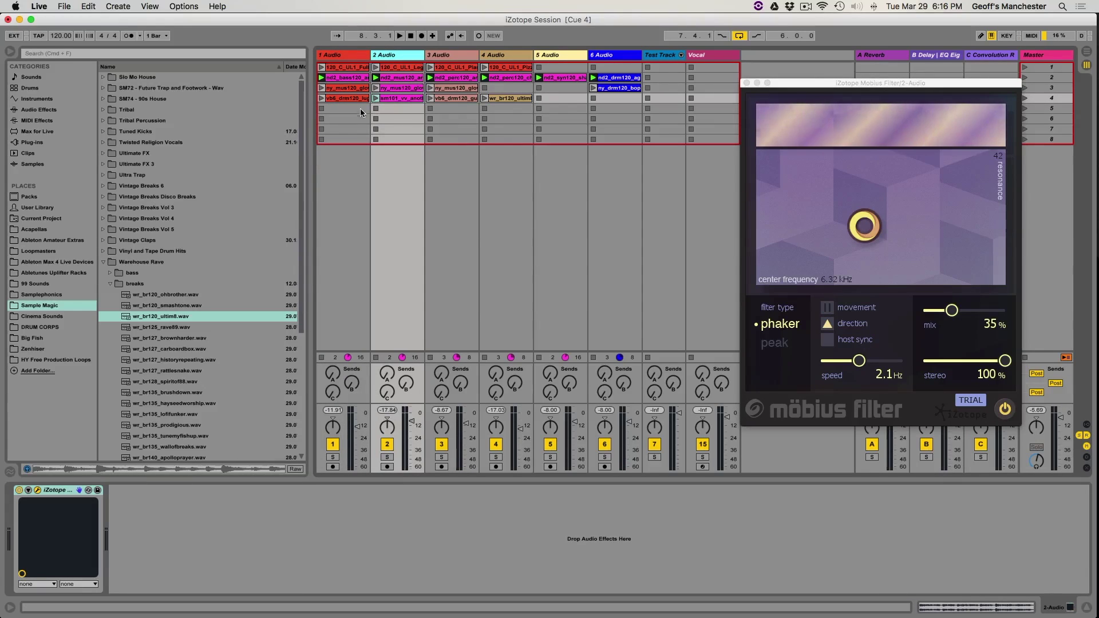
left_click(387, 457)
key("space")
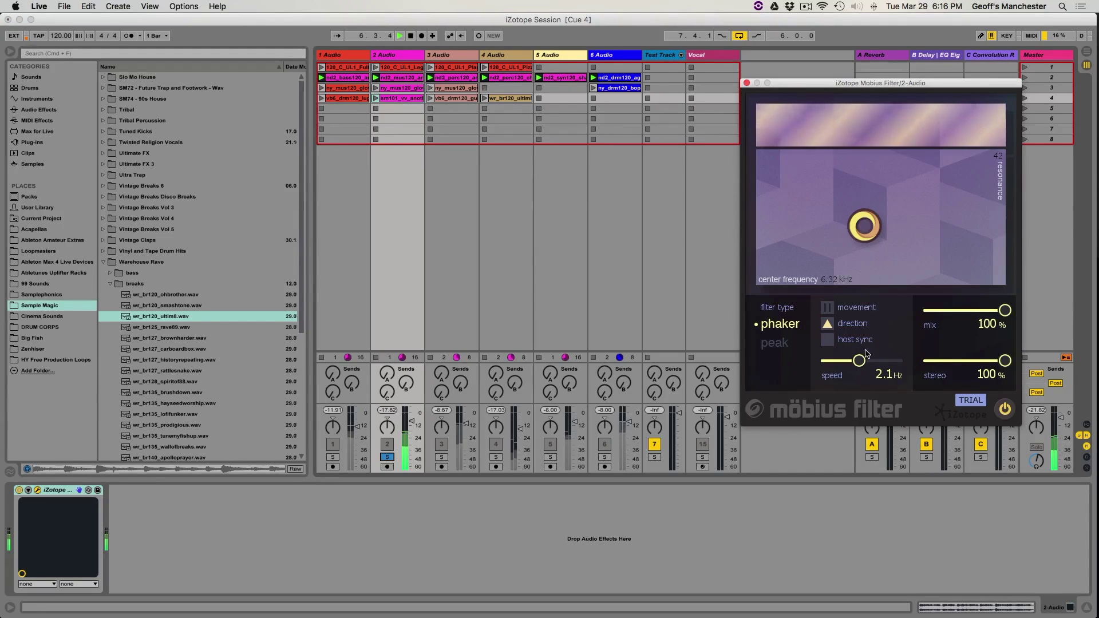
left_click(828, 340)
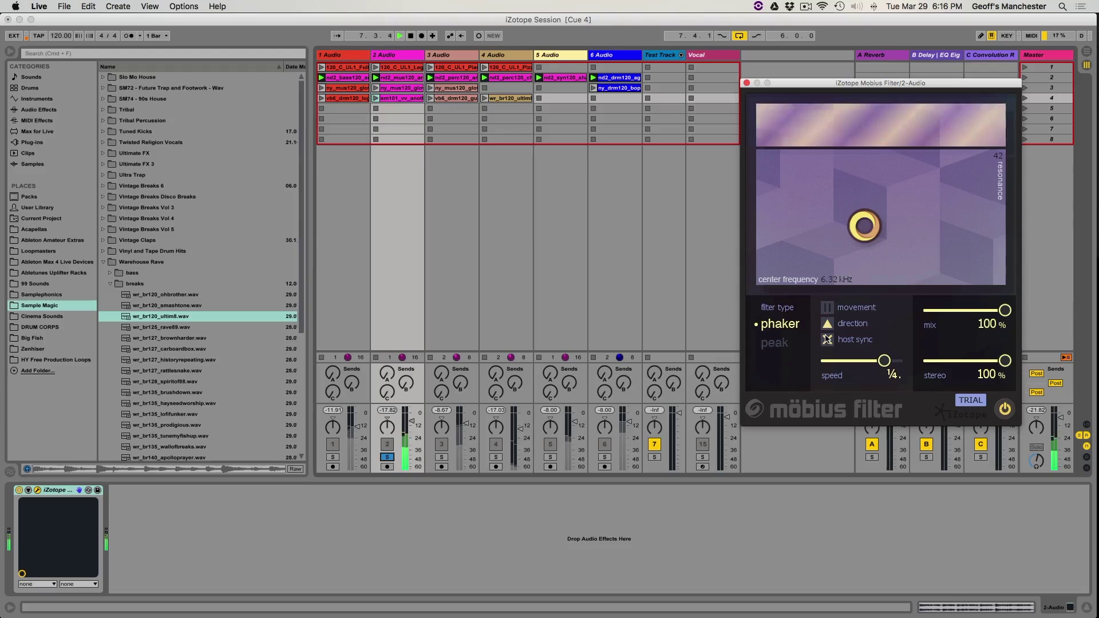
left_click_drag(886, 363, 948, 365)
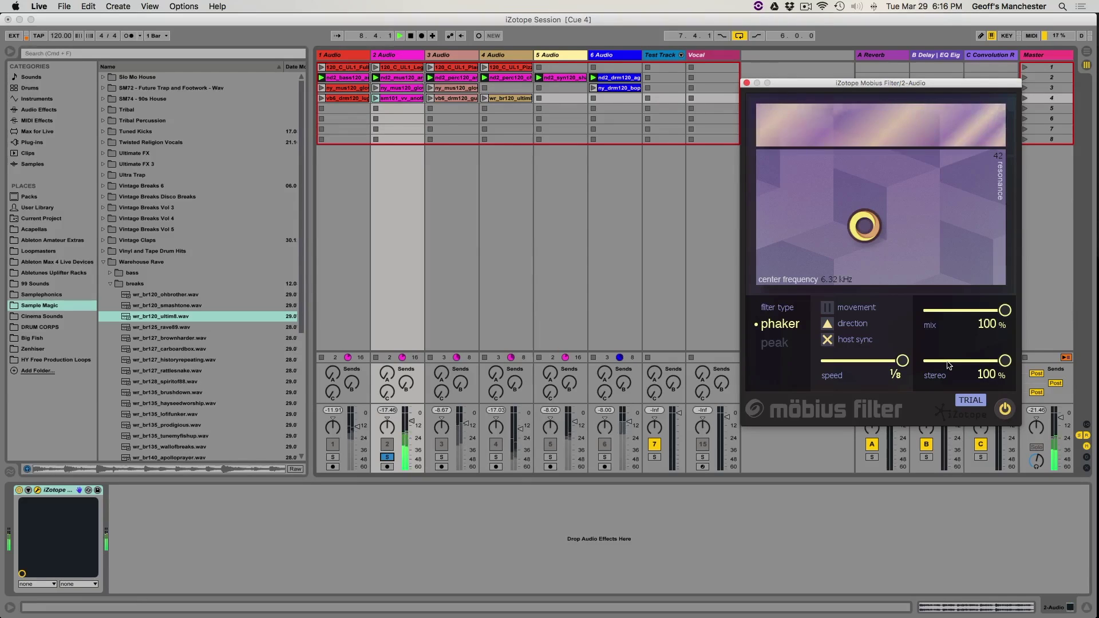
left_click_drag(859, 234, 918, 188)
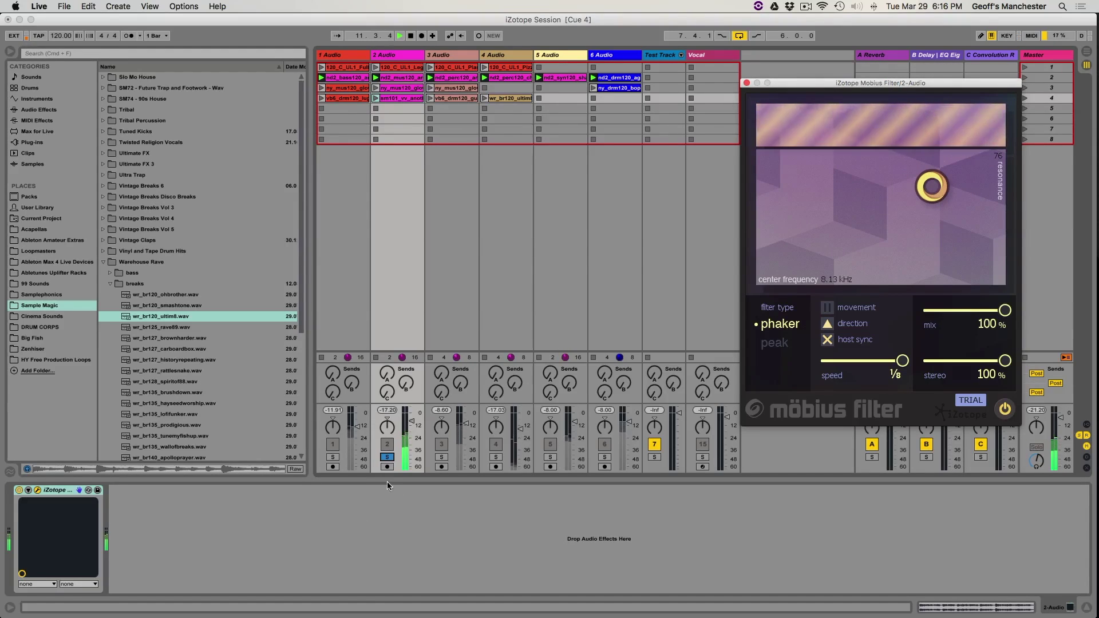
Step: Return to the full mix and raise audio track 2's send C
left_click(387, 458)
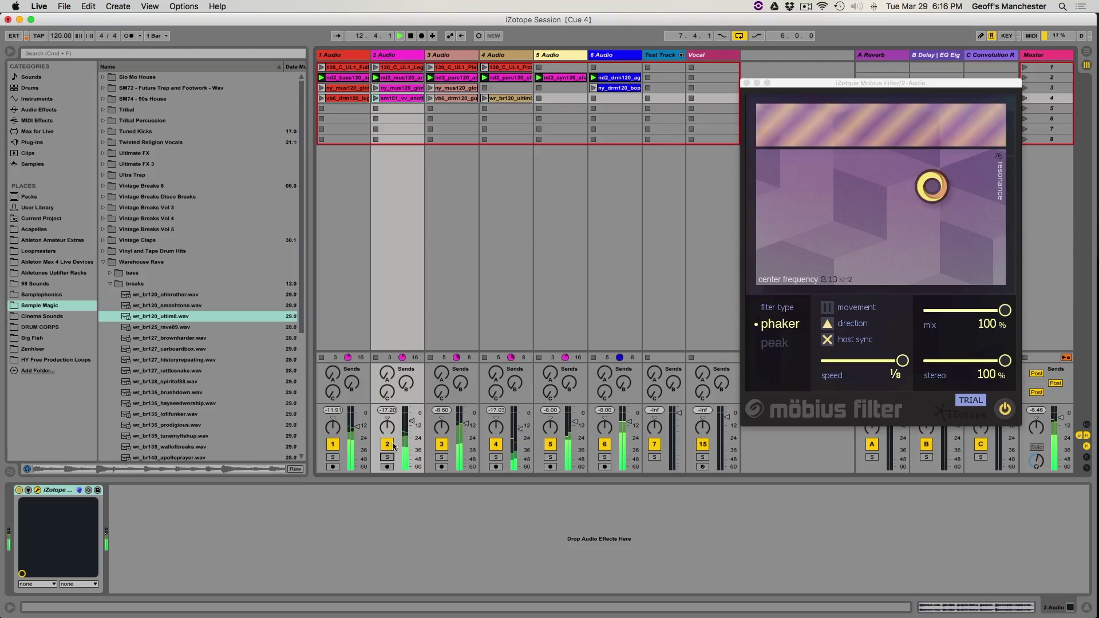
left_click_drag(387, 395, 387, 402)
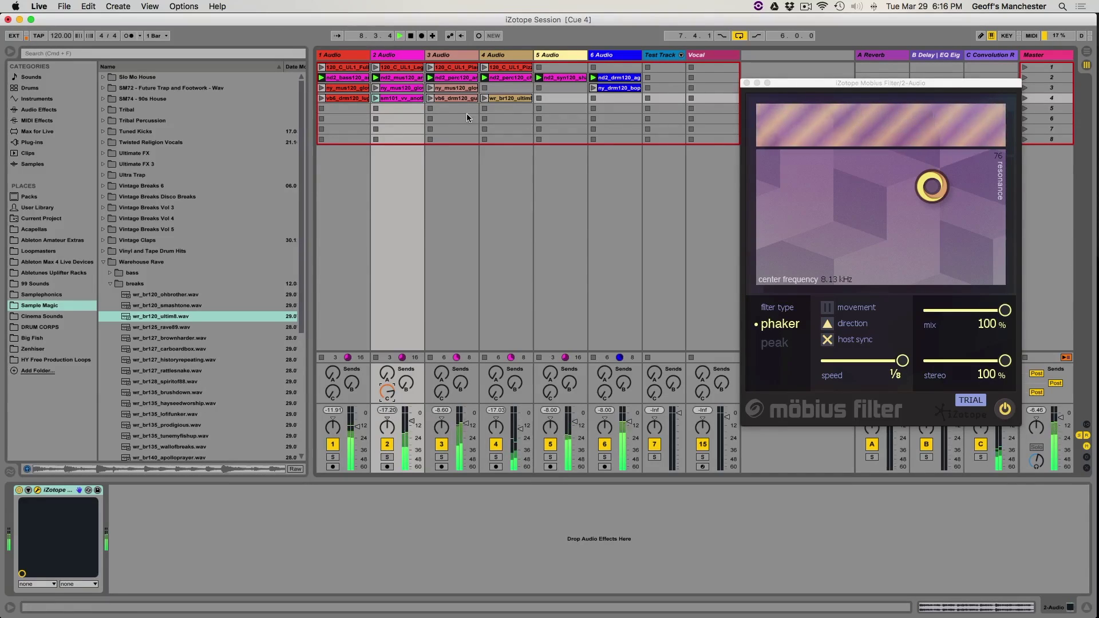
Step: Open audio track 3's filter, solo the track, and set the filter to 100% mix and 4.3 Hz speed
left_click(444, 55)
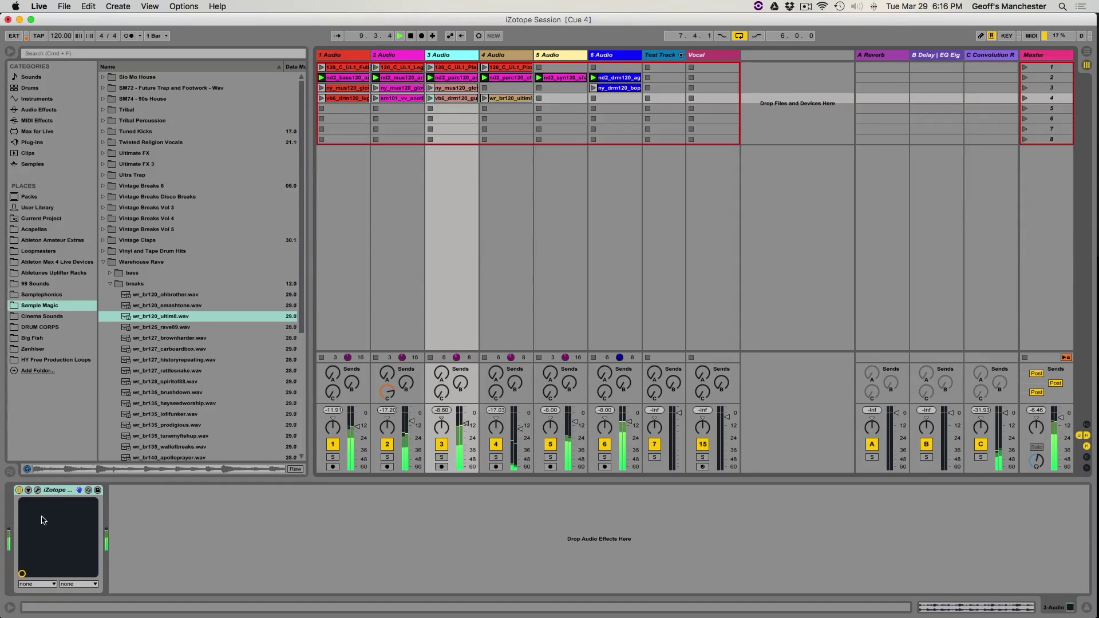
left_click(37, 491)
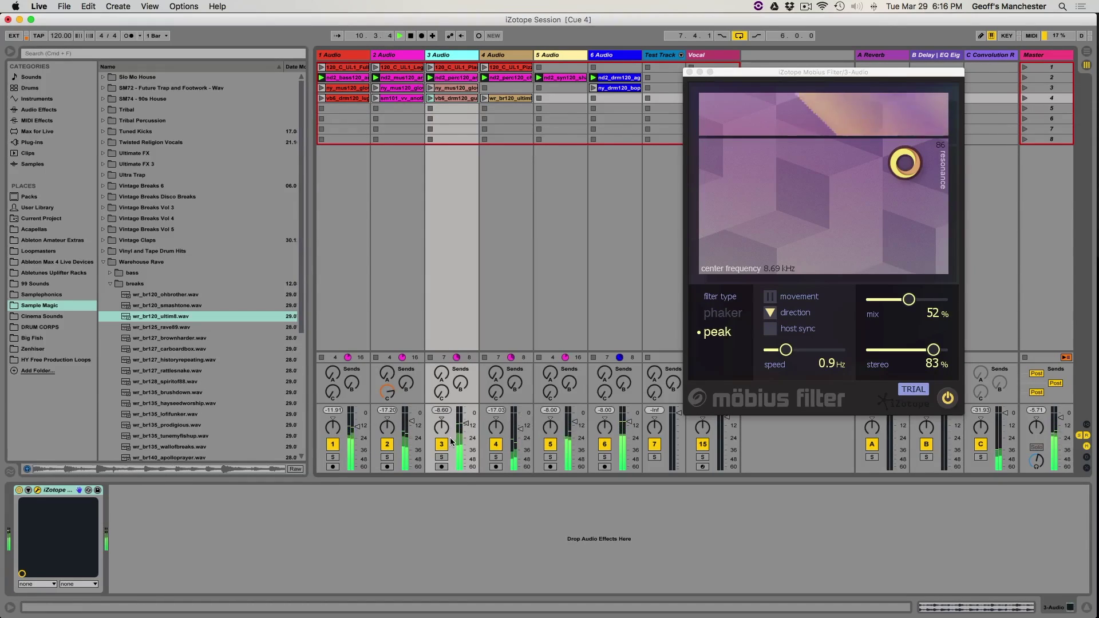
left_click(441, 458)
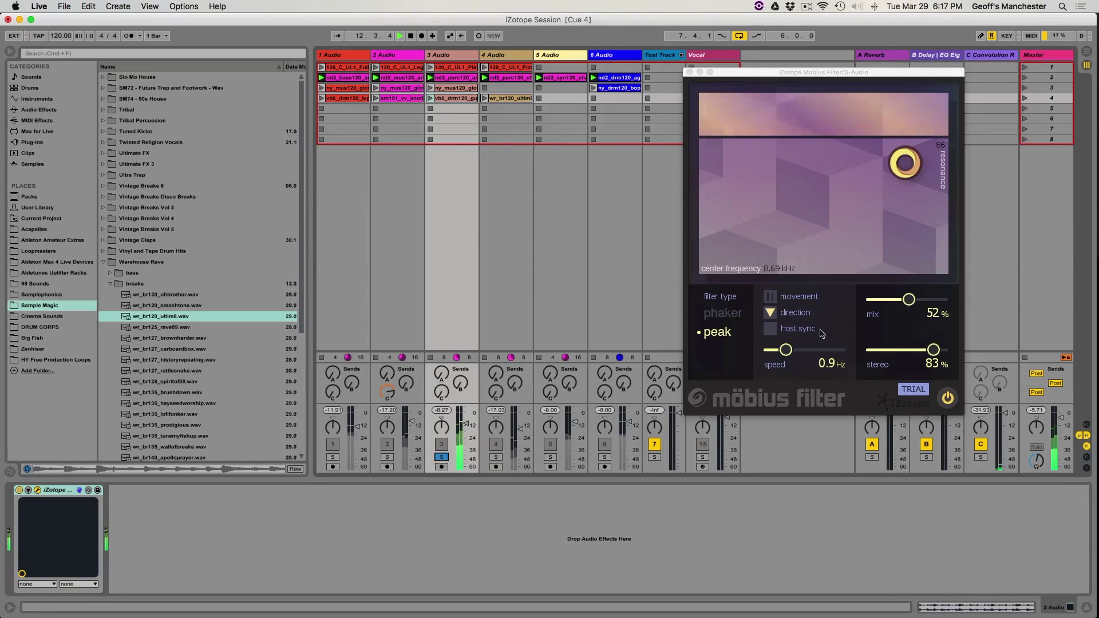
left_click_drag(910, 301, 1010, 300)
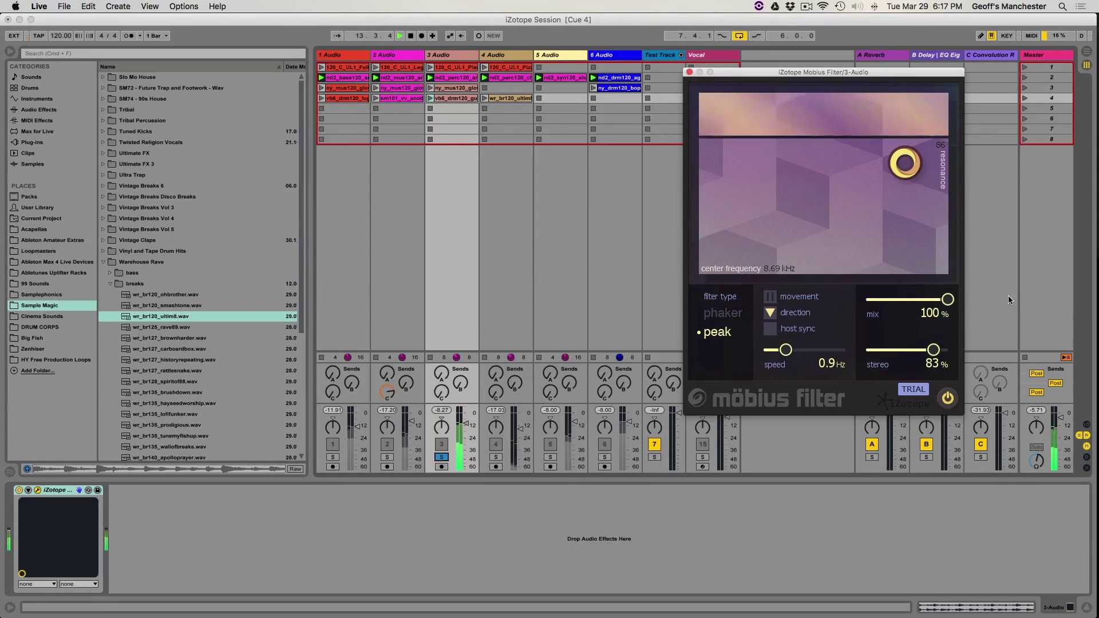
left_click_drag(803, 350, 804, 337)
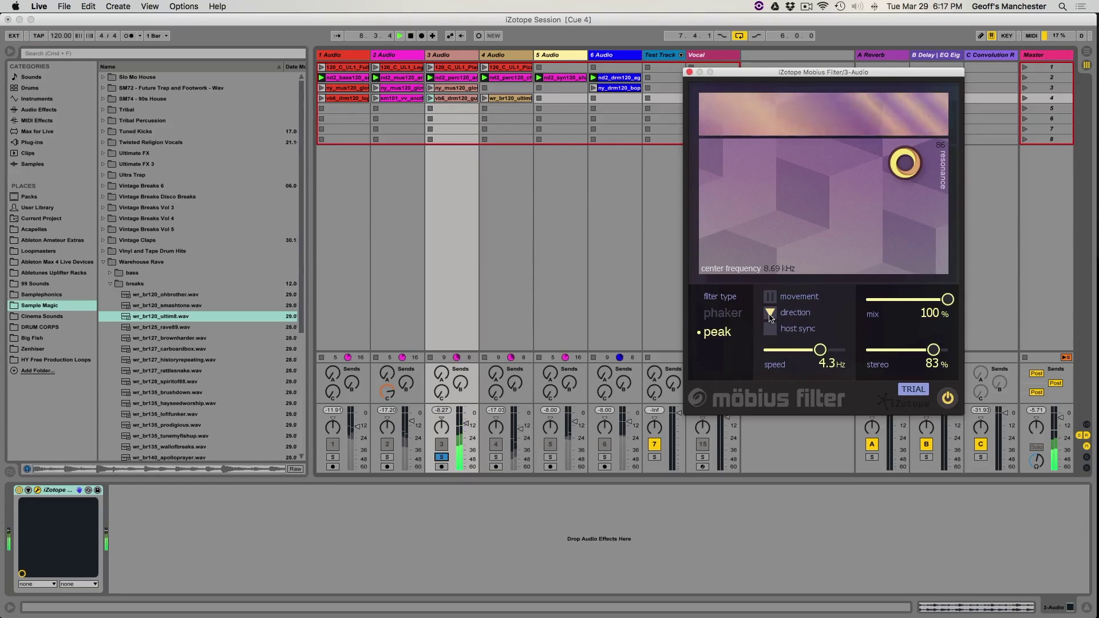
Step: Flip track 3's filter direction upward, return to the full mix, and set about 9.18 kHz center frequency with 72 resonance
left_click_drag(923, 172, 992, 276)
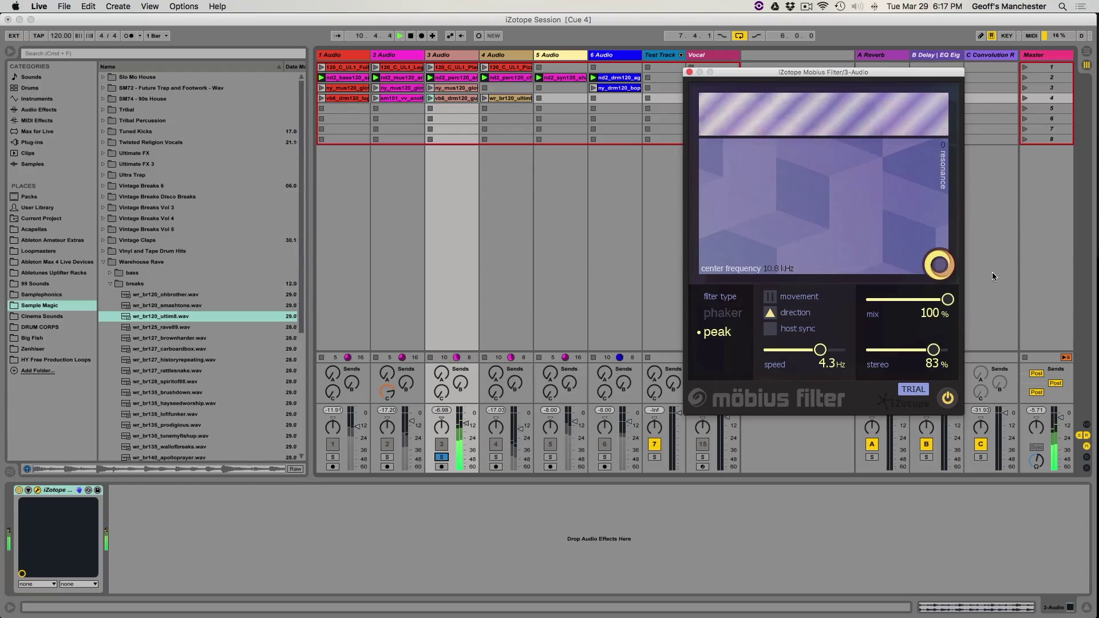
left_click_drag(832, 350, 795, 353)
left_click(770, 329)
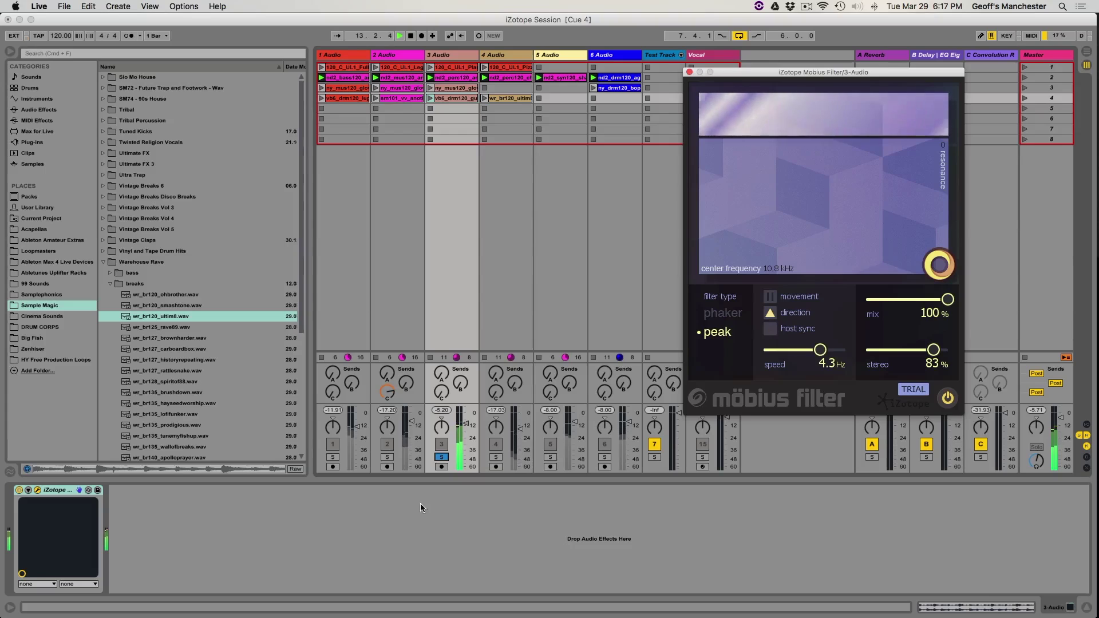
left_click(441, 457)
left_click_drag(945, 259, 921, 187)
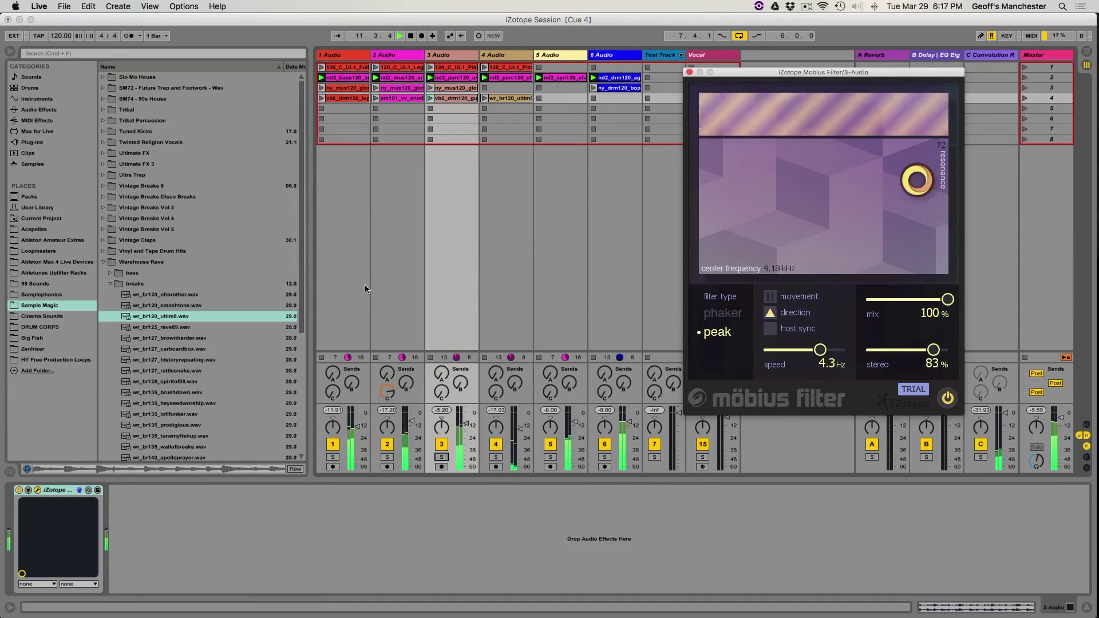
Step: Solo audio track 5, add the iZotope Mobius Filter plug-in to it, and continue in trial mode
left_click(550, 457)
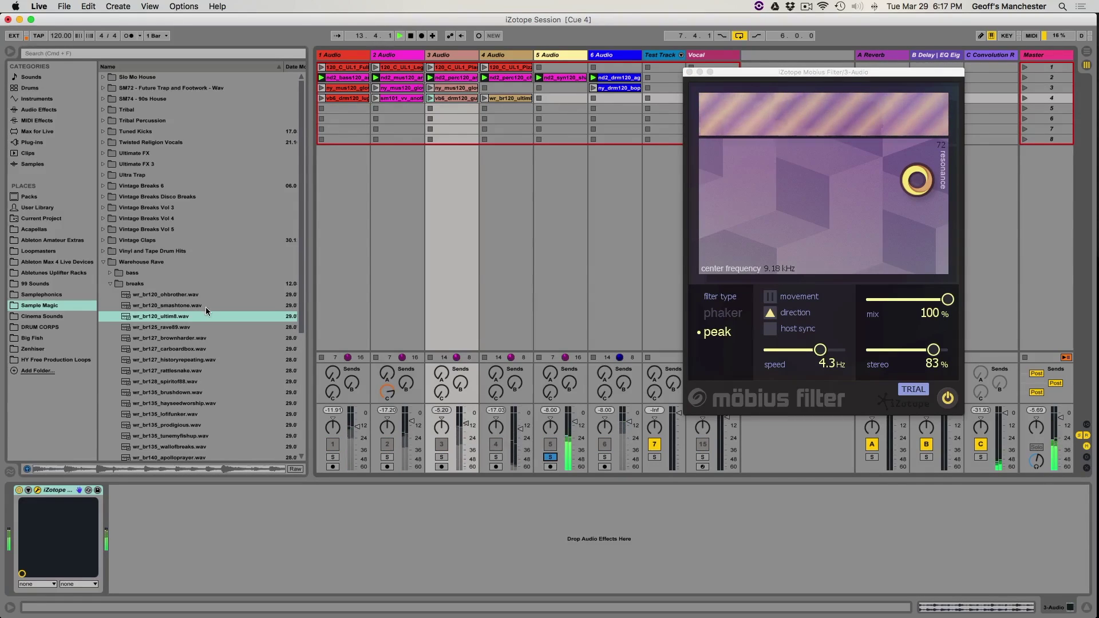
left_click(549, 57)
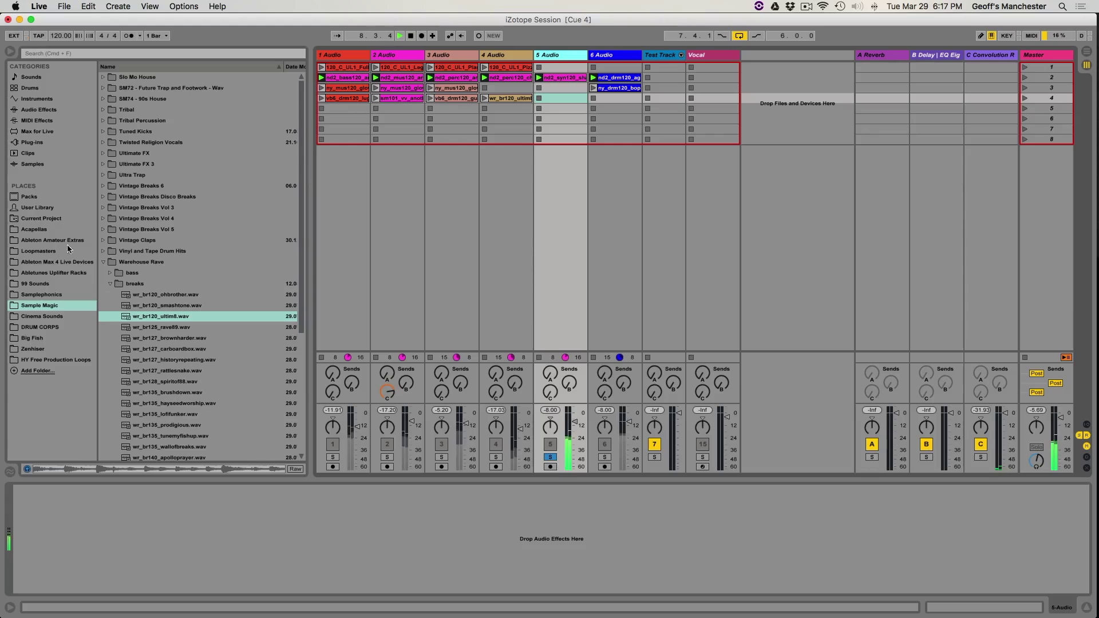
left_click(33, 143)
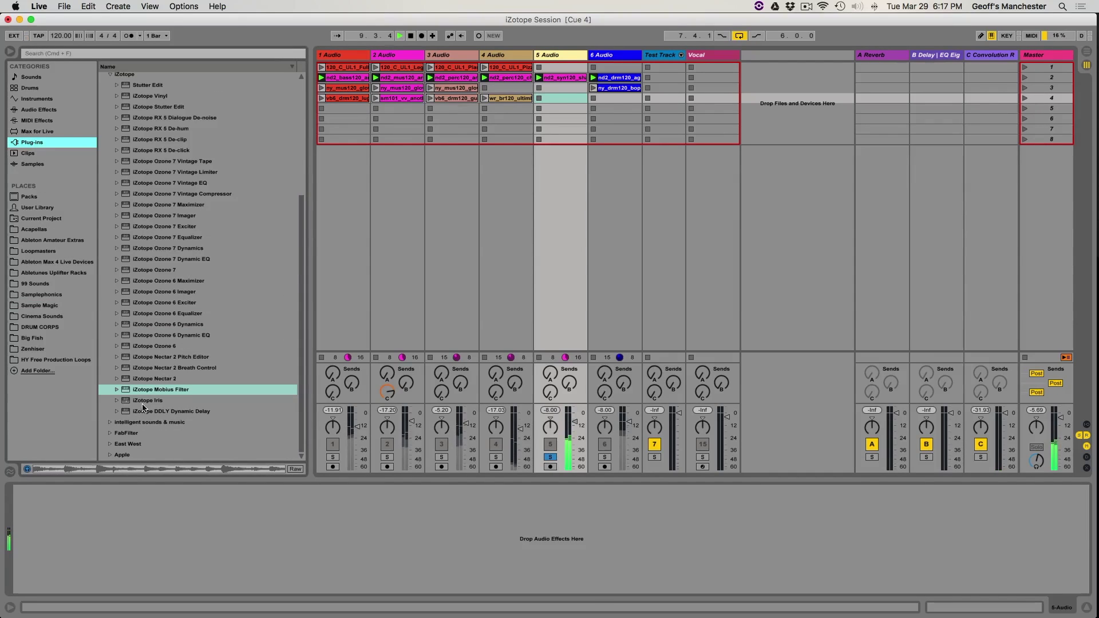
left_click(152, 390)
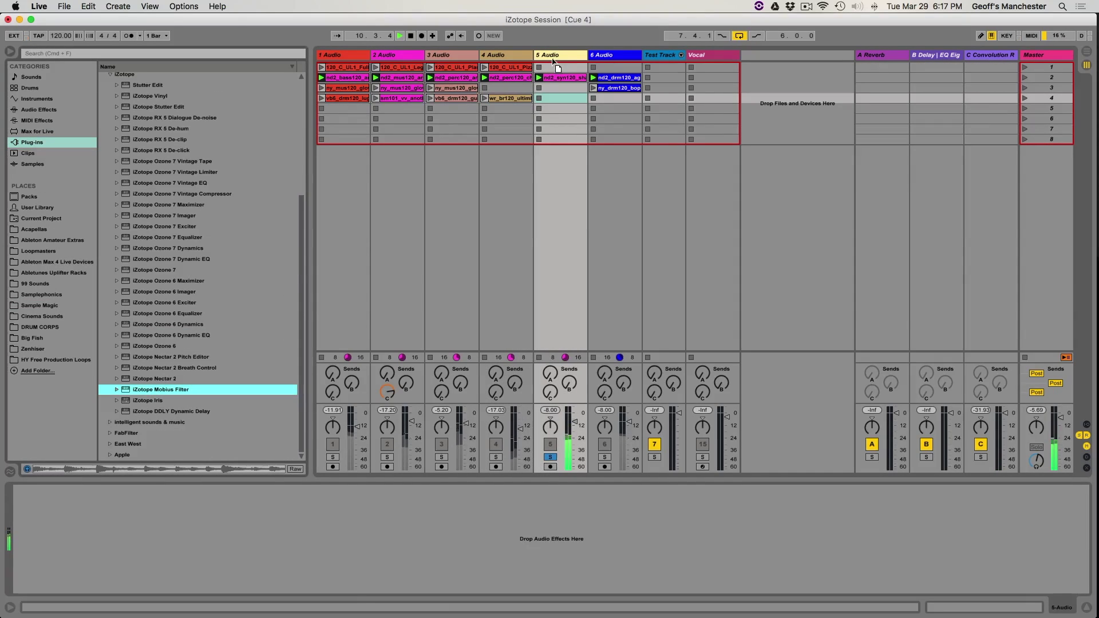
left_click_drag(555, 63, 554, 64)
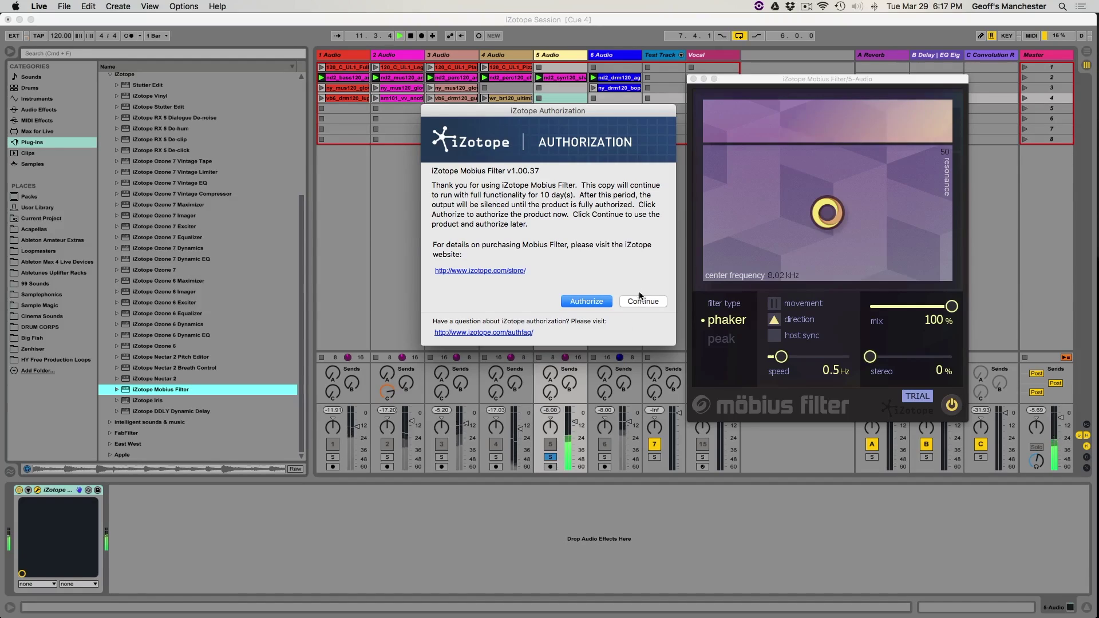
left_click(640, 297)
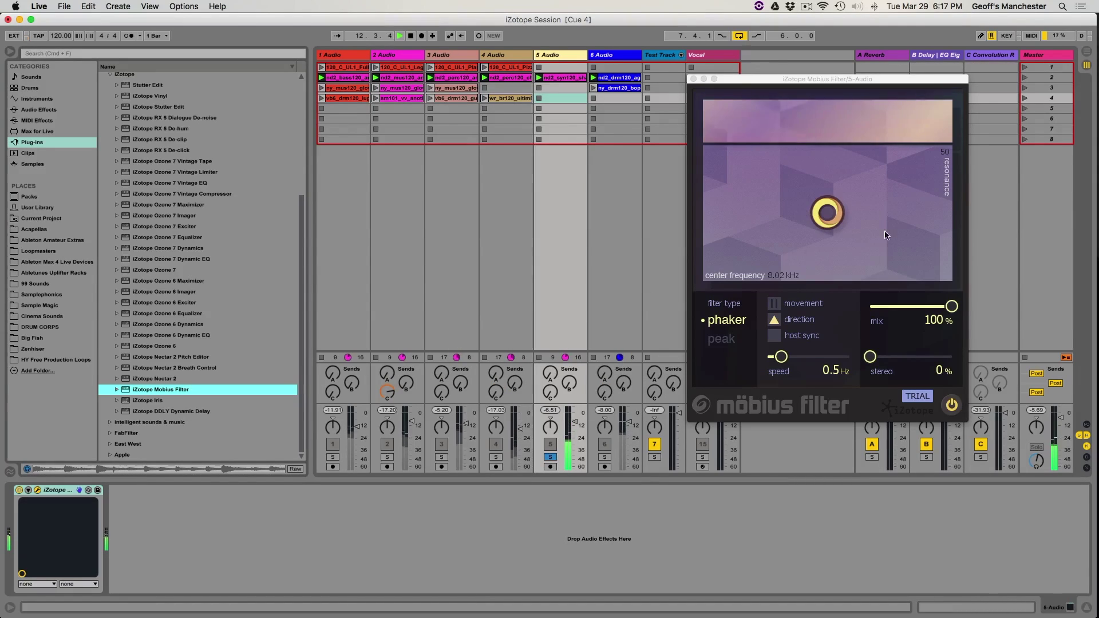
Step: Set track 5's filter to peak type, about 8.28 kHz center frequency, 57 resonance, 95% stereo and 3.4 Hz speed
left_click_drag(831, 219, 893, 205)
left_click_drag(870, 359, 948, 357)
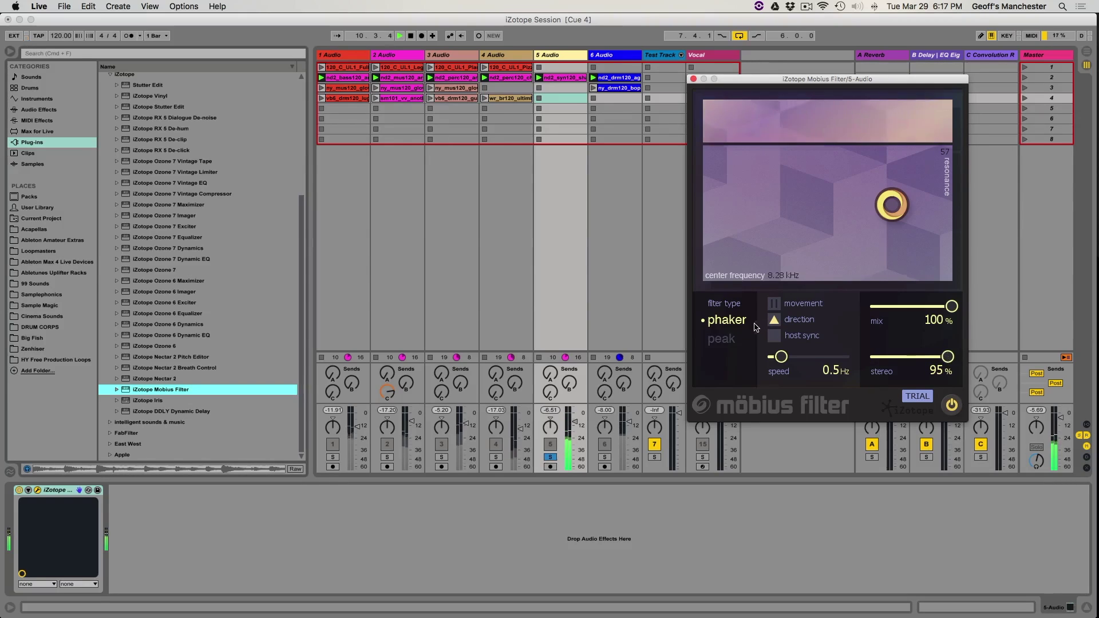
left_click(722, 339)
left_click_drag(782, 357, 824, 361)
Step: Adjust audio track 5's volume, raise its send C to about -22.2 dB, and return to the full mix
left_click(575, 418)
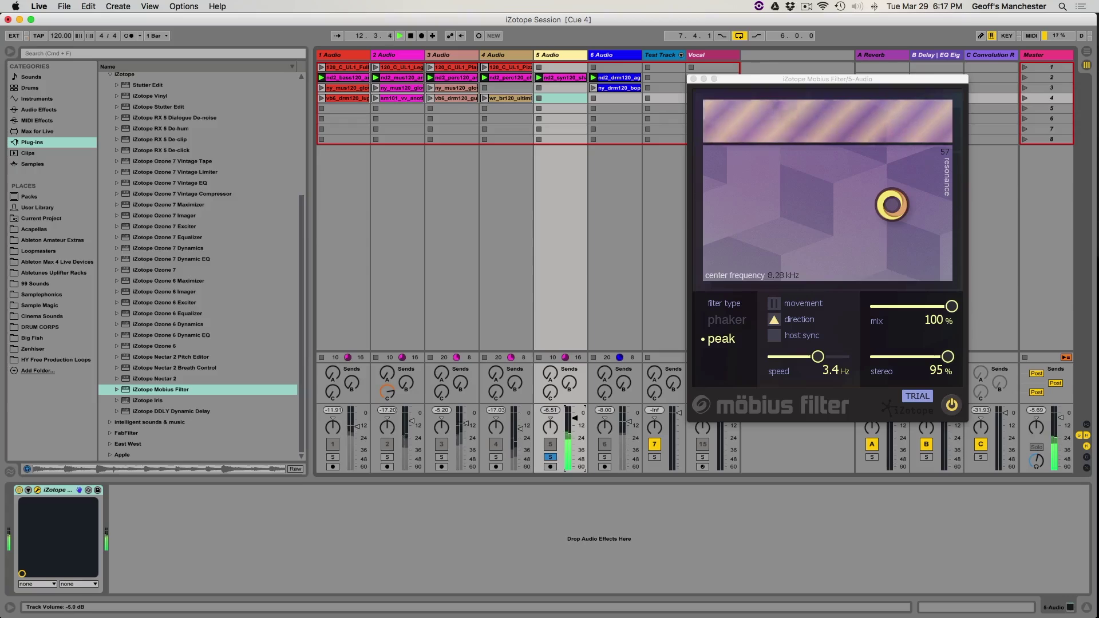
left_click_drag(550, 398, 553, 395)
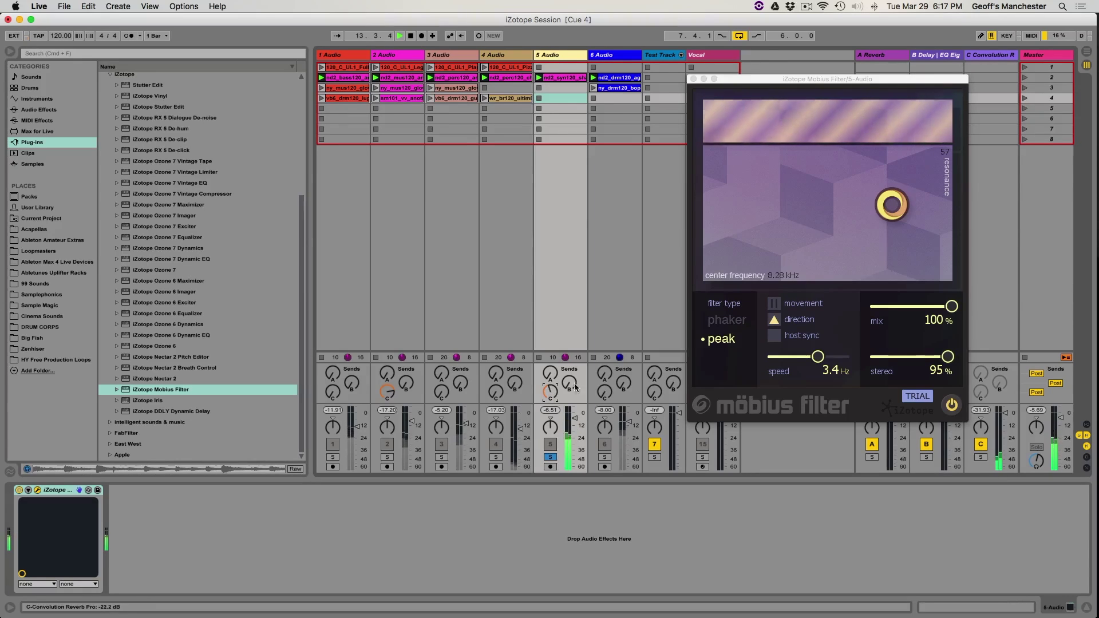
left_click(549, 458)
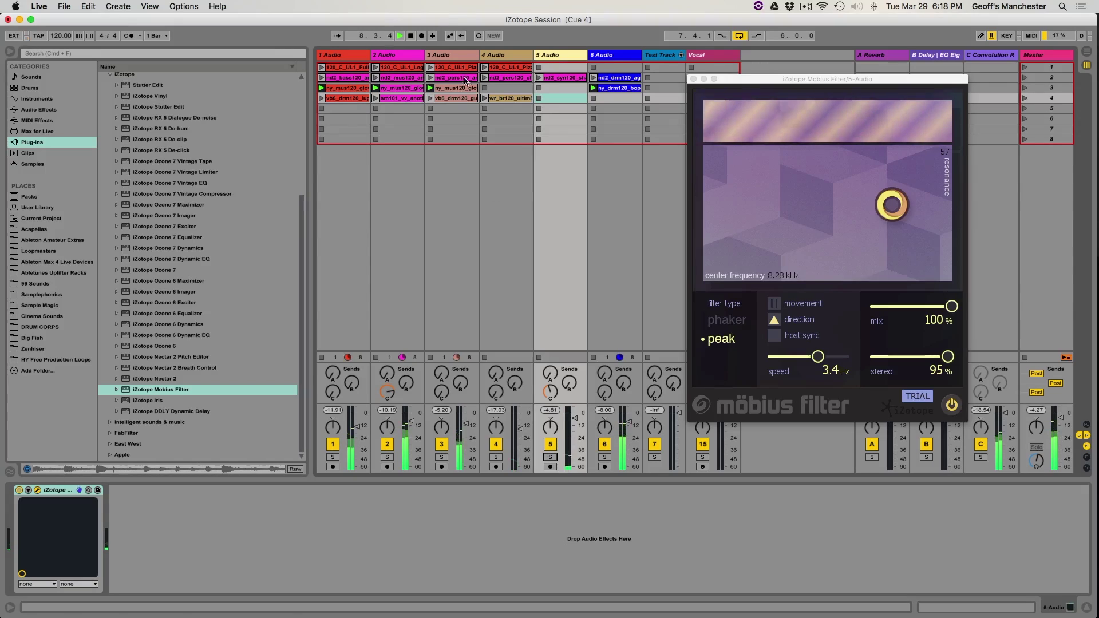
Step: Bypass the Mobius Filter on audio tracks 2 and 3 while the third scene's clips play
left_click(398, 54)
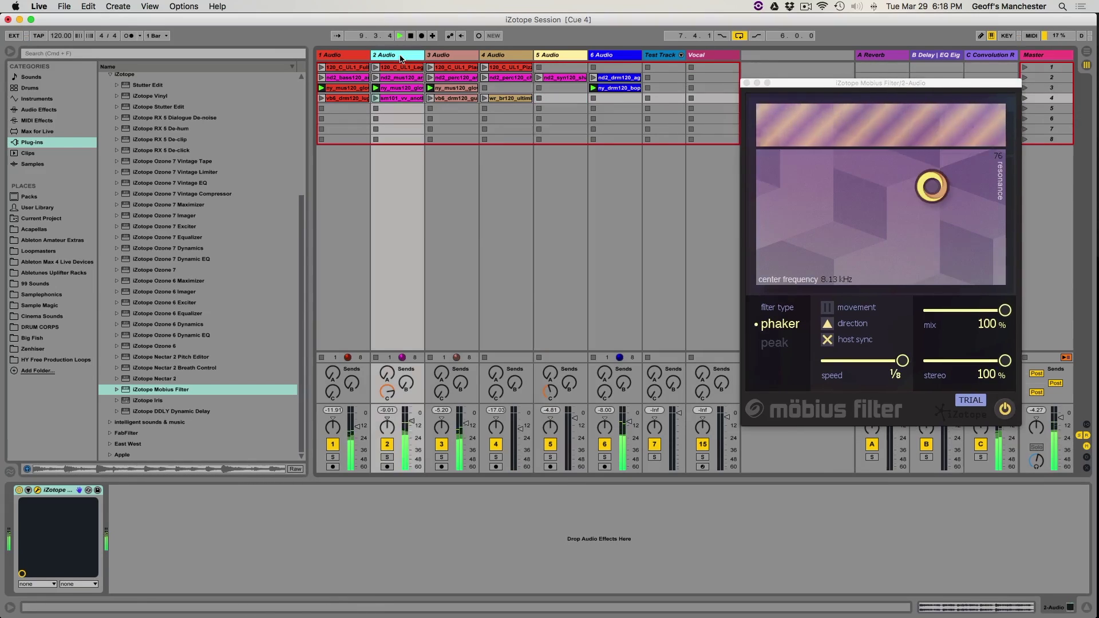
left_click(27, 491)
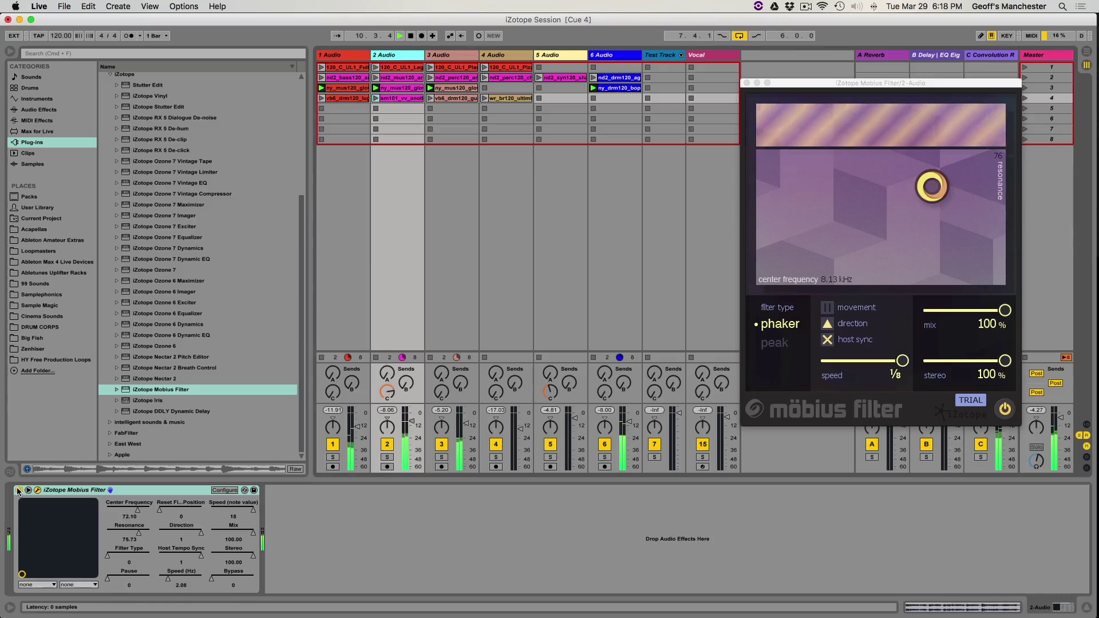
key("Right")
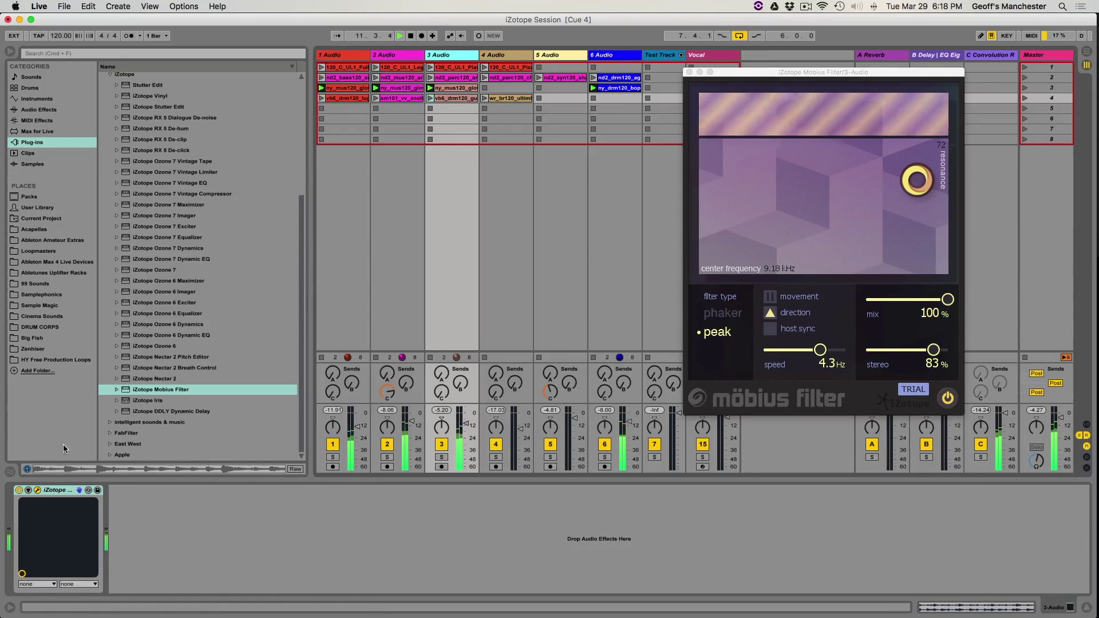
left_click(430, 68)
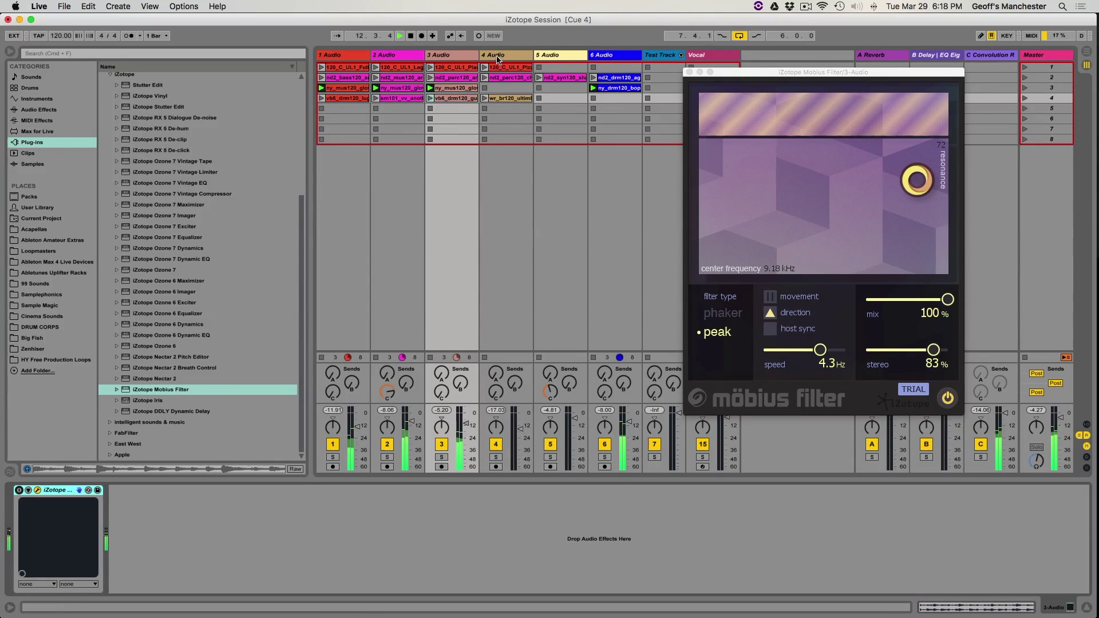
Step: Check audio track 6's devices and reset send C on audio tracks 5 and 2 to minimum
left_click(602, 55)
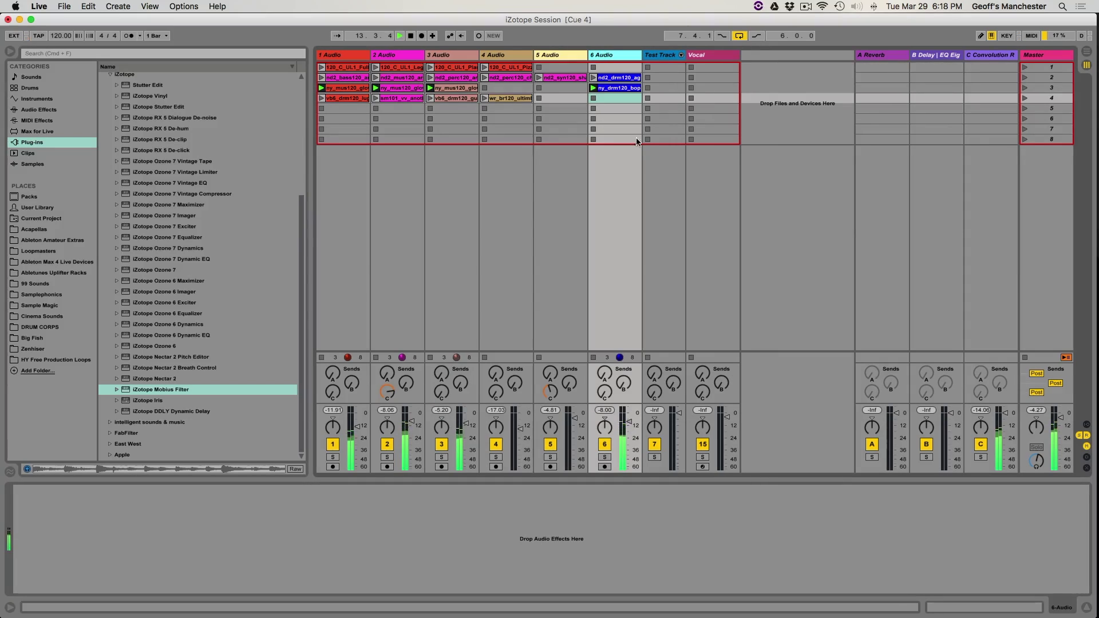
left_click(551, 392)
left_click(398, 391)
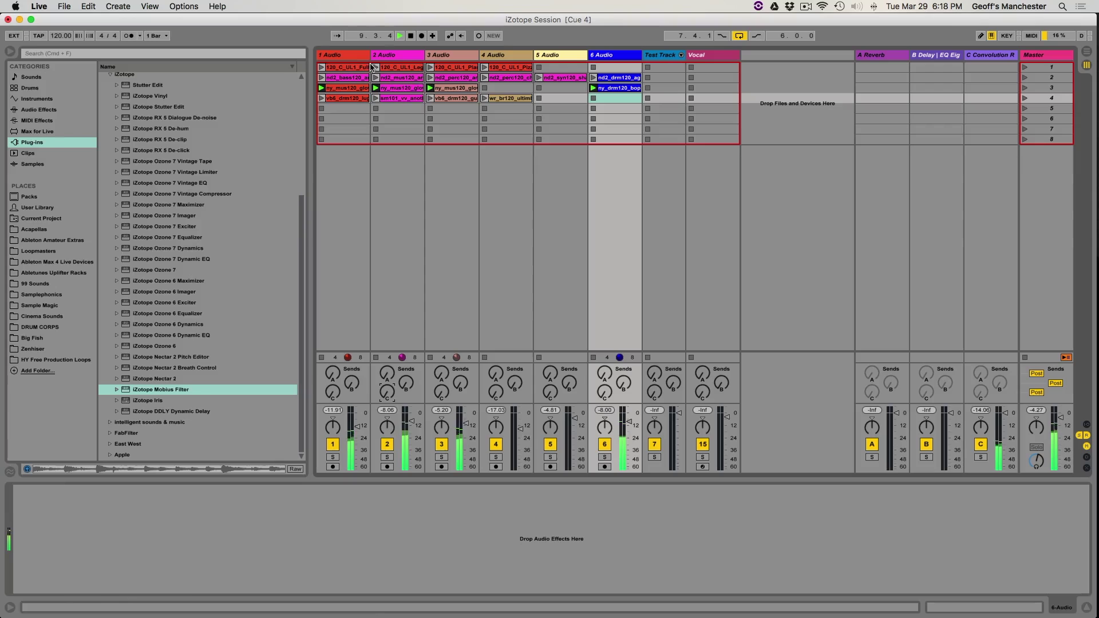
Step: Solo audio track 2 and re-enable its filter with downward direction, about 3.33 kHz center frequency and 21 resonance
left_click(405, 55)
left_click(387, 457)
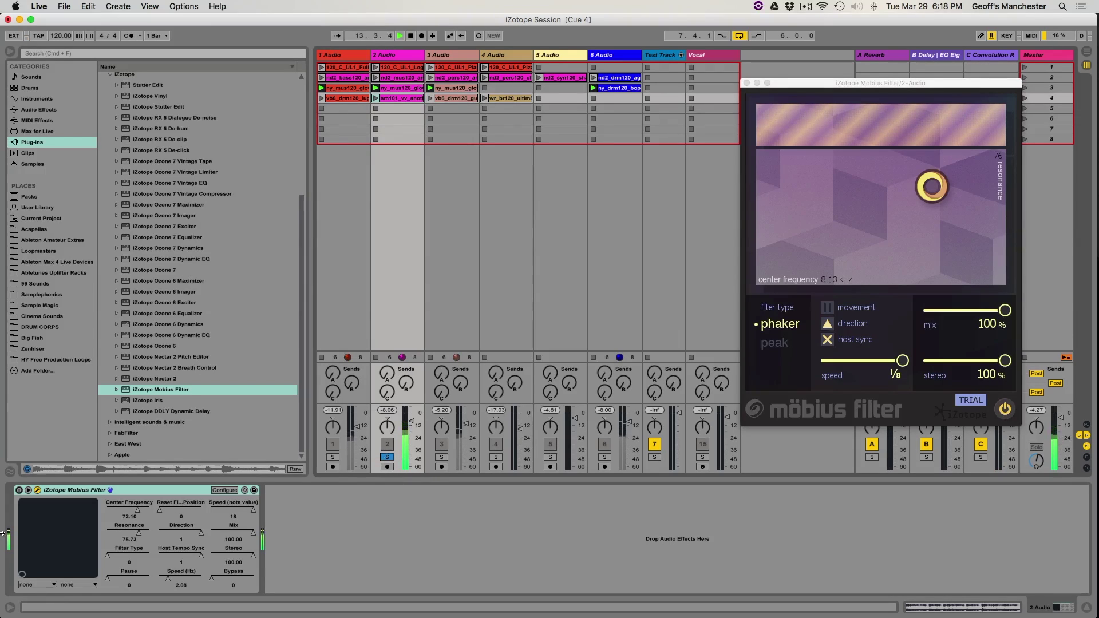
left_click_drag(924, 184, 827, 252)
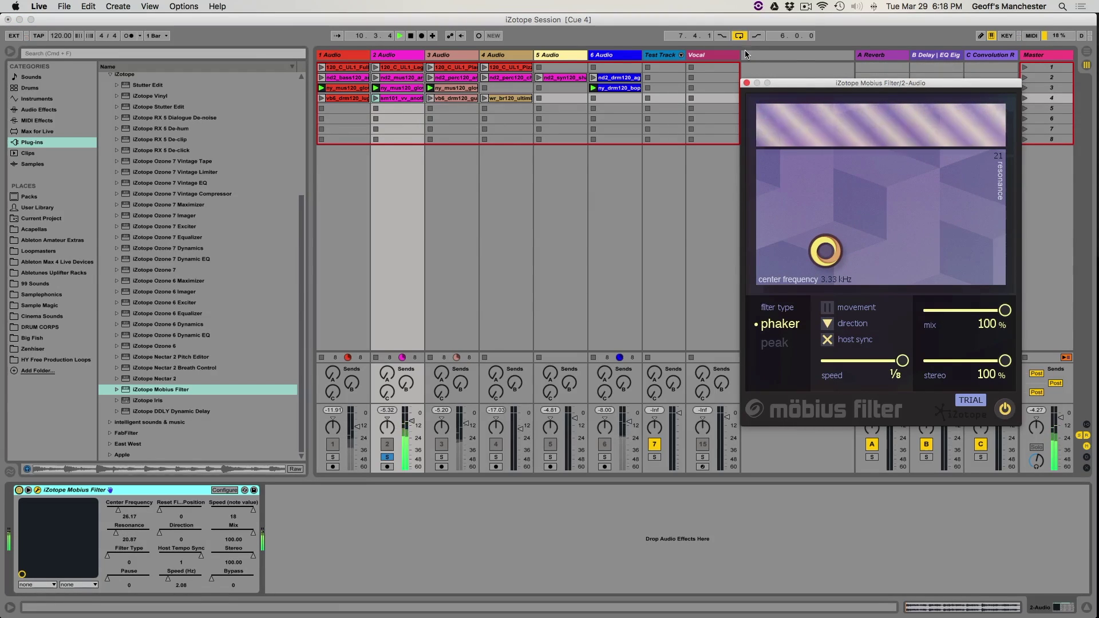
left_click(747, 83)
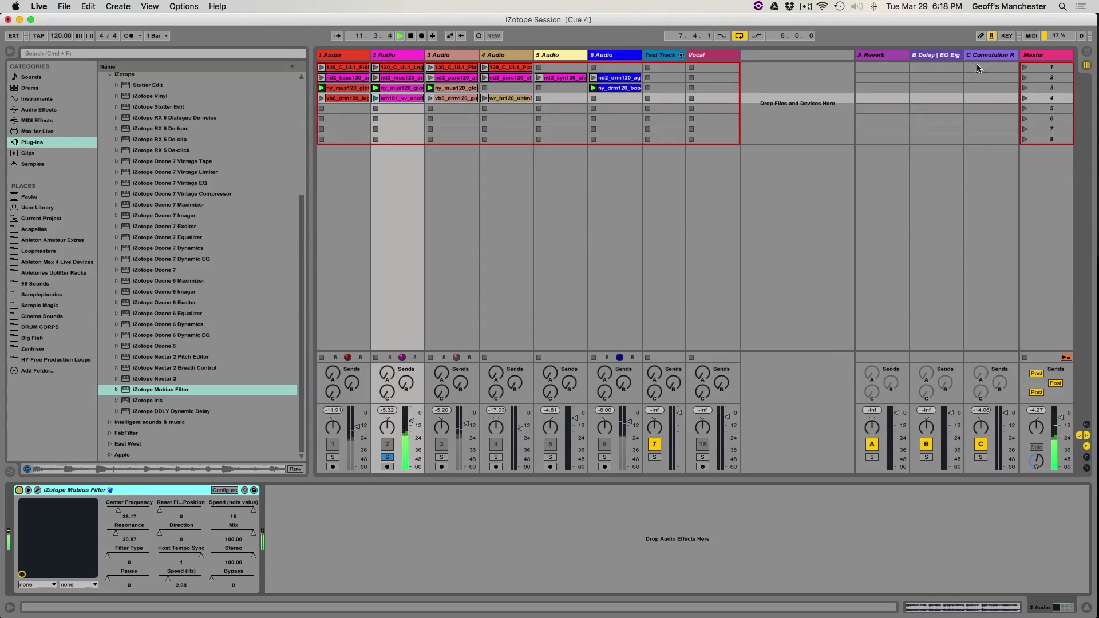
Step: Bypass audio track 2's filter, check the devices on the master and tracks 3 and 6, and unsolo track 2
left_click(1068, 60)
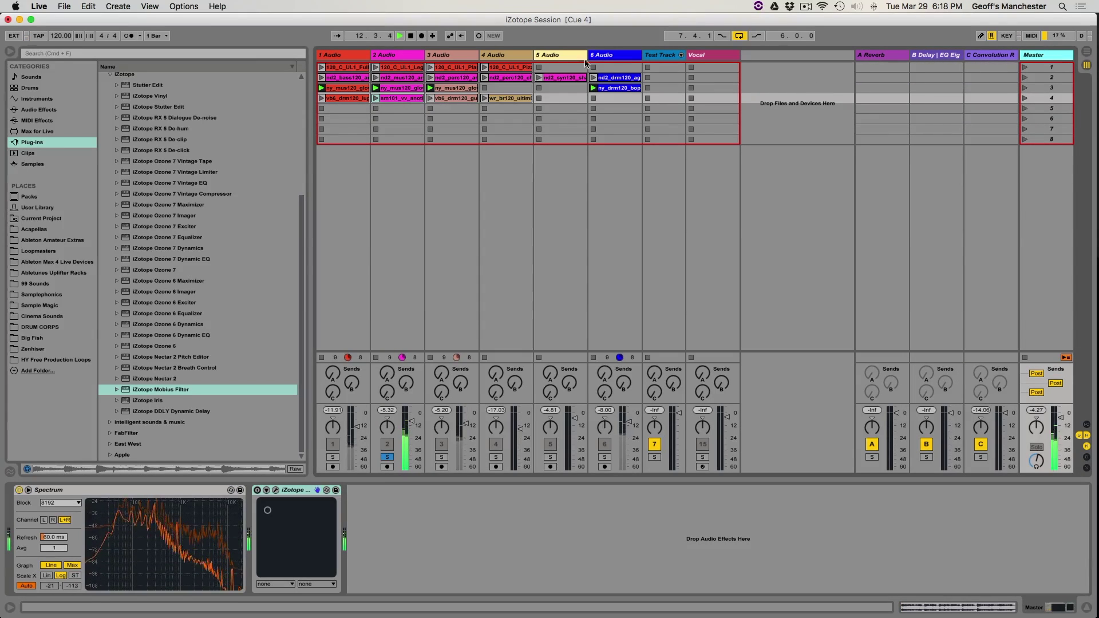
left_click(462, 57)
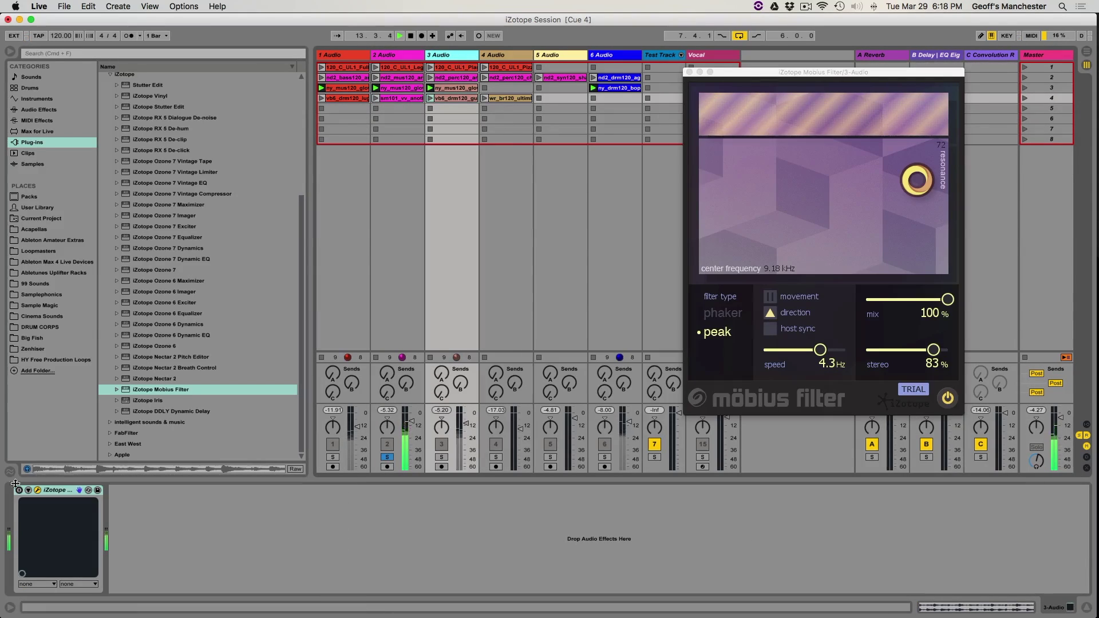
left_click(388, 57)
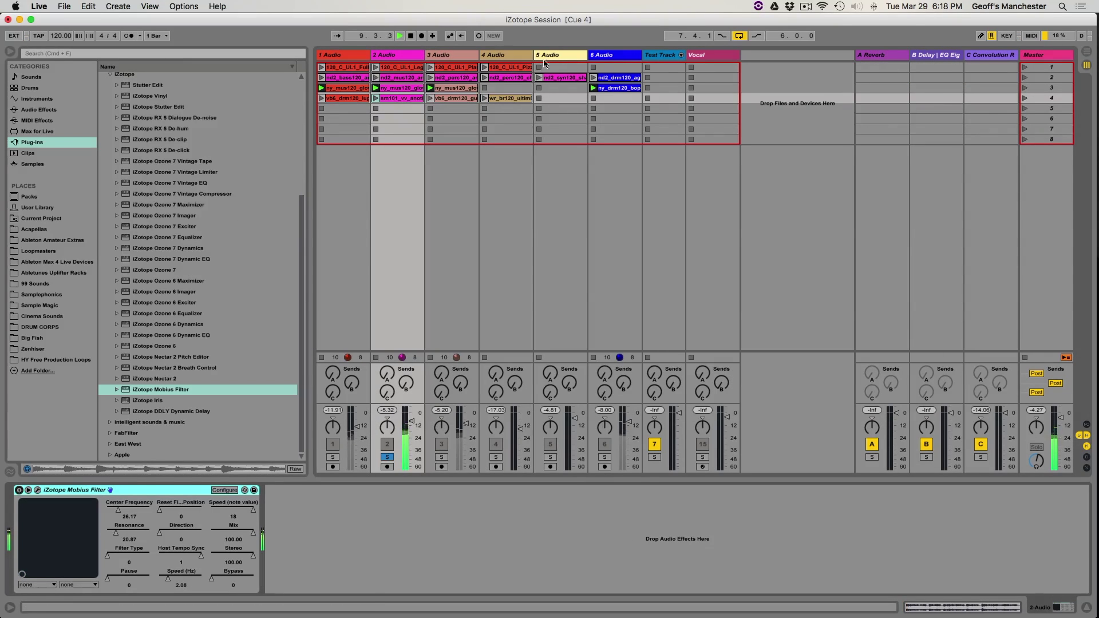
left_click(624, 57)
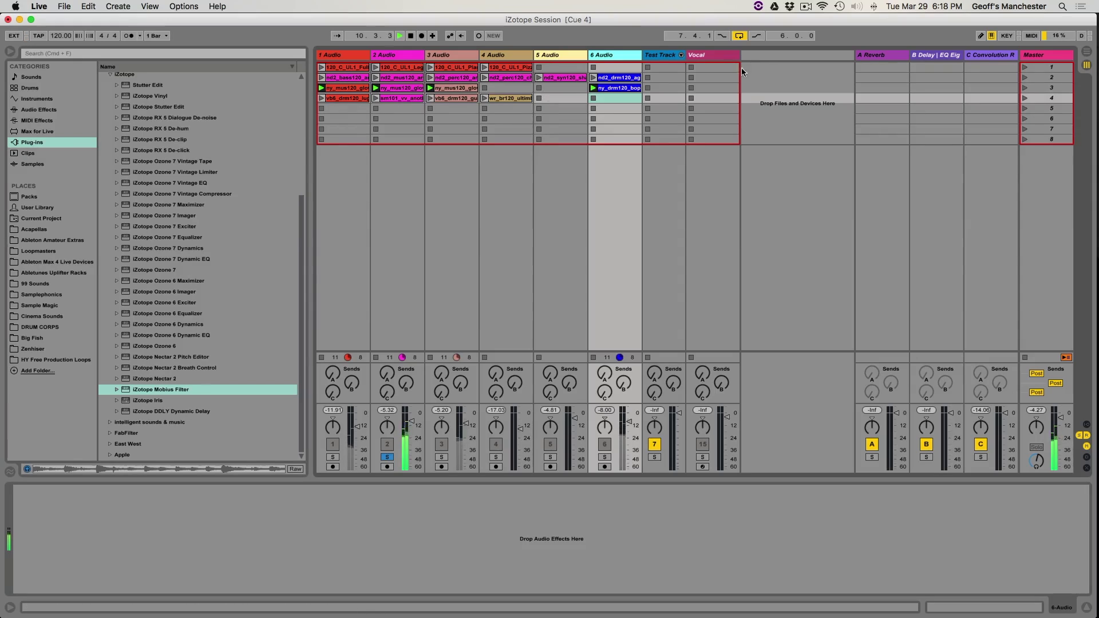
left_click(387, 459)
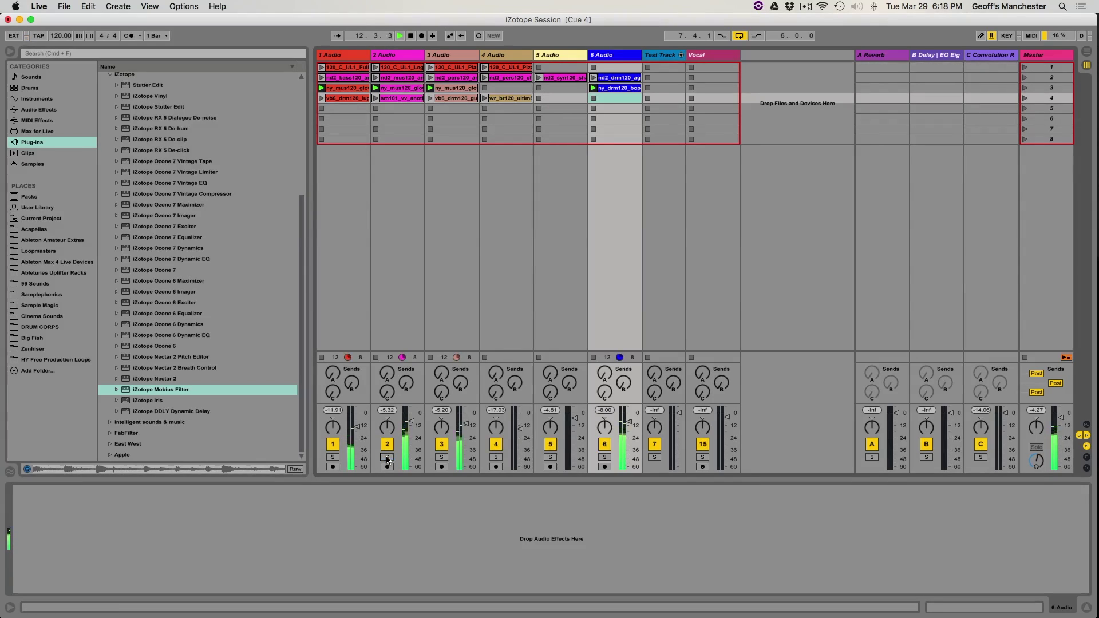
Step: Enable the Mobius Filter on the master track, restart playback, and switch the filter off and on to compare
left_click(1040, 58)
left_click(257, 491)
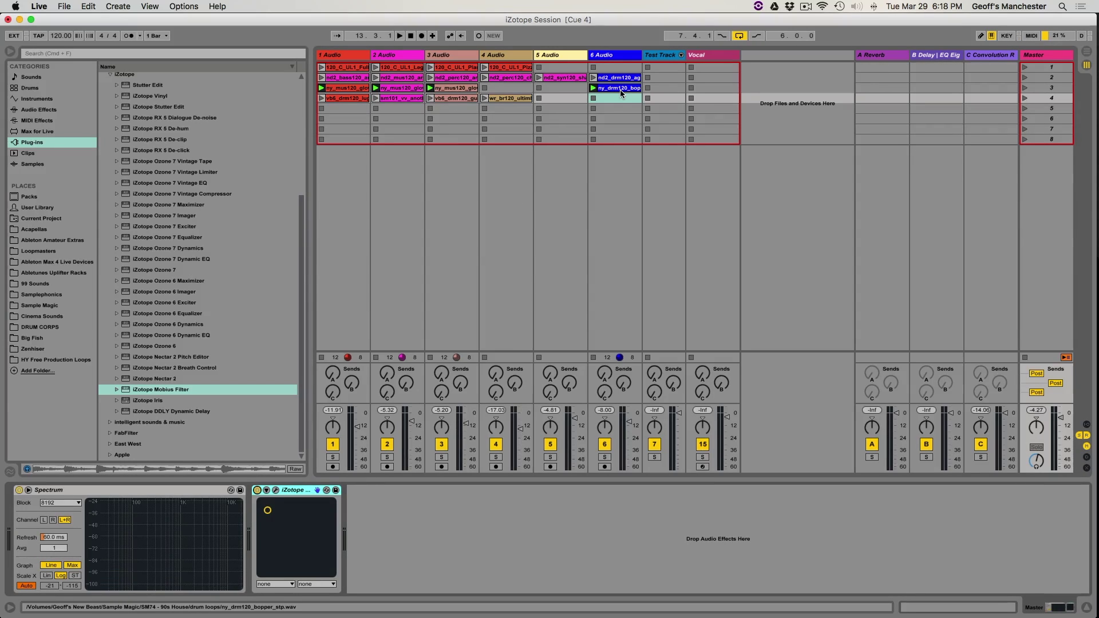
key("space")
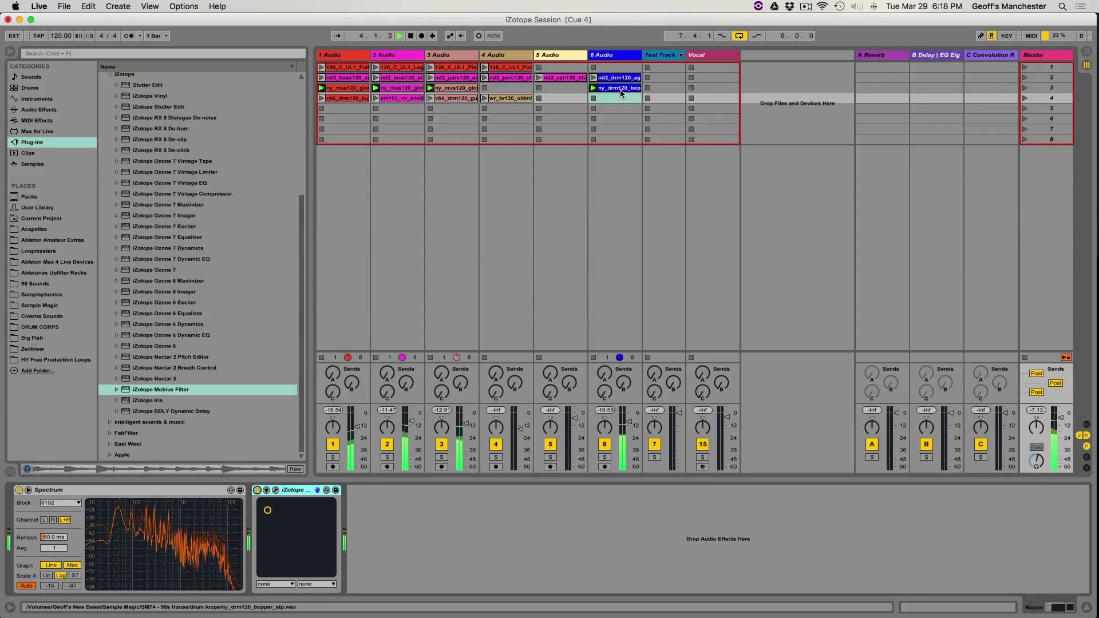
left_click(257, 491)
left_click(258, 492)
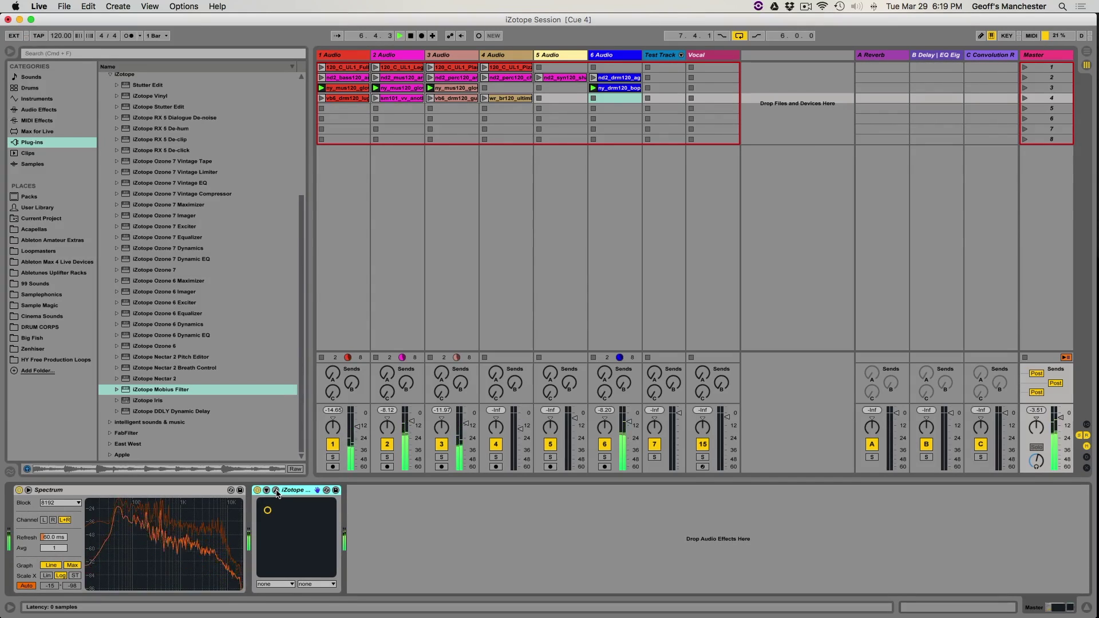
Step: Open the master track's Mobius Filter, move its window clear of the clips, and set the host-synced speed to 1/8
left_click(278, 492)
left_click_drag(203, 46, 858, 153)
left_click_drag(810, 430, 842, 431)
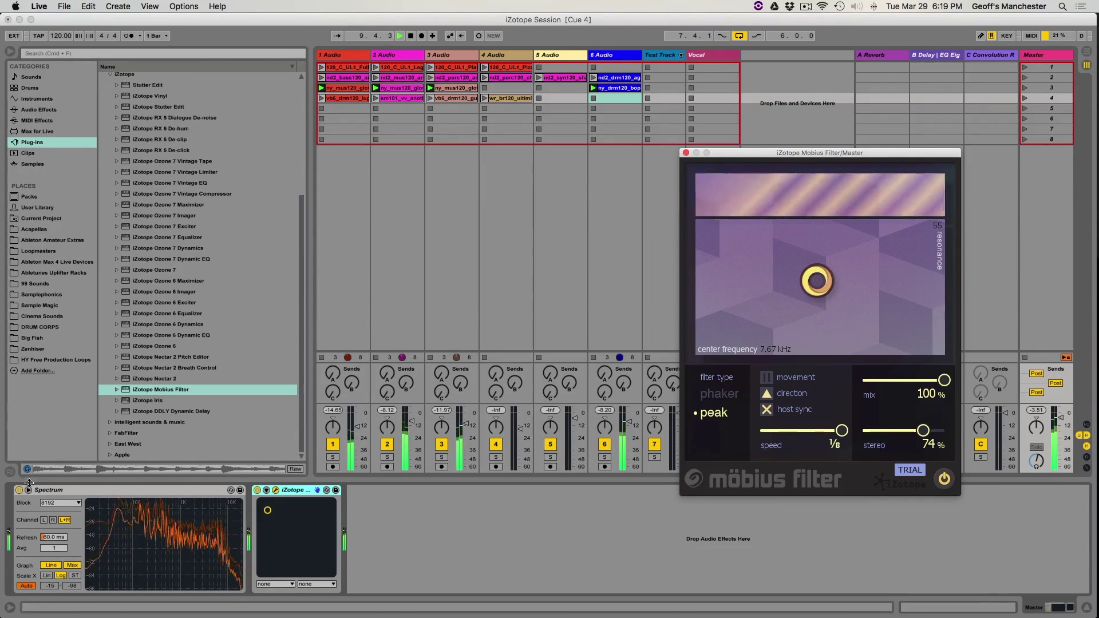
Step: Compare the full mix with the master filter bypassed and active, and stop playback
left_click(257, 492)
left_click(256, 491)
key("space")
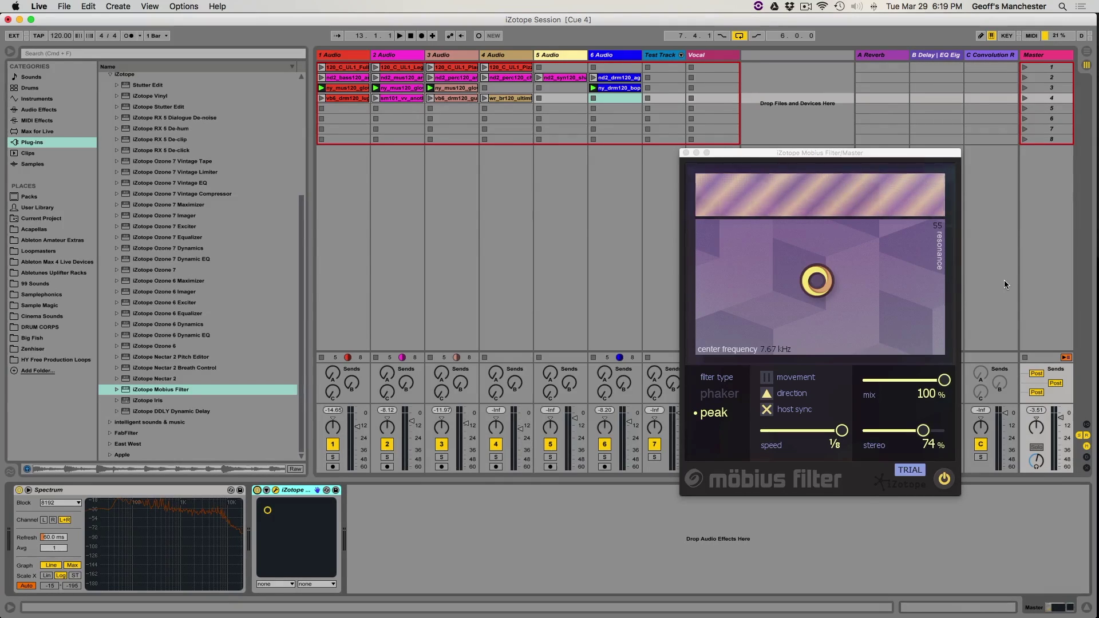
mouse_move(1097, 223)
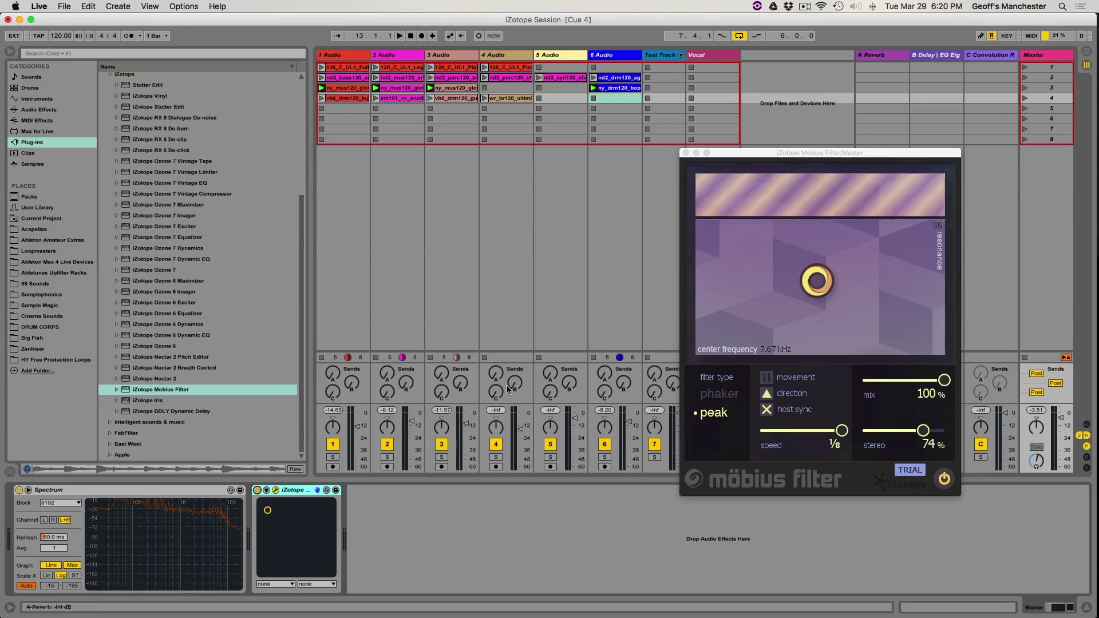
Step: Replay the mix while toggling the master filter, leave it bypassed, stop playback, and close the plug-in window
key("space")
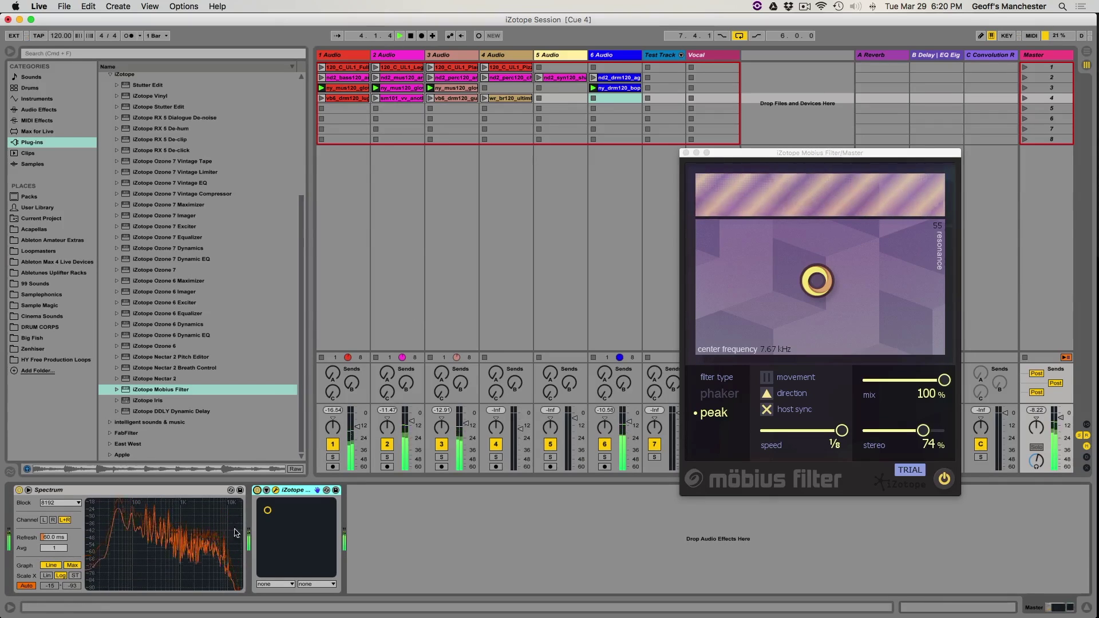
left_click(257, 491)
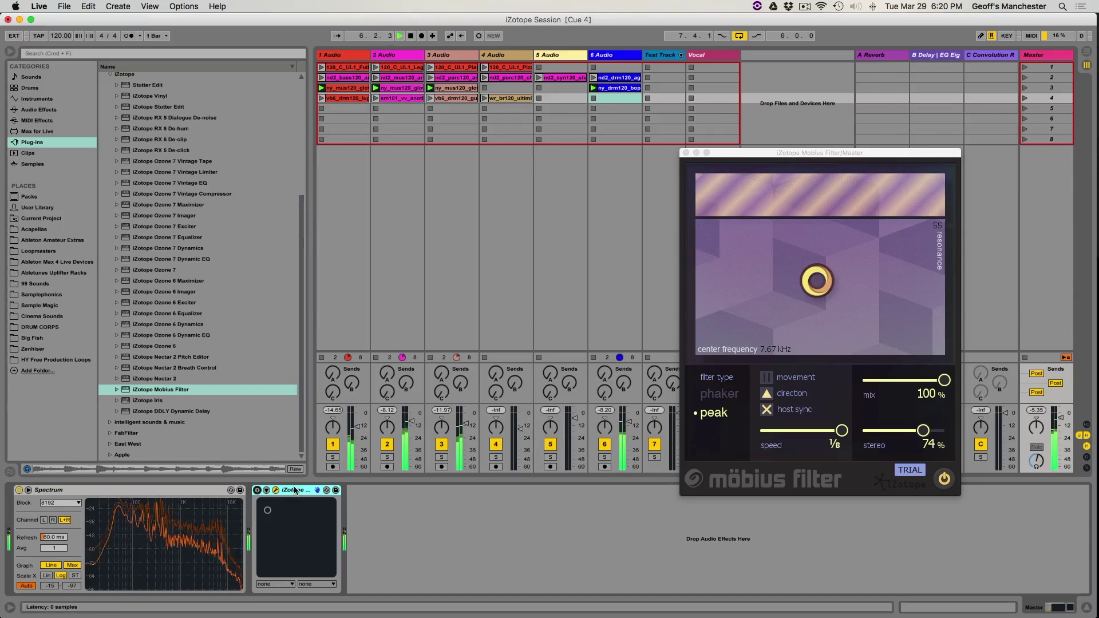
left_click(257, 490)
key("space")
left_click(686, 153)
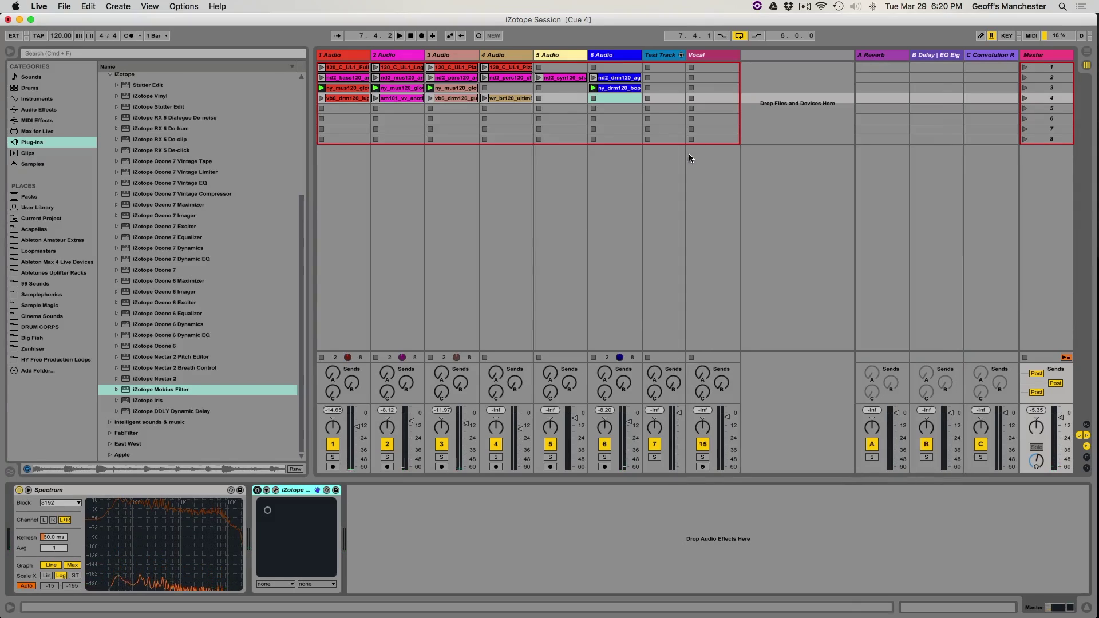
Step: Switch to the Arrangement View and return all tracks to arrangement playback
key("Tab")
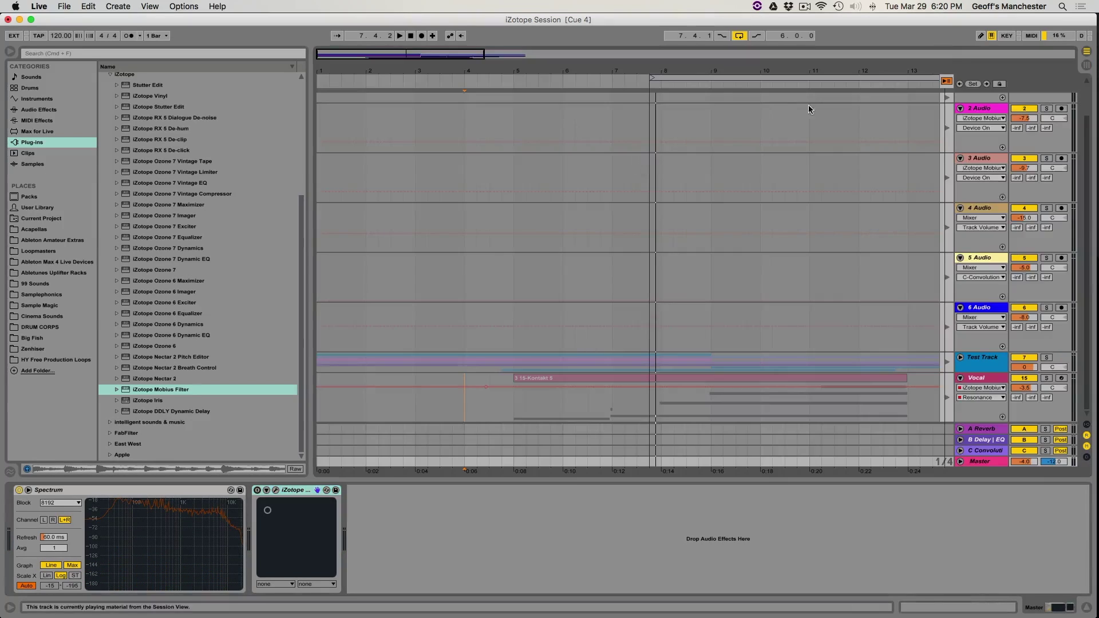
left_click(947, 83)
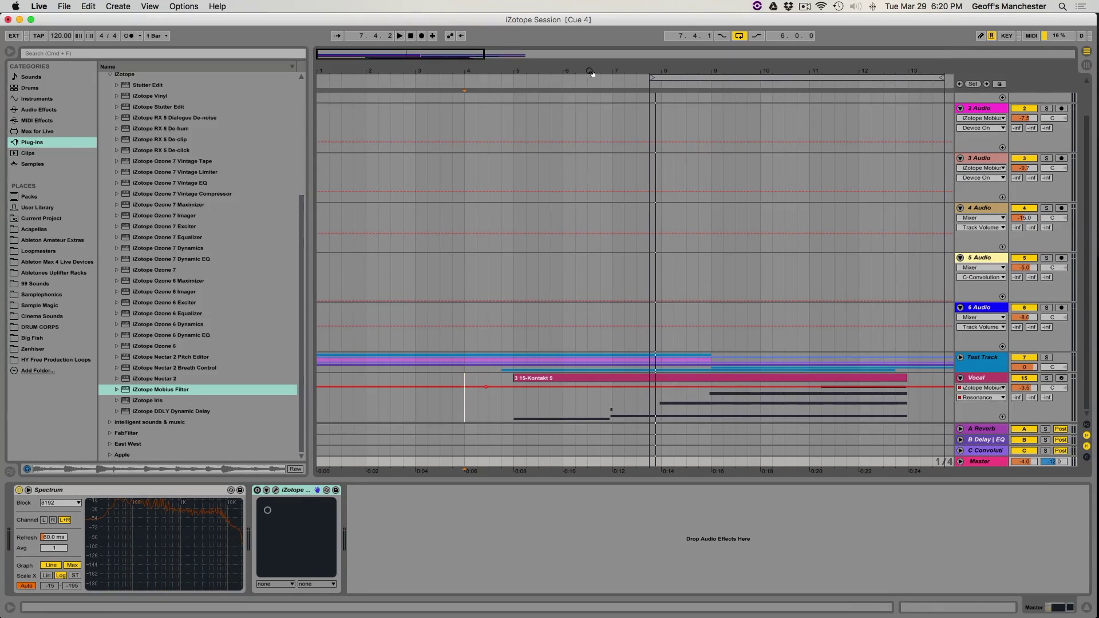
Step: Zoom out the timeline, expand the Test Track group, and play the arrangement from bar 1
left_click_drag(584, 73, 494, 73)
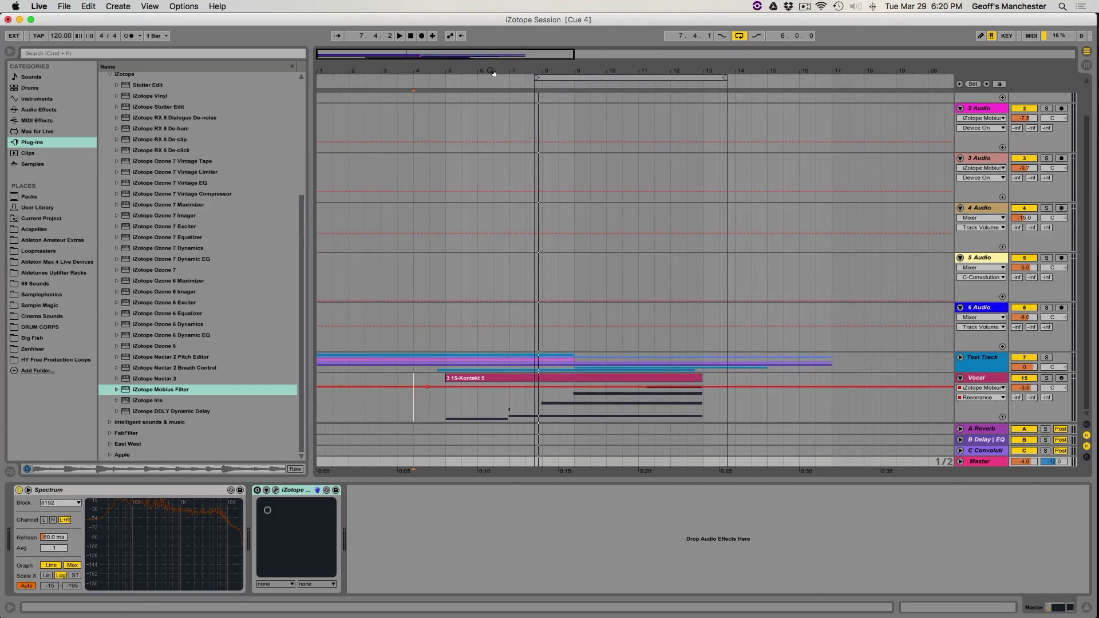
left_click(960, 358)
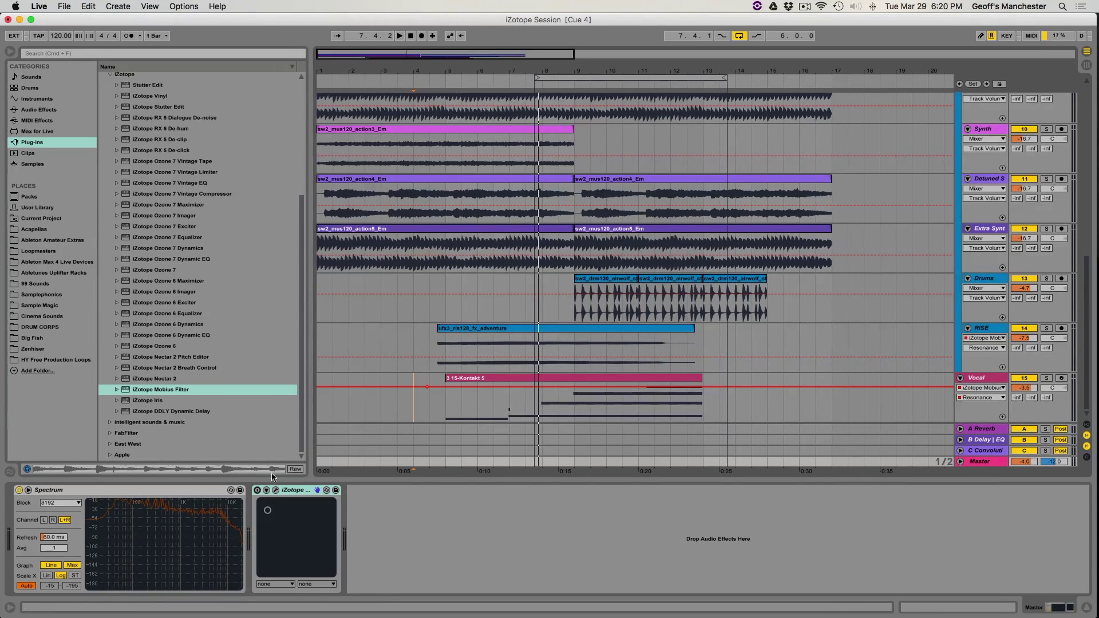
left_click(318, 302)
scroll(318, 303, "up", 10)
scroll(318, 303, "down", 9)
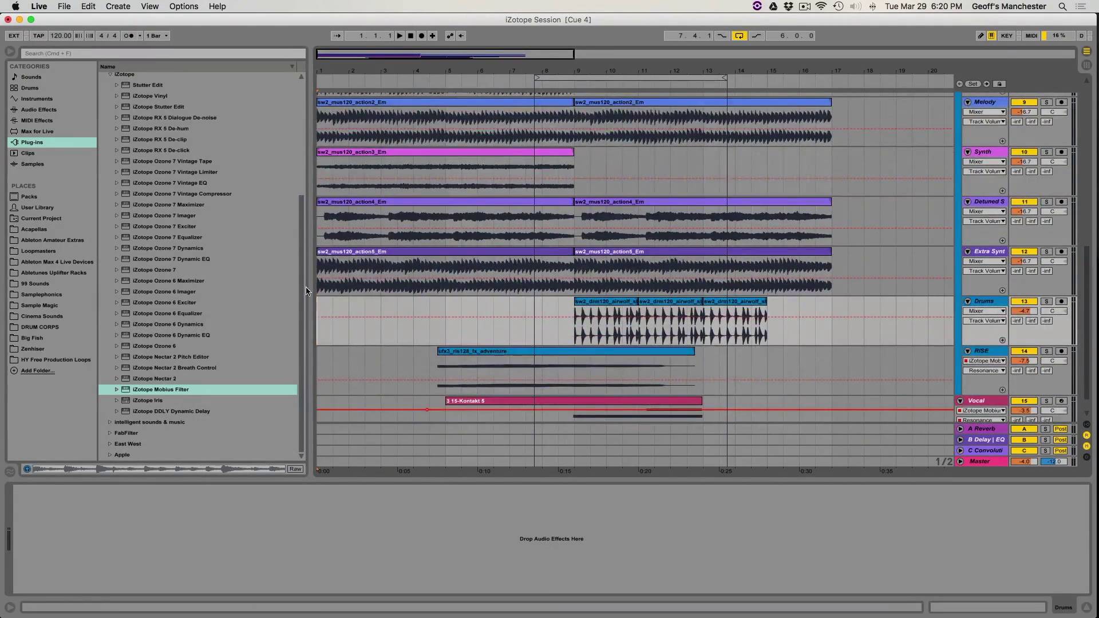
scroll(331, 301, "up", 1)
key("space")
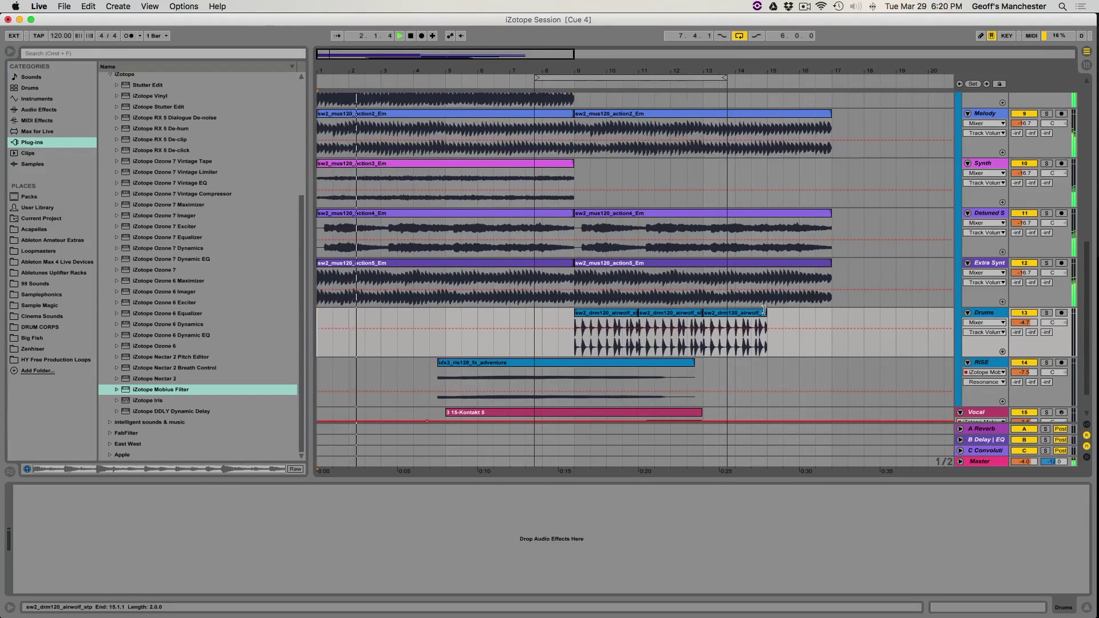
Step: Bypass the Mobius Filter on the RISE and Vocal tracks while the arrangement plays
left_click(984, 363)
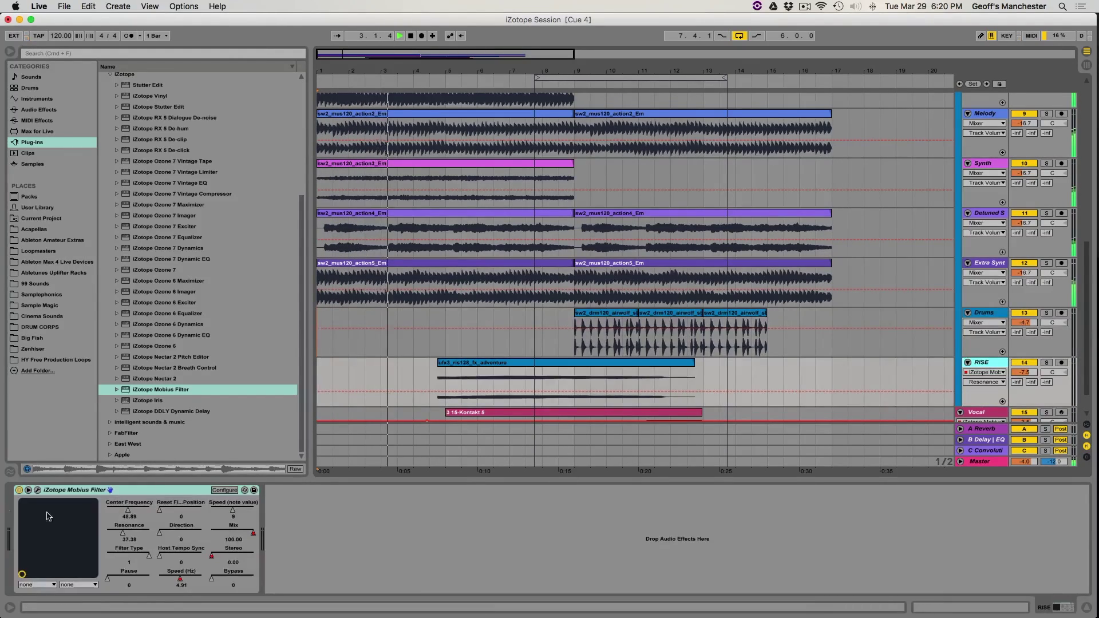
scroll(509, 380, "down", 3)
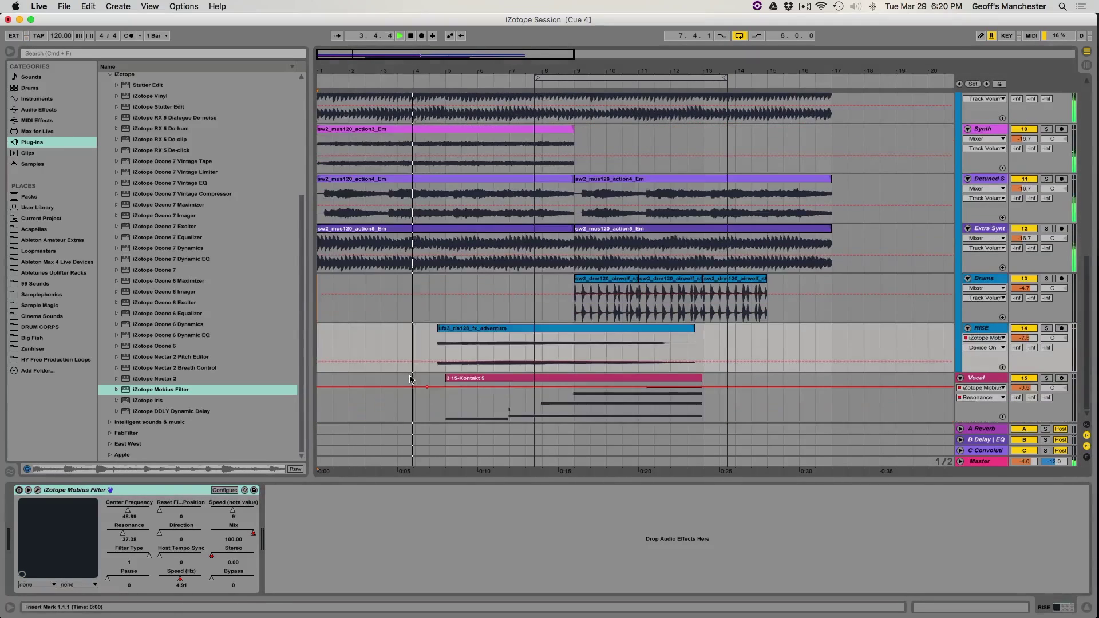
left_click(510, 380)
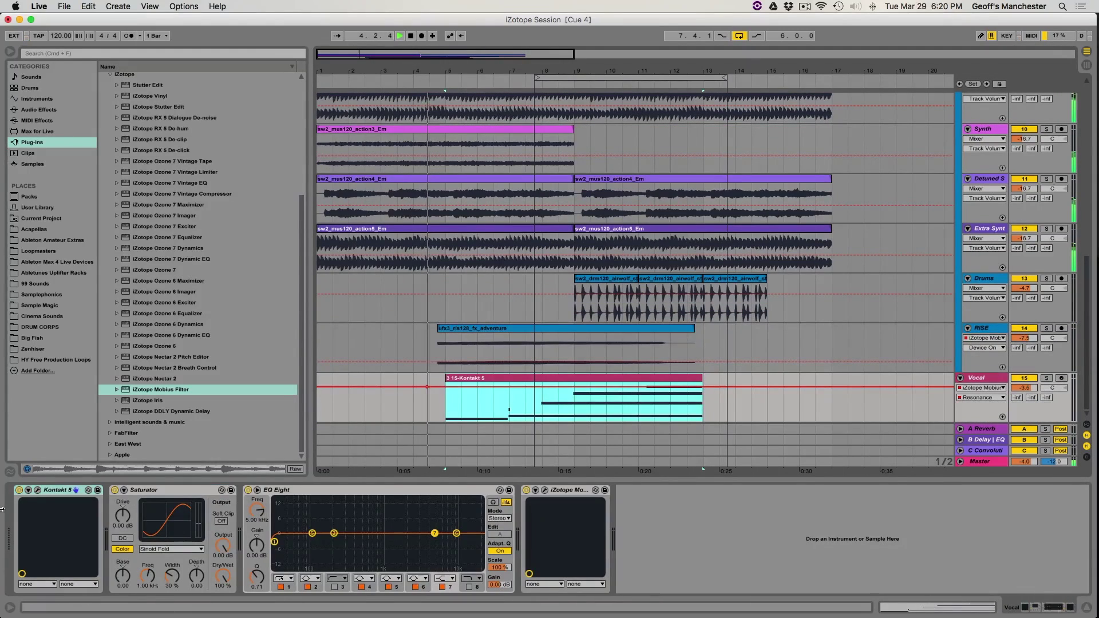
left_click(535, 491)
left_click(528, 490)
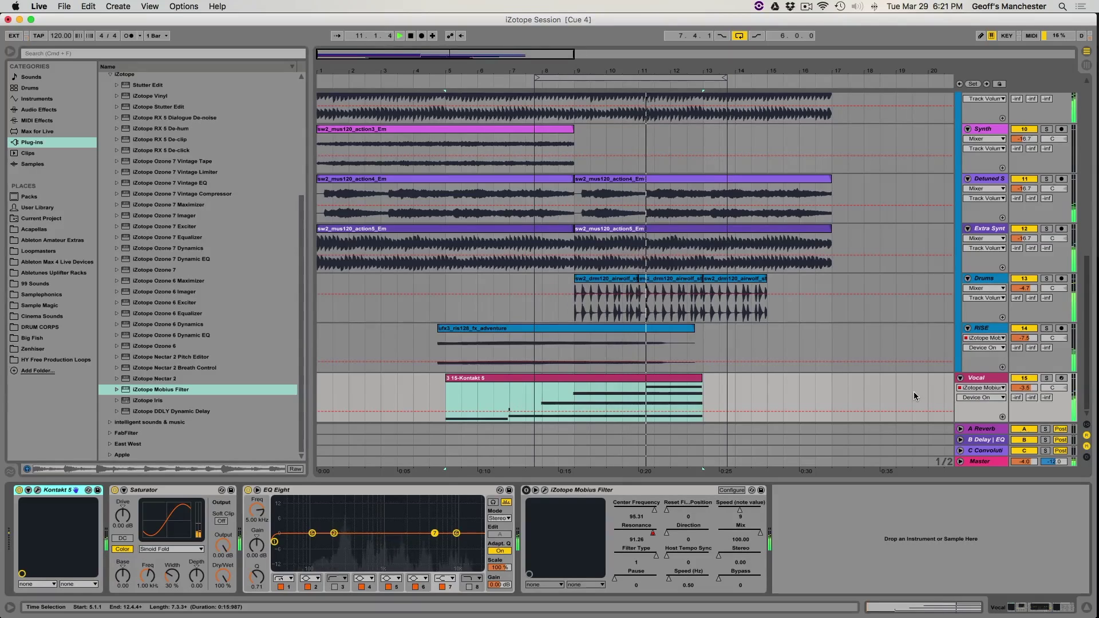
Step: Stop playback, view the Vocal track's Kontakt 5 instrument, and close its window
scroll(914, 391, "up", 3)
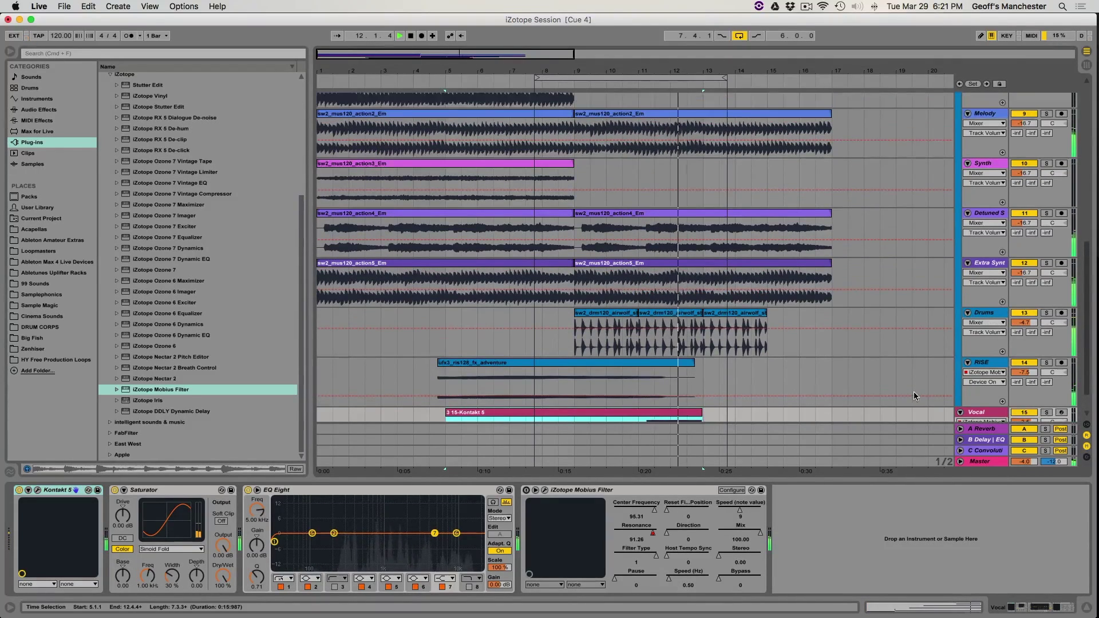
scroll(902, 379, "down", 3)
left_click(980, 379)
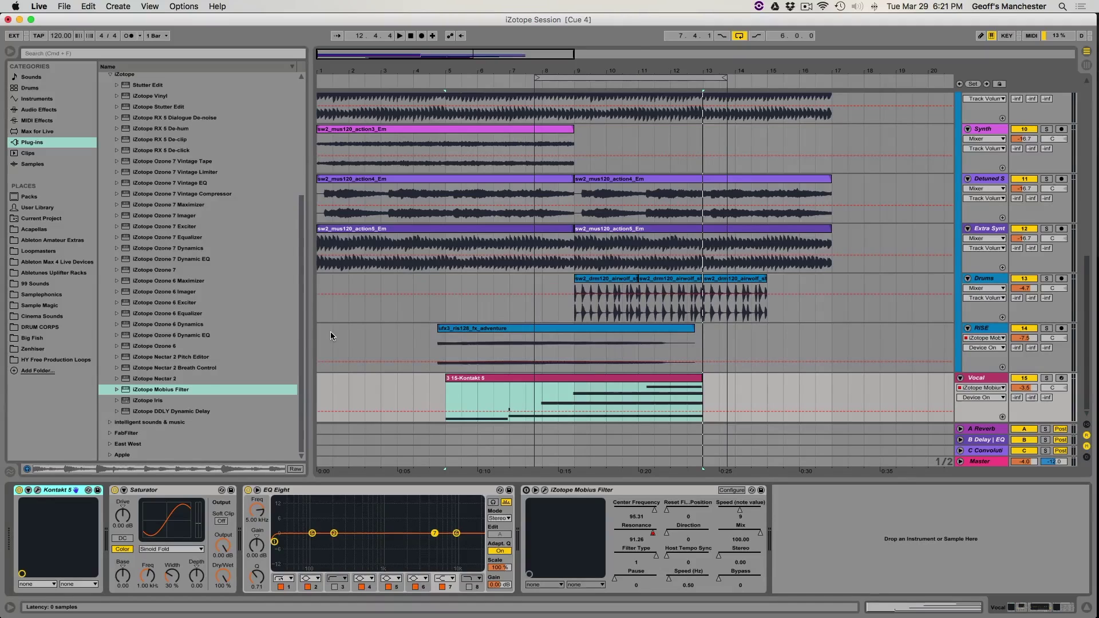
key("super+alt+p")
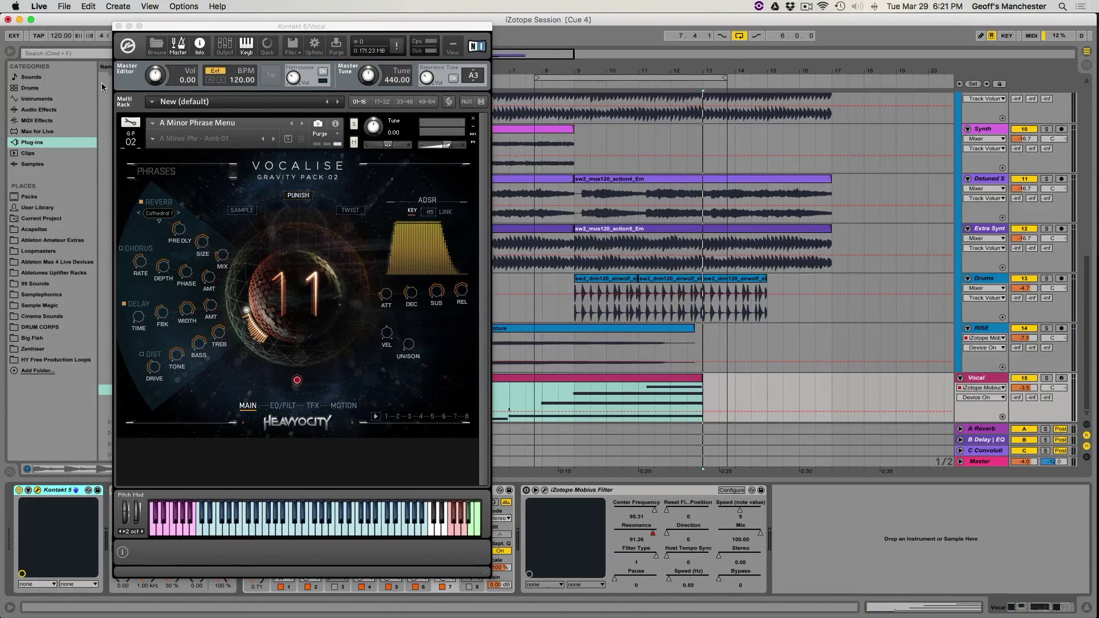
left_click(120, 26)
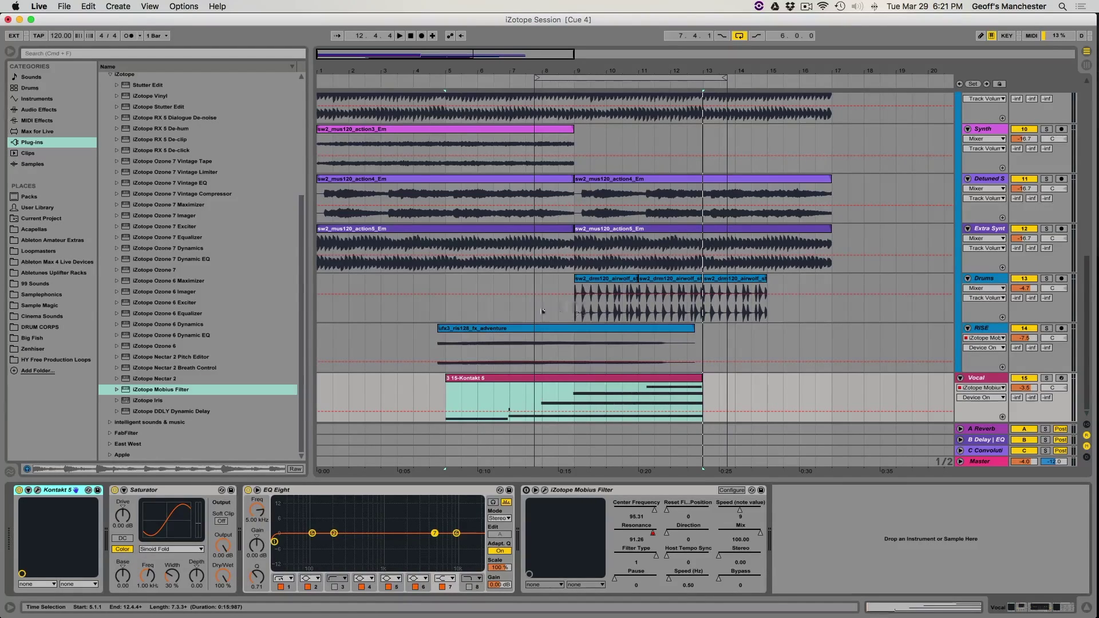
Step: Solo the RISE track and audition its unfiltered riser clip from the start and from bar 8
left_click(1046, 329)
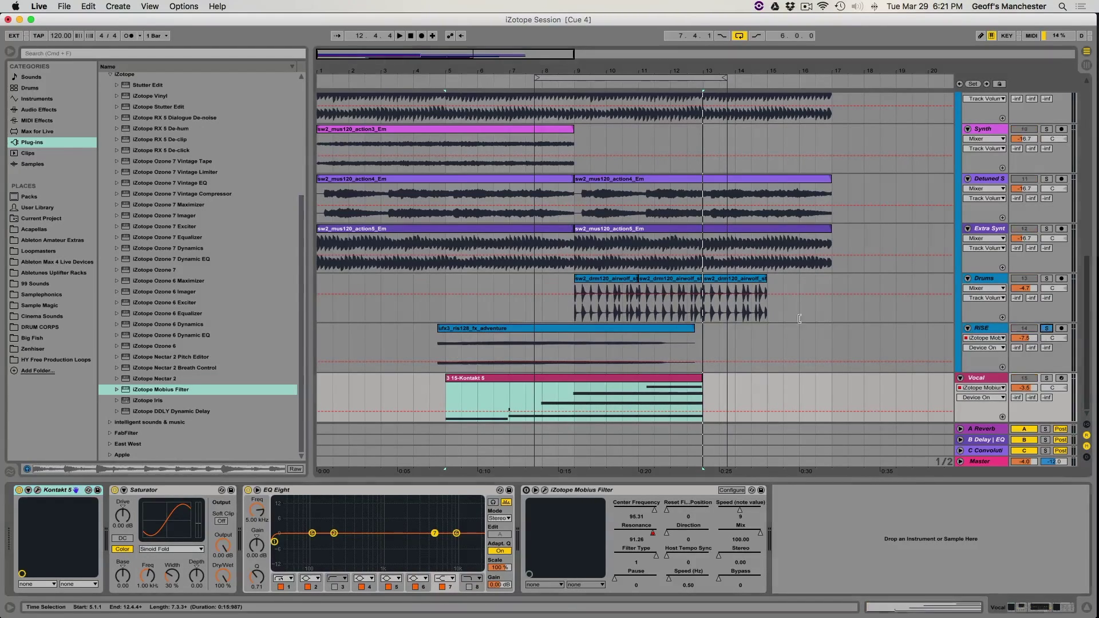
left_click(436, 354)
key("space")
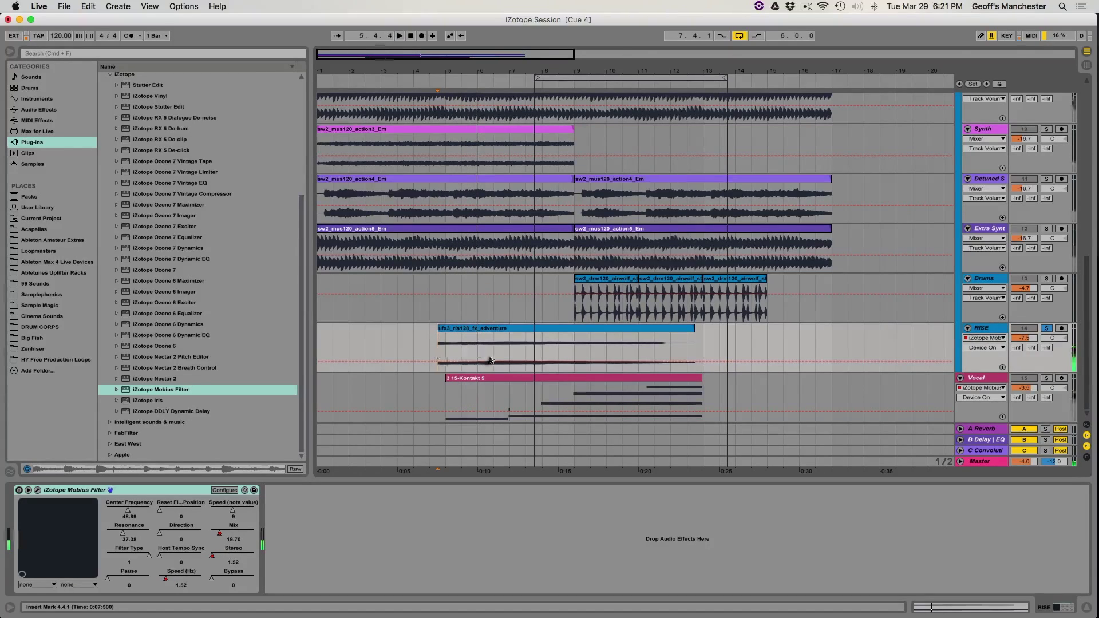
left_click(542, 349)
key("space")
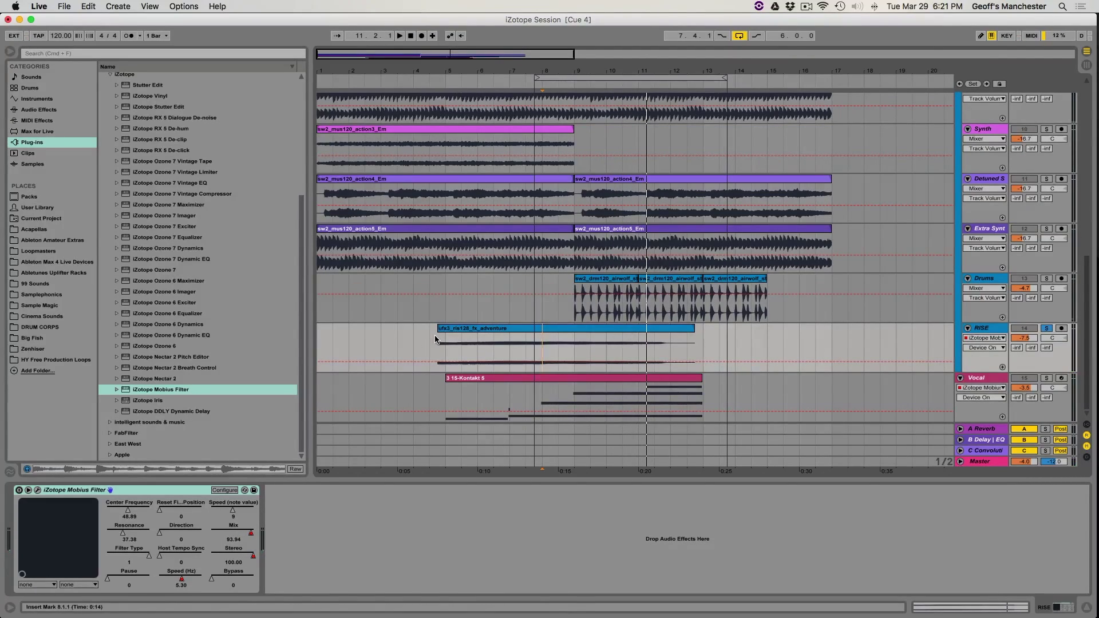
Step: End the solo on RISE, mute the Vocal track, and play the mix from the riser clip's start
left_click(1047, 329)
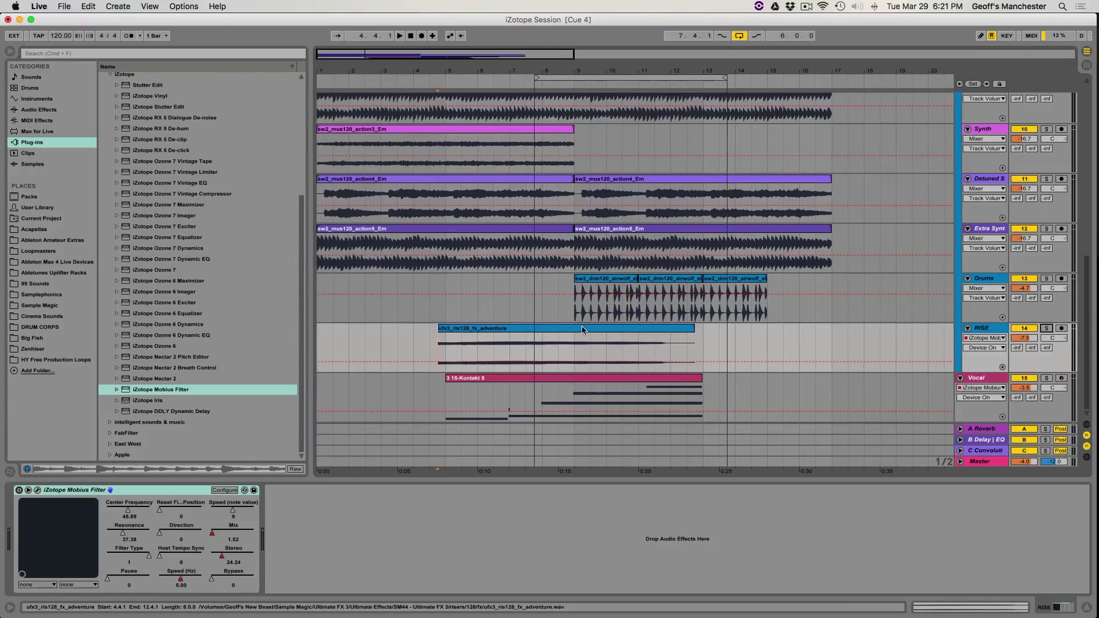
key("space")
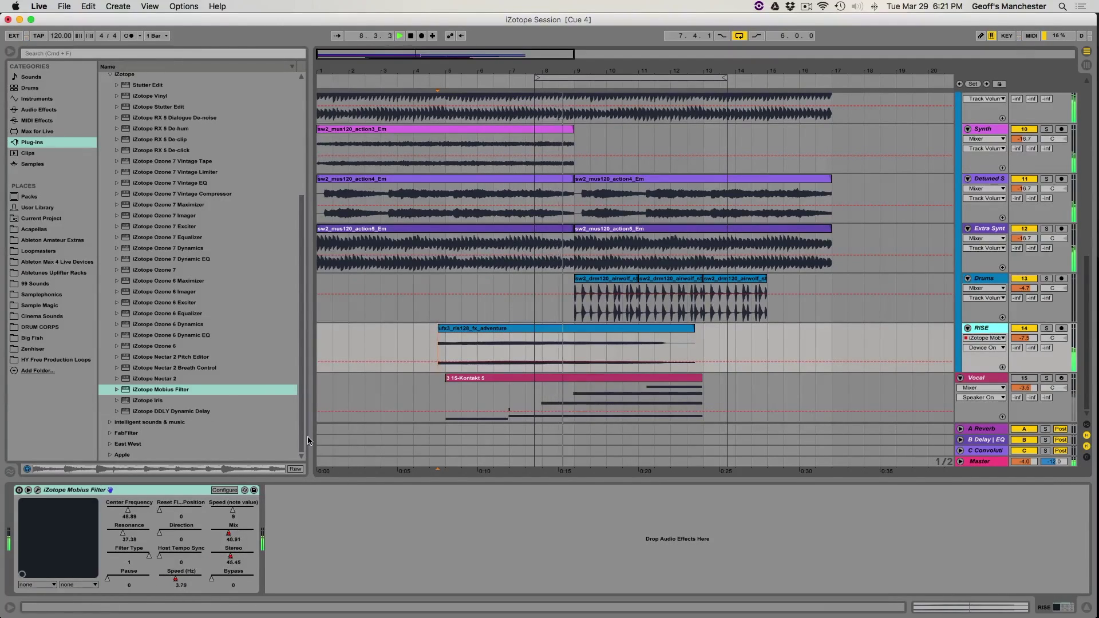
key("space")
Step: Activate the RISE track's Mobius Filter, open its plug-in window, and shift it away from the screen edge
left_click(19, 490)
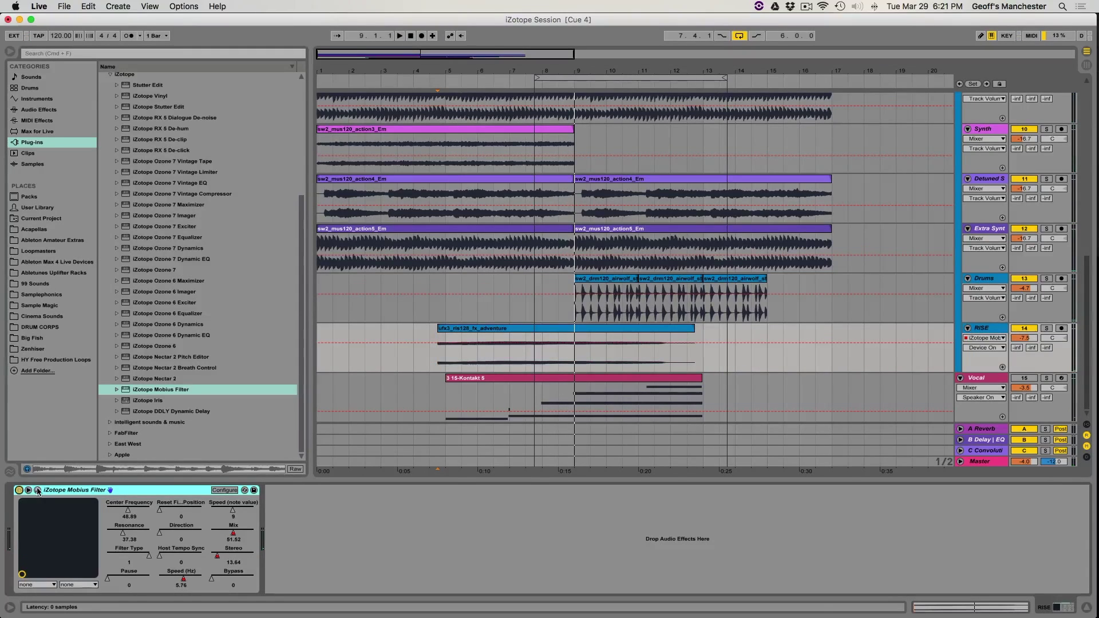
left_click(38, 491)
left_click(643, 296)
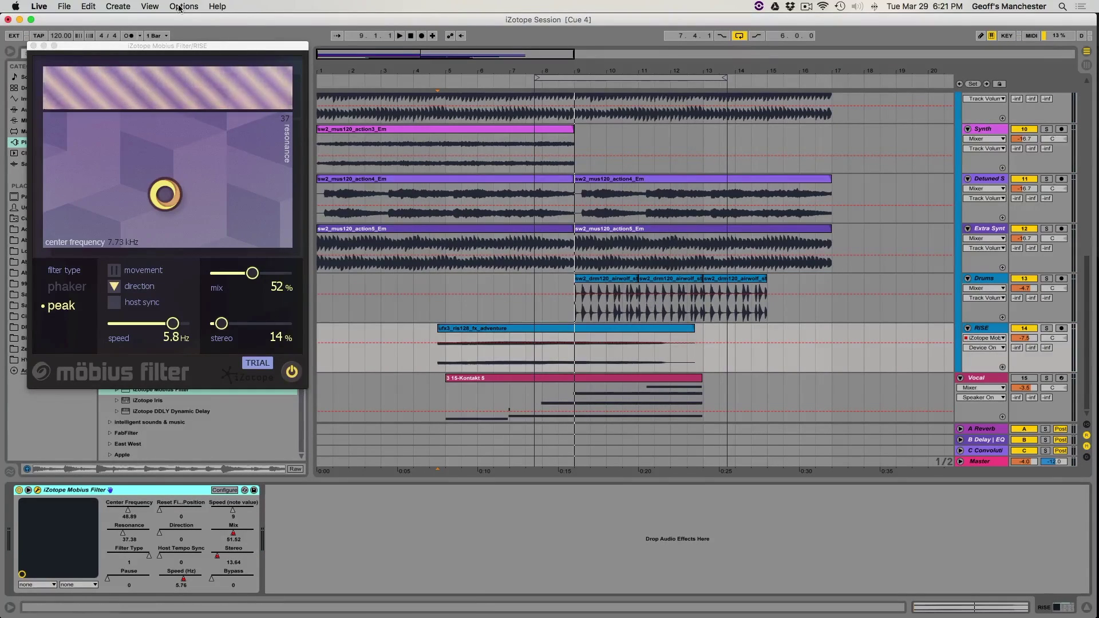
left_click_drag(202, 46, 253, 47)
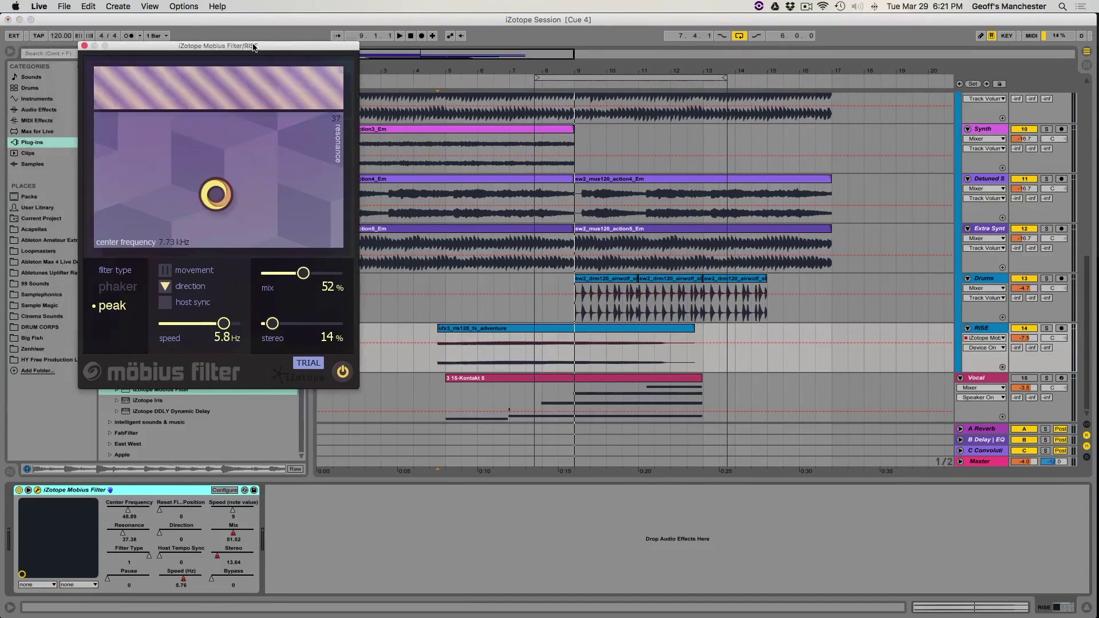
left_click(984, 340)
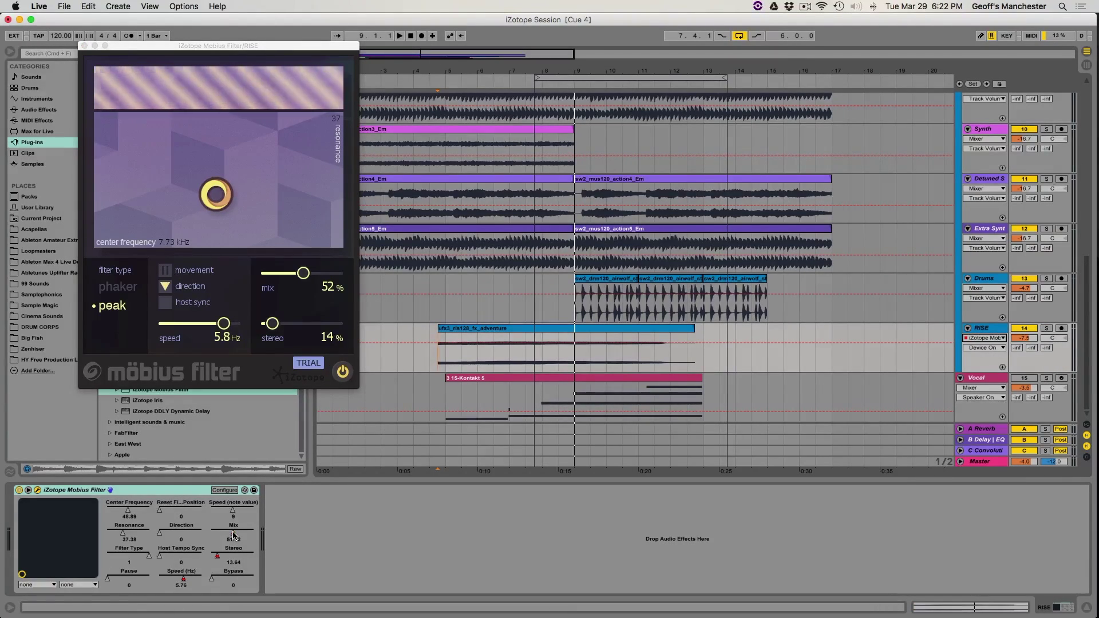
Step: Play the mix from just before the riser with the RISE filter active, stop, bypass the filter, and replay
left_click(427, 353)
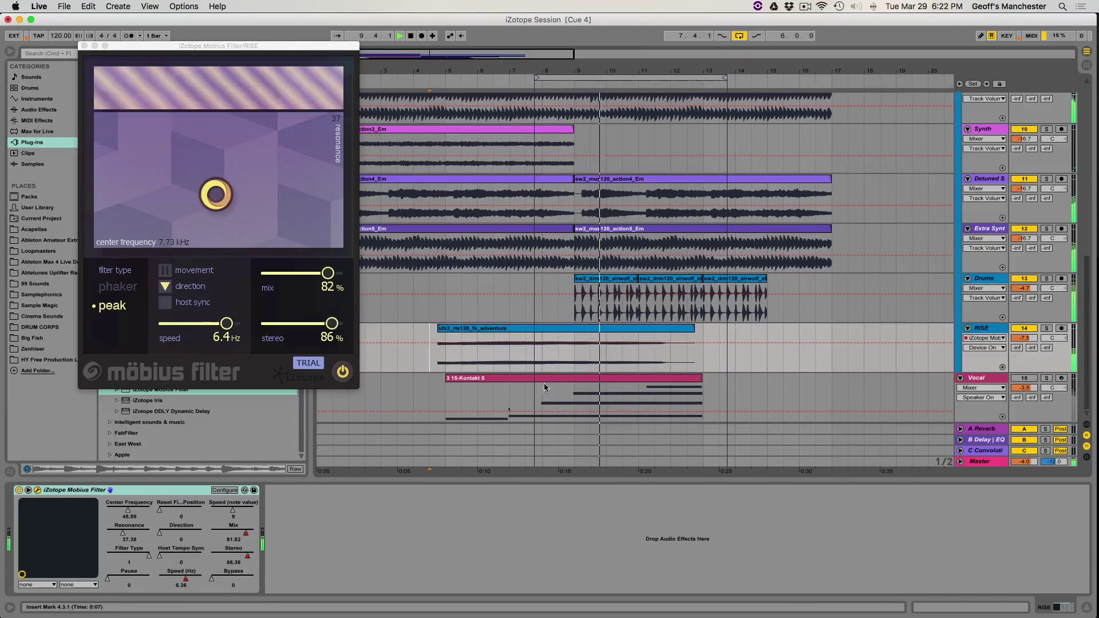
key("space")
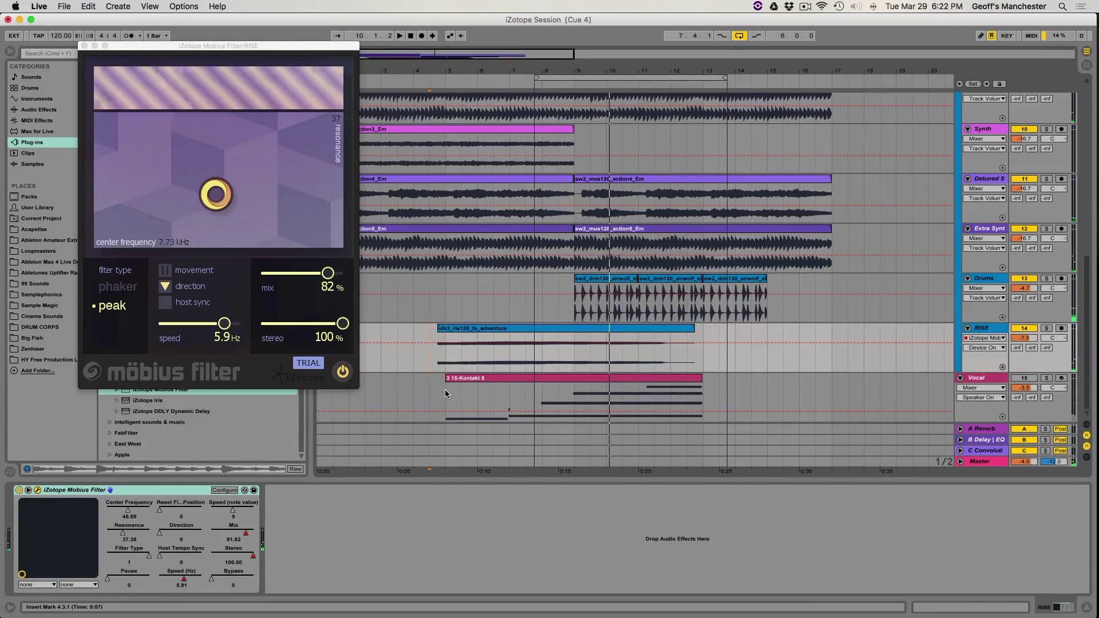
left_click(20, 490)
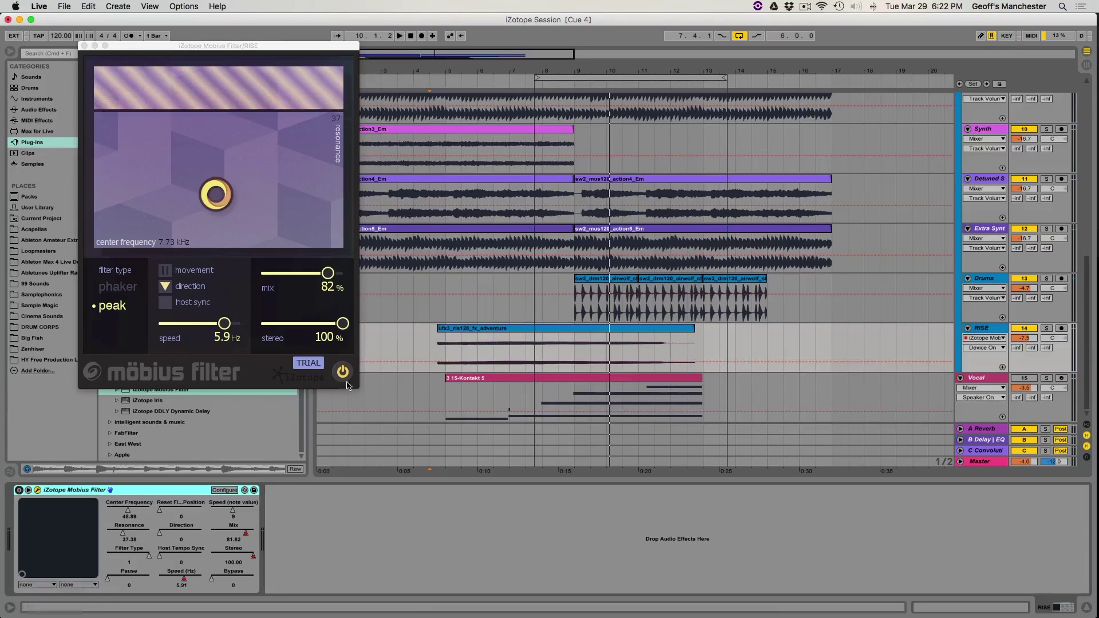
left_click(431, 350)
key("space")
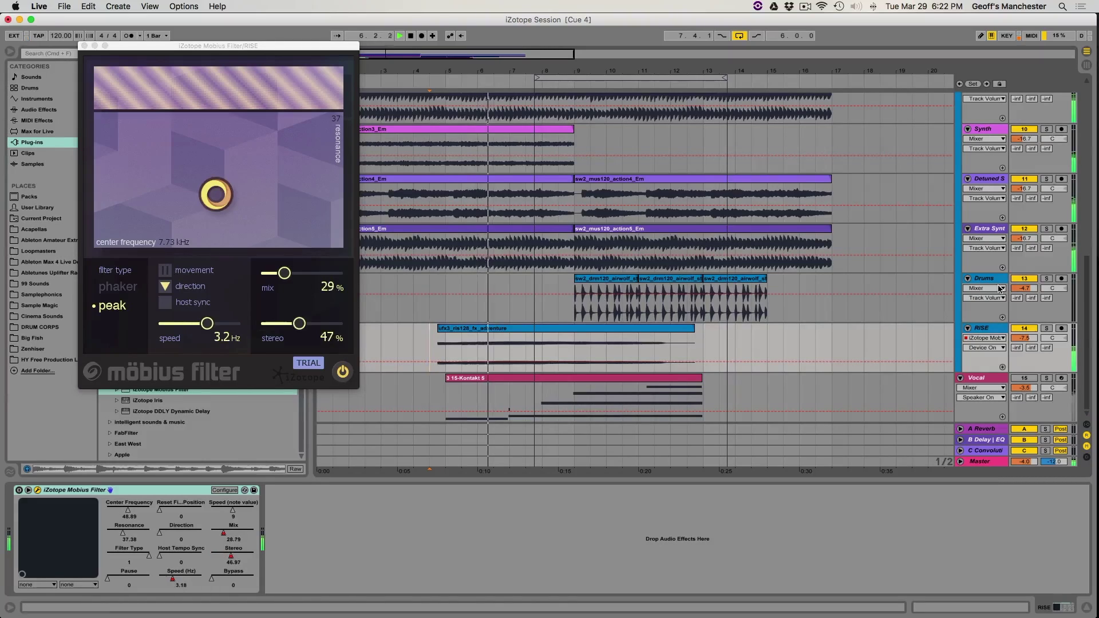
Step: Raise the RISE track's send to C-Convolution Reverb, reactivate its Mobius Filter, and replay the section
left_click(1047, 347)
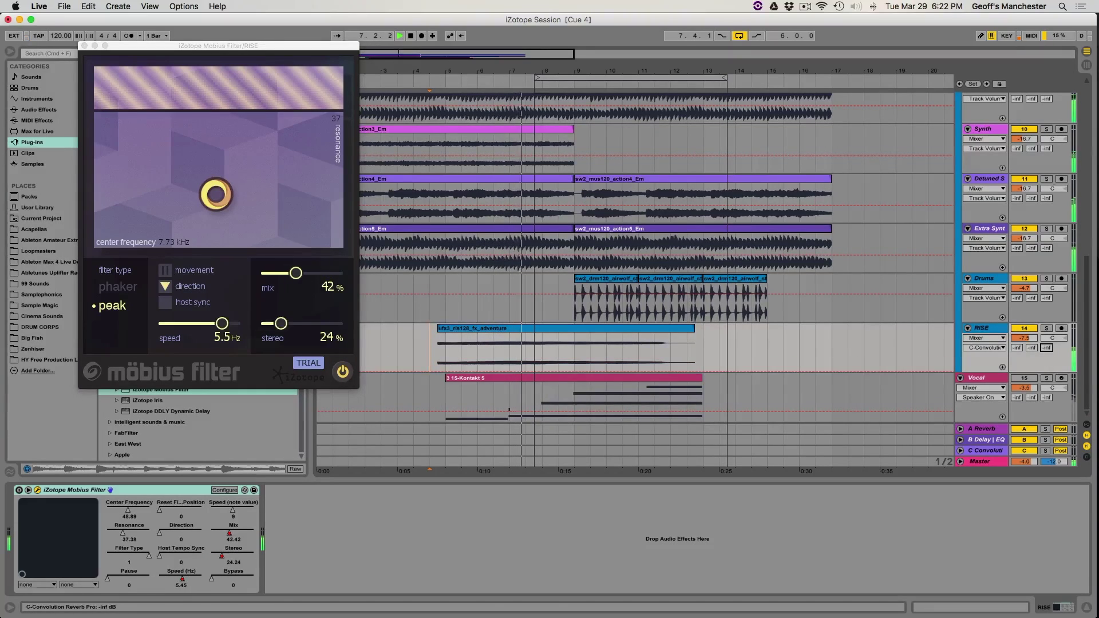
left_click_drag(1047, 348, 1047, 319)
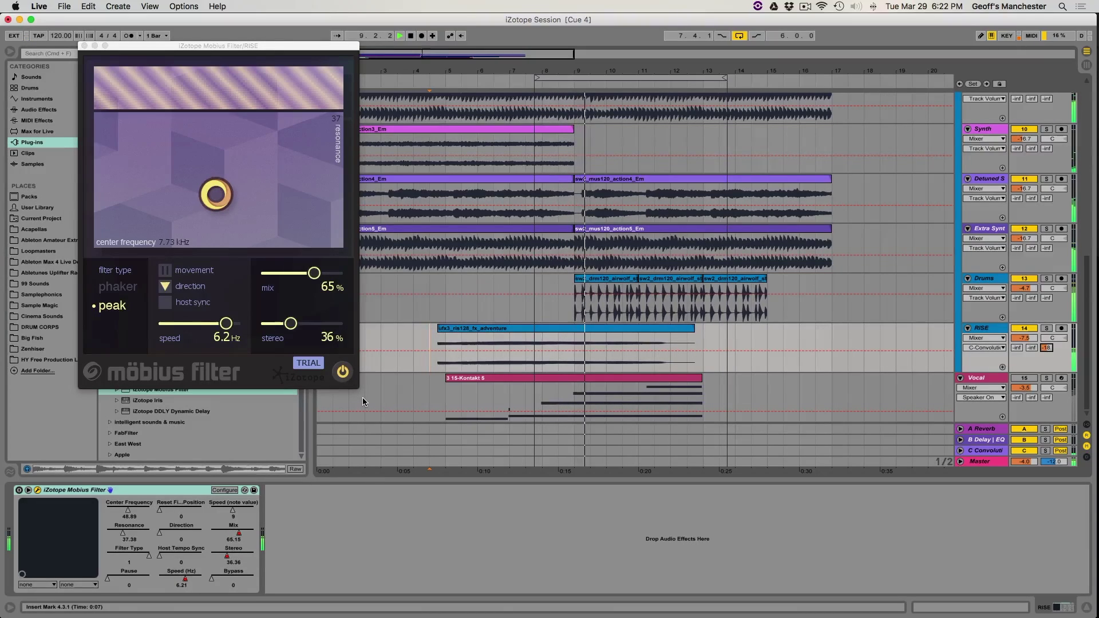
left_click(20, 491)
key("space")
left_click(1046, 348)
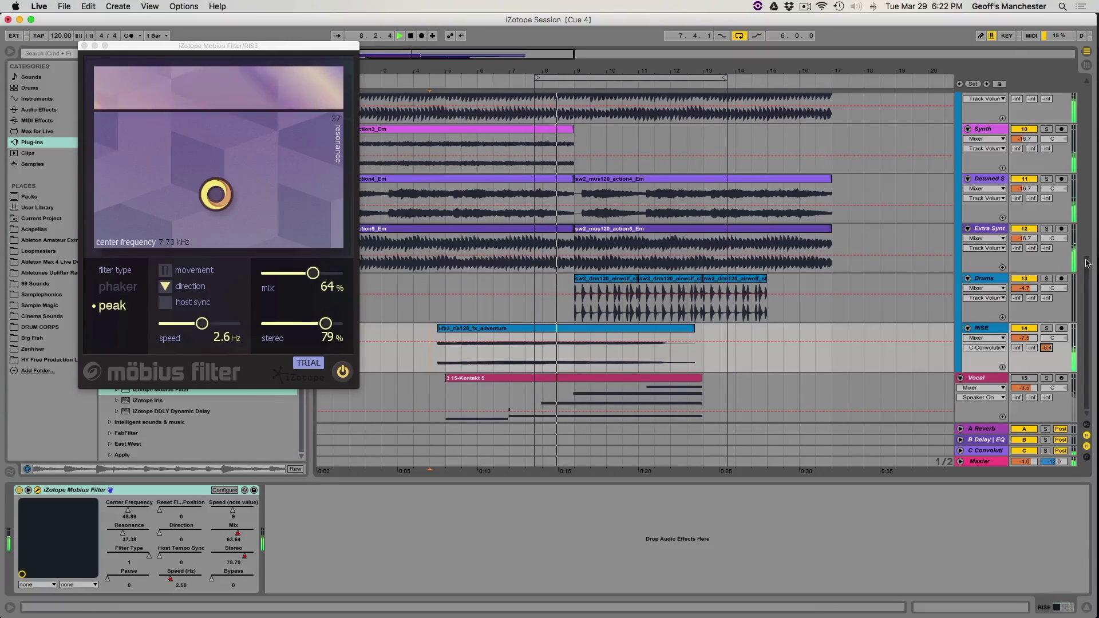
Step: Try separate automation lanes on RISE for the C-Convolution send and the Mobius Filter's Device On, removing each one
left_click(1002, 367)
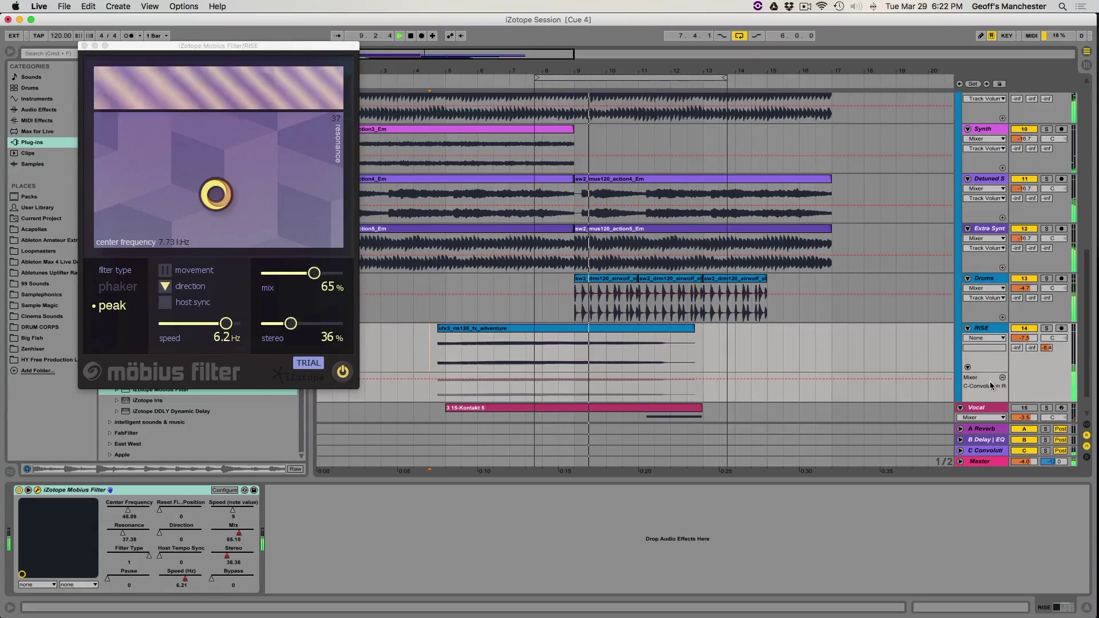
left_click(1003, 377)
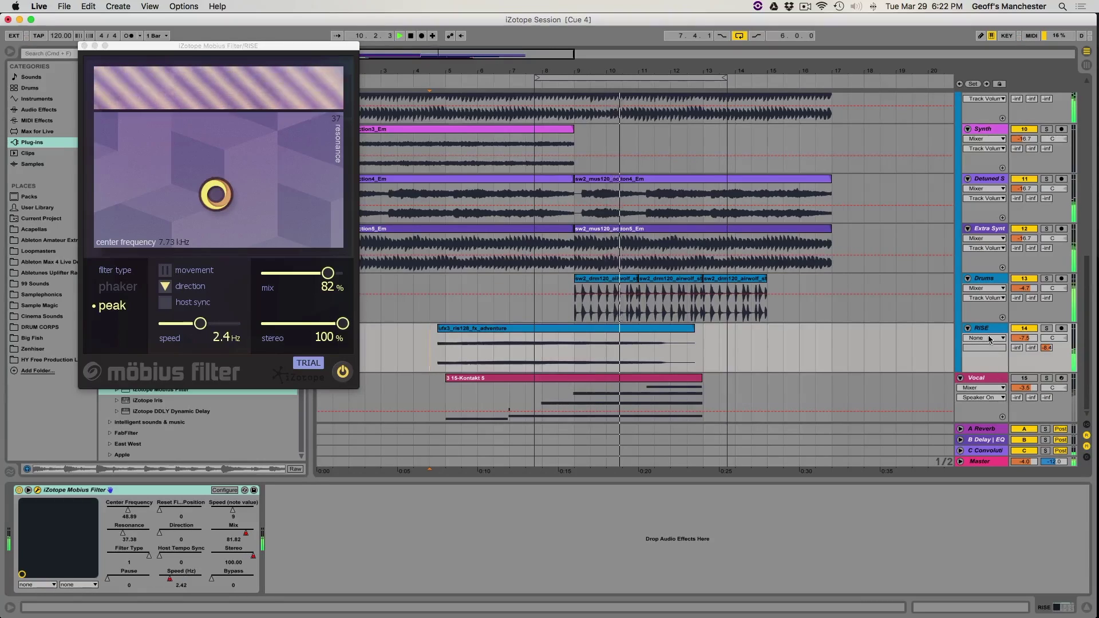
left_click(1003, 367)
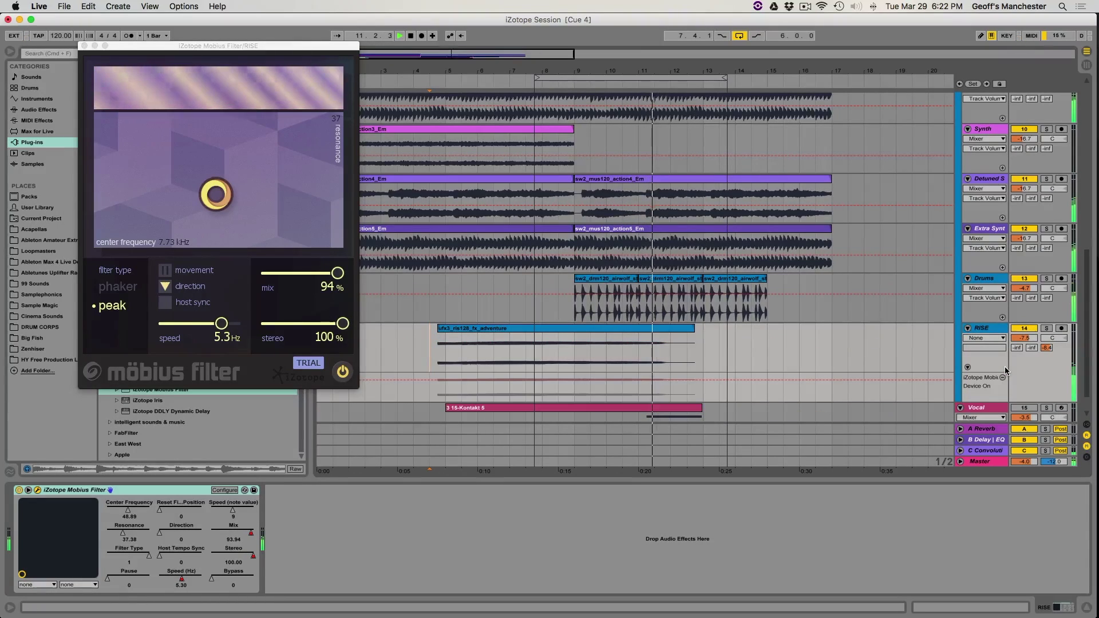
left_click(1002, 378)
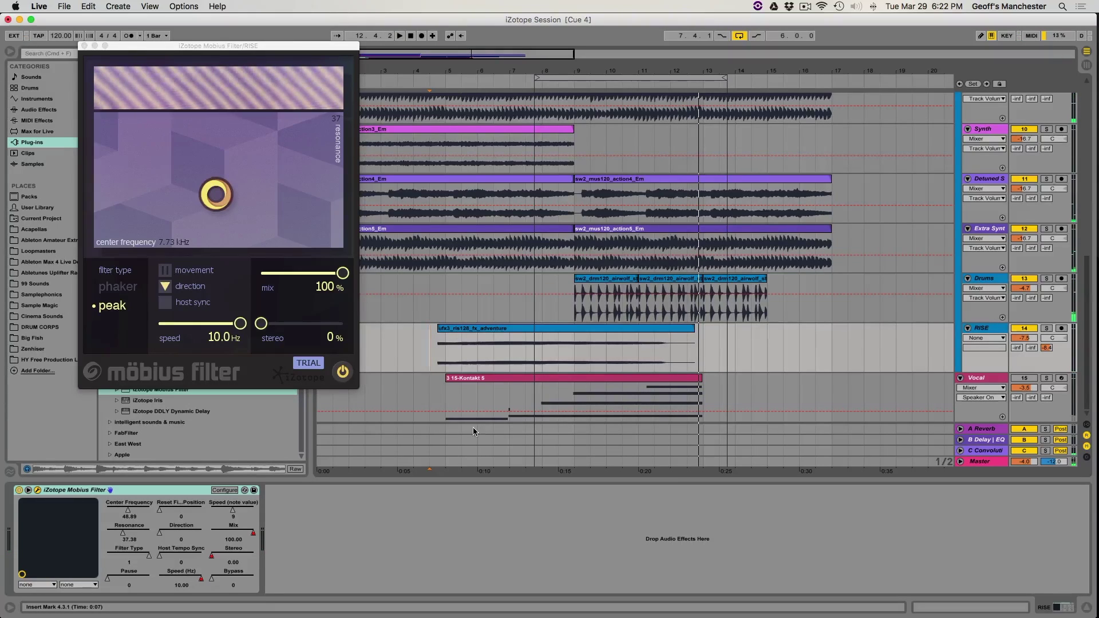
Step: Play the arrangement from just before the Vocal clip, unmute the Vocal track, and solo it
left_click(426, 406)
key("space")
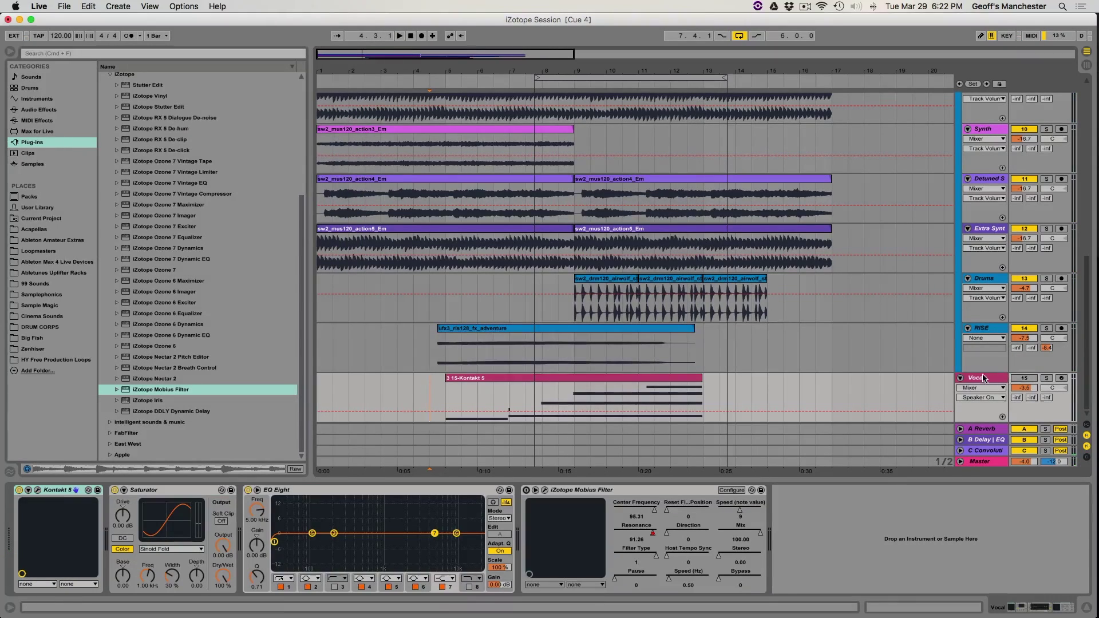
left_click(1029, 378)
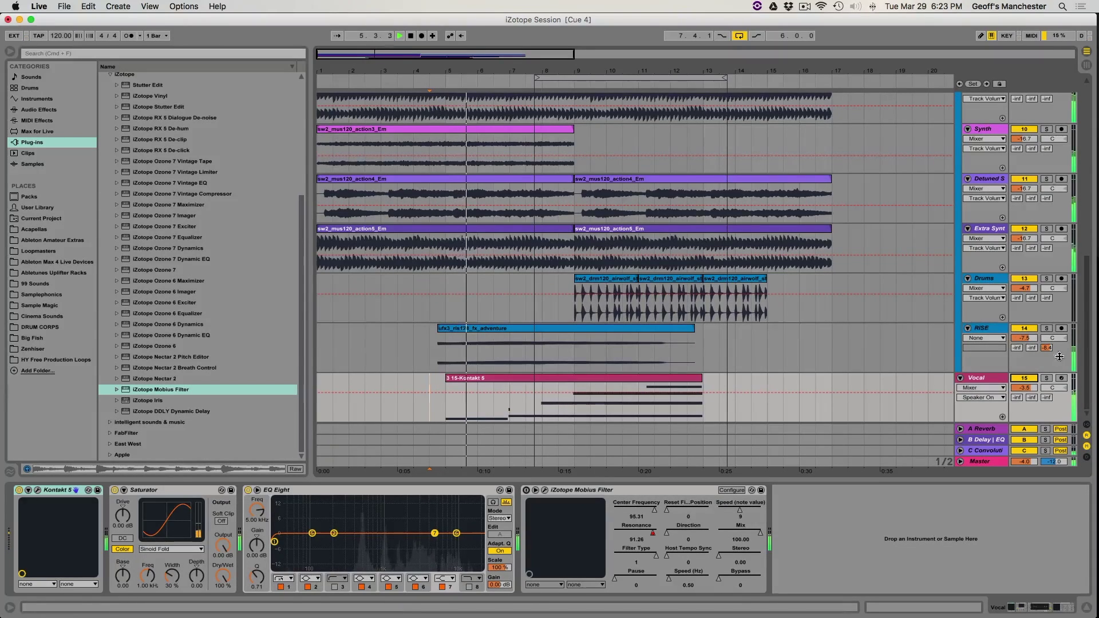
left_click(1048, 379)
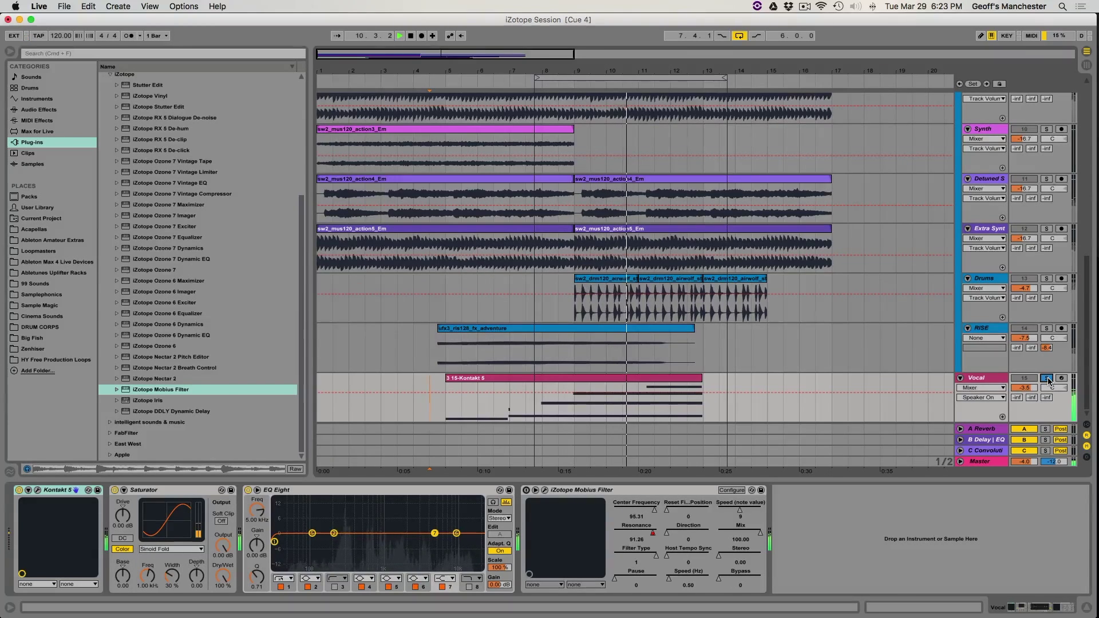
Step: Stop playback, activate the Vocal track's Mobius Filter, and replay from the start of the Vocal clip
key("space")
left_click(413, 410)
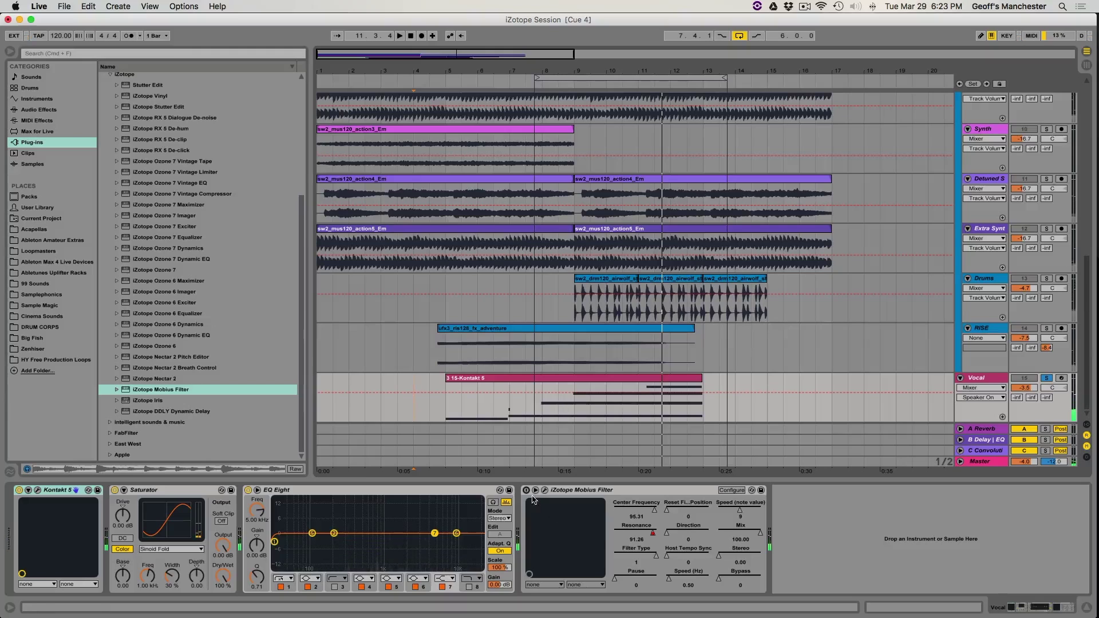
left_click(441, 395)
key("space")
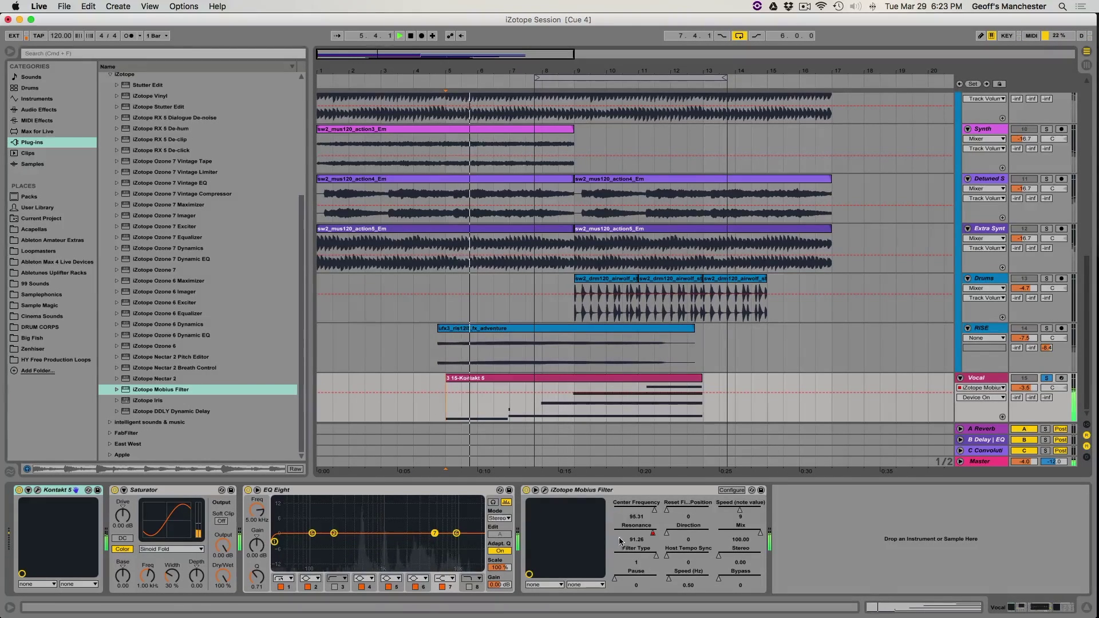
Step: Open the Vocal track's Mobius Filter editor, continue in trial mode, and sweep its center frequency to about 7.23 kHz while lowering resonance during playback
left_click(545, 490)
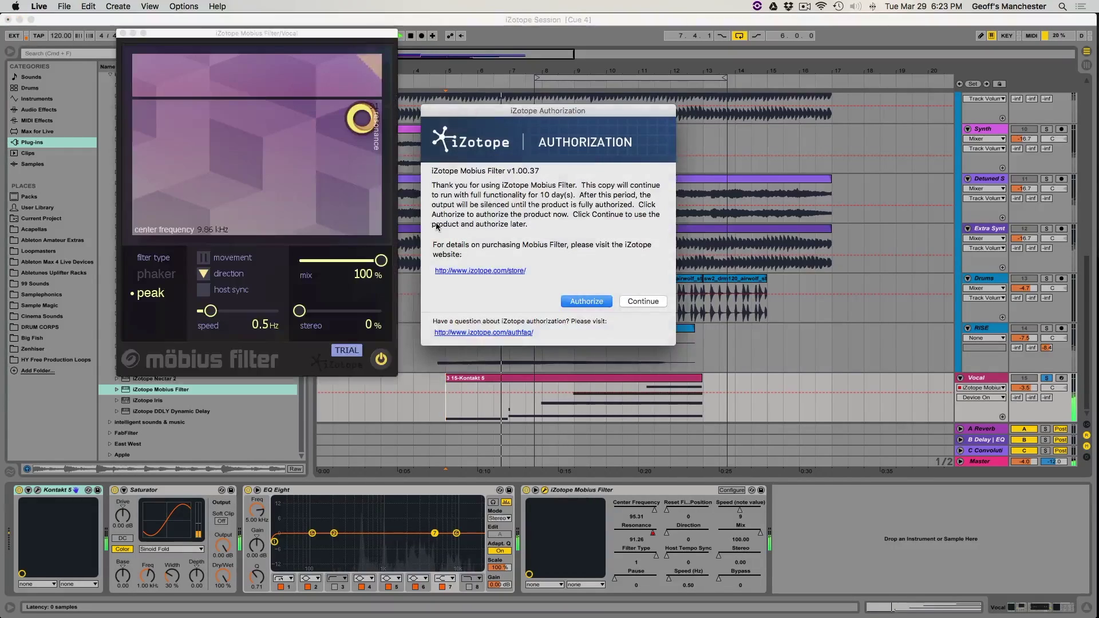
left_click(643, 301)
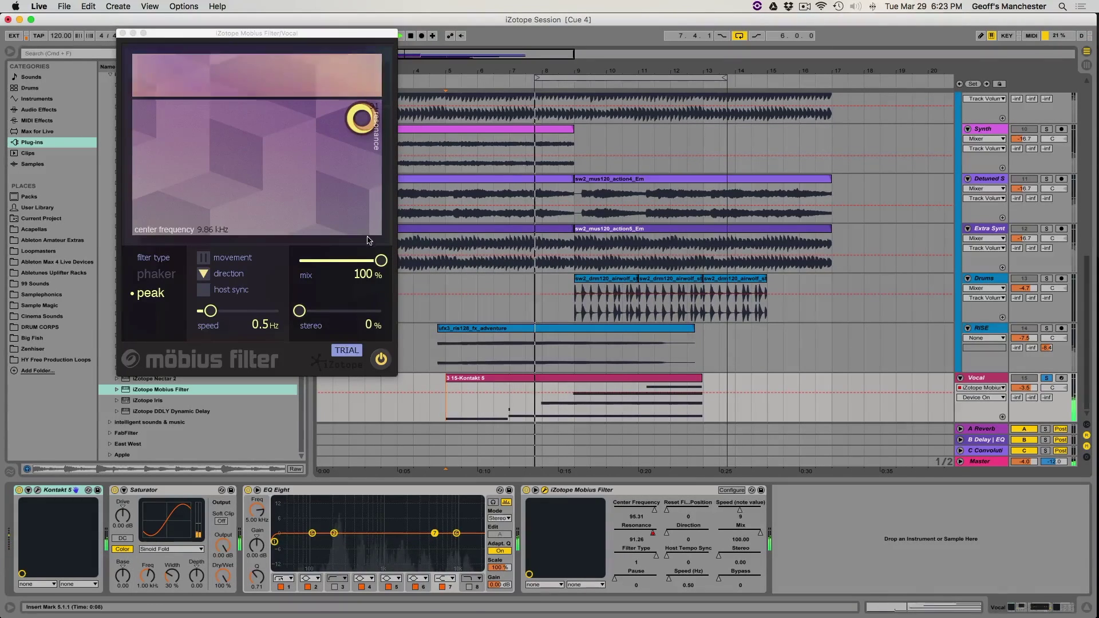
mouse_move(362, 117)
left_mouse_down()
mouse_move(256, 179)
mouse_move(318, 156)
mouse_move(324, 181)
mouse_move(307, 198)
mouse_move(260, 204)
mouse_move(248, 172)
left_mouse_up()
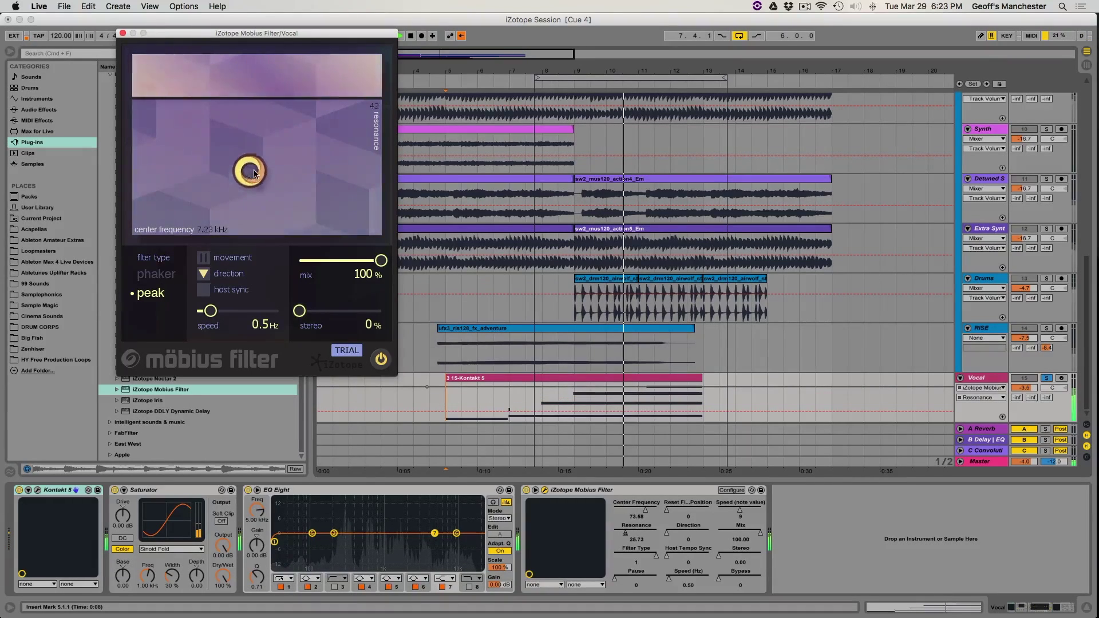
Step: Record Mobius Filter automation from just before the Vocal clip, sweeping center frequency and resonance and raising stereo to 100%
left_click(430, 418)
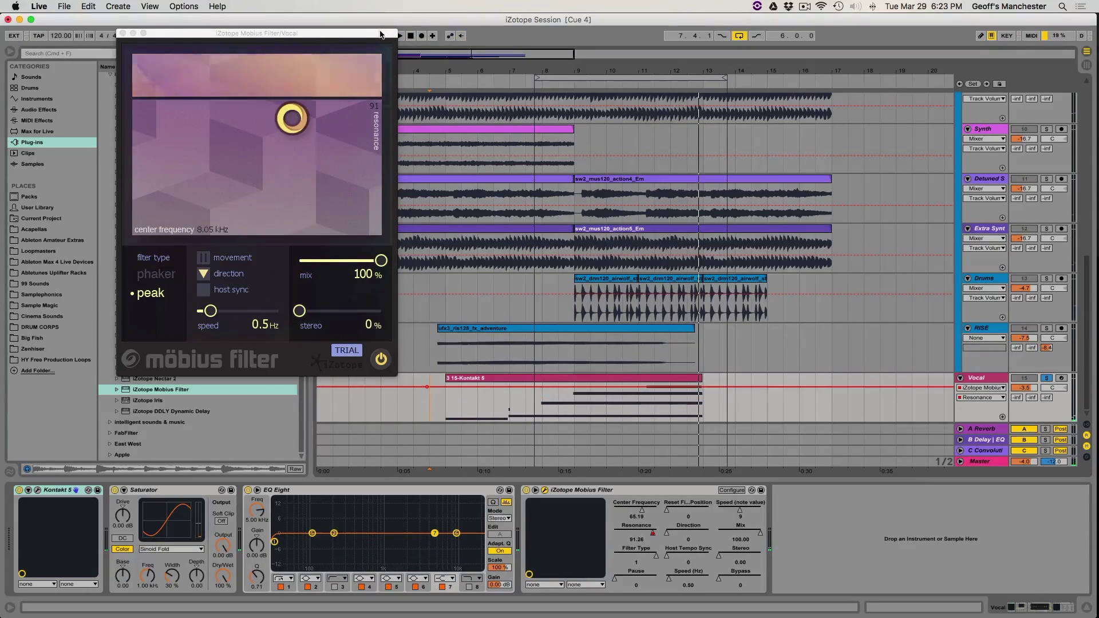
left_click_drag(381, 35, 324, 35)
key("space")
left_click(235, 120)
mouse_move(235, 122)
left_mouse_down()
mouse_move(211, 166)
mouse_move(180, 169)
mouse_move(217, 136)
mouse_move(261, 142)
mouse_move(270, 169)
mouse_move(285, 164)
mouse_move(276, 142)
mouse_move(195, 188)
mouse_move(166, 182)
mouse_move(166, 167)
mouse_move(207, 151)
mouse_move(249, 156)
left_mouse_up()
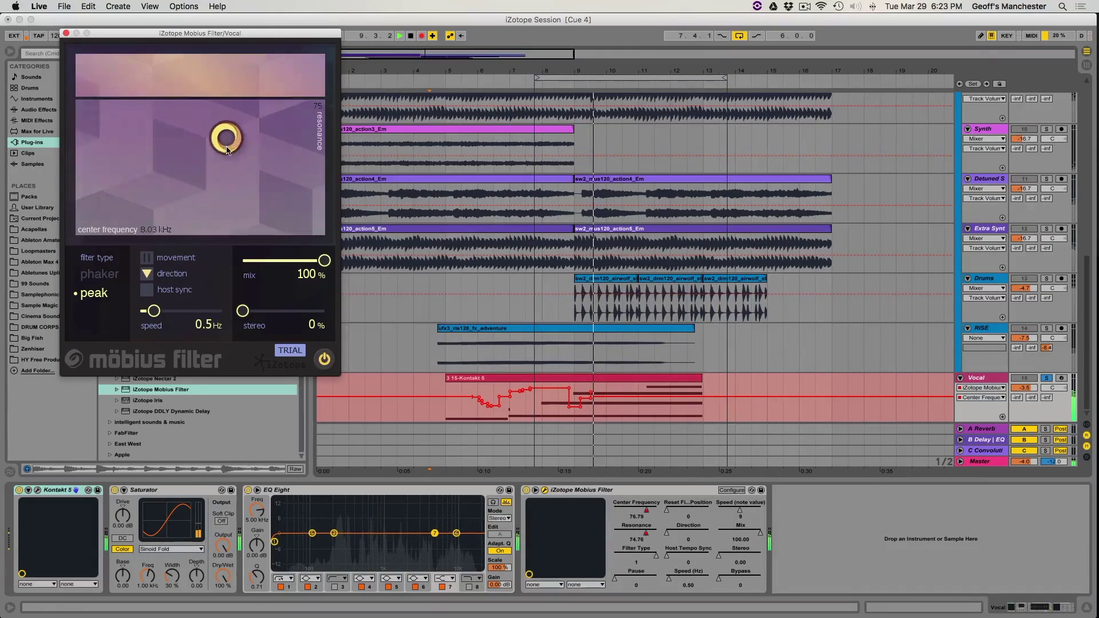
mouse_move(161, 207)
left_mouse_down()
mouse_move(128, 187)
mouse_move(209, 166)
left_mouse_up()
left_click_drag(243, 319, 251, 317)
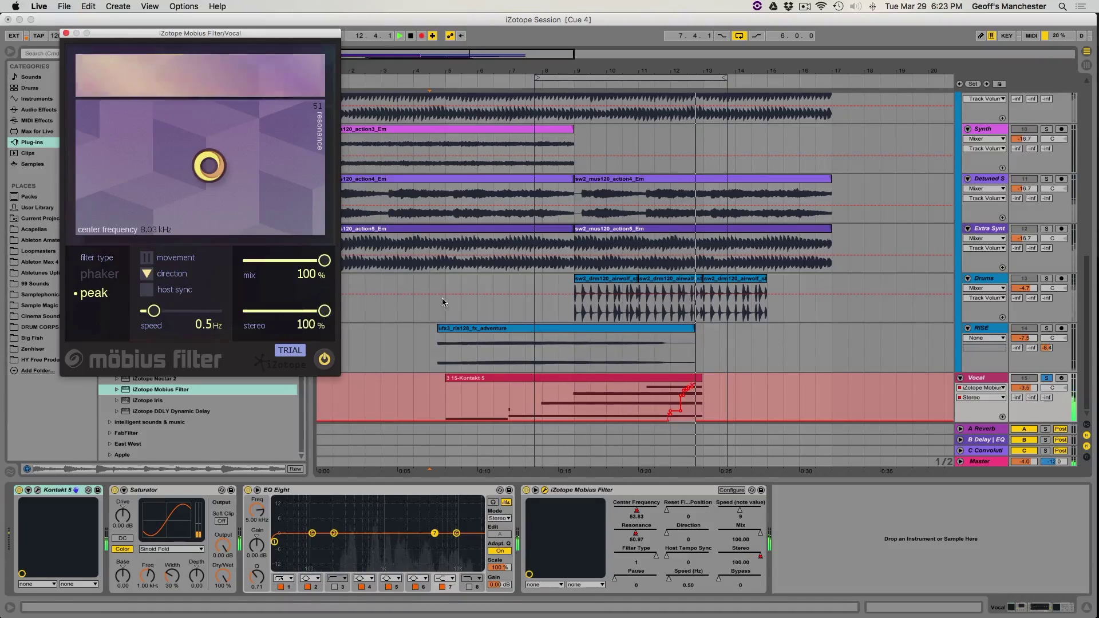
key("space")
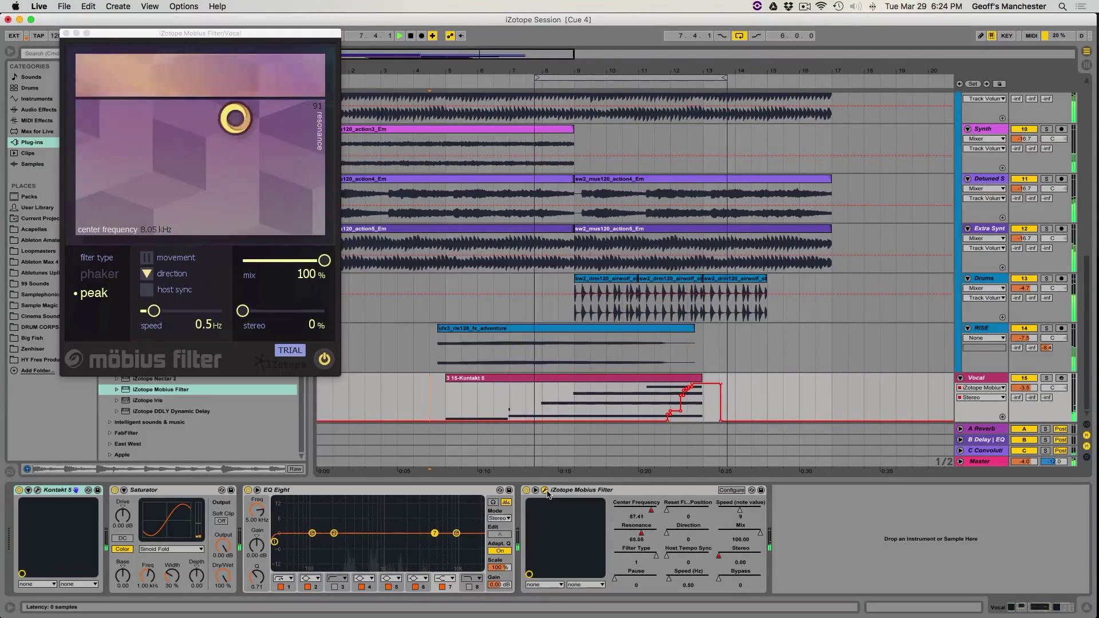
Step: Stop playback, switch to Session View, and reopen the Vocal track's Mobius Filter editor, placing it clear of the browser
key("space")
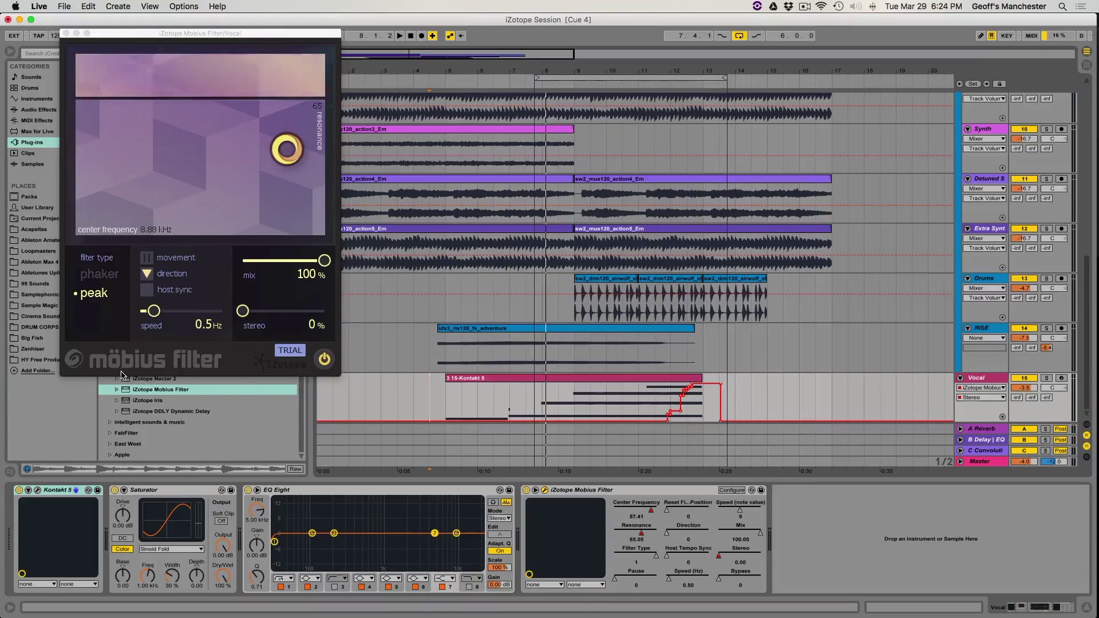
key("Tab")
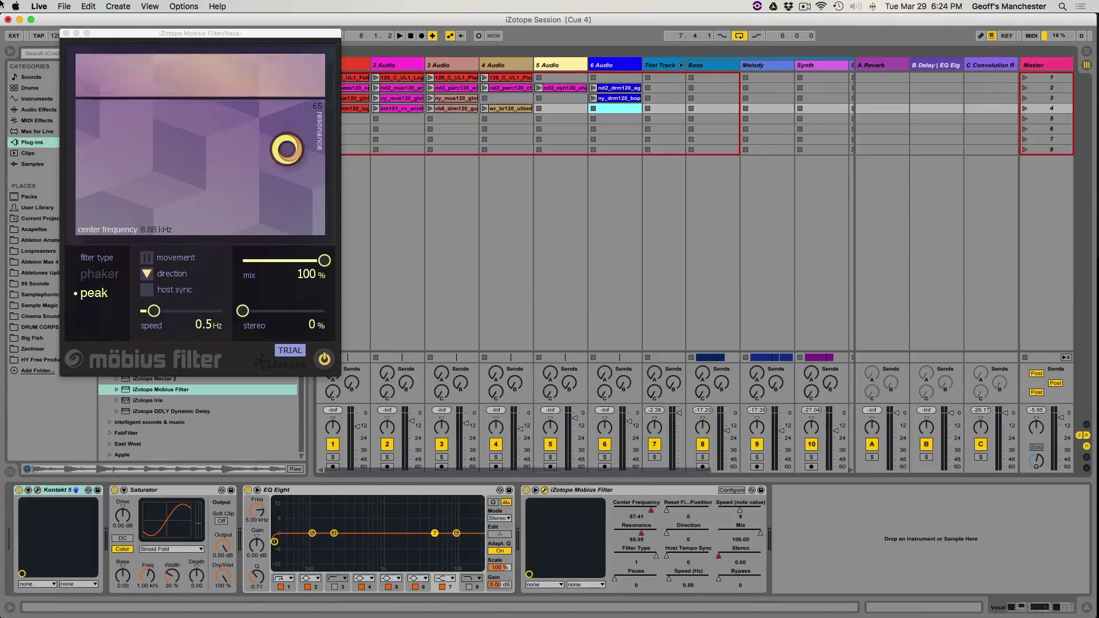
left_click(66, 33)
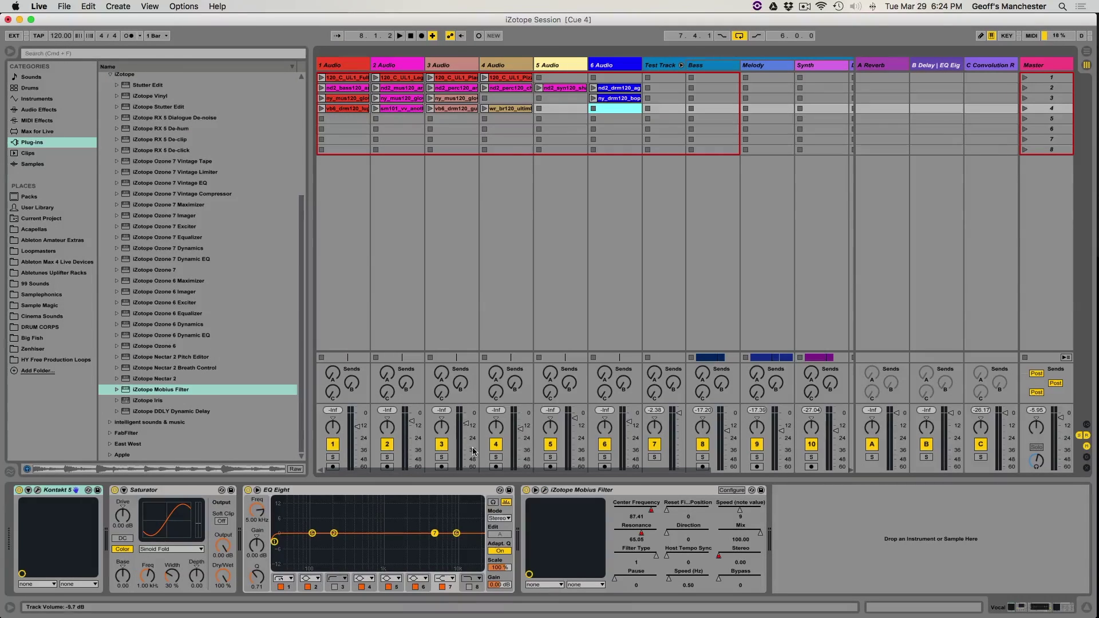
left_click(542, 493)
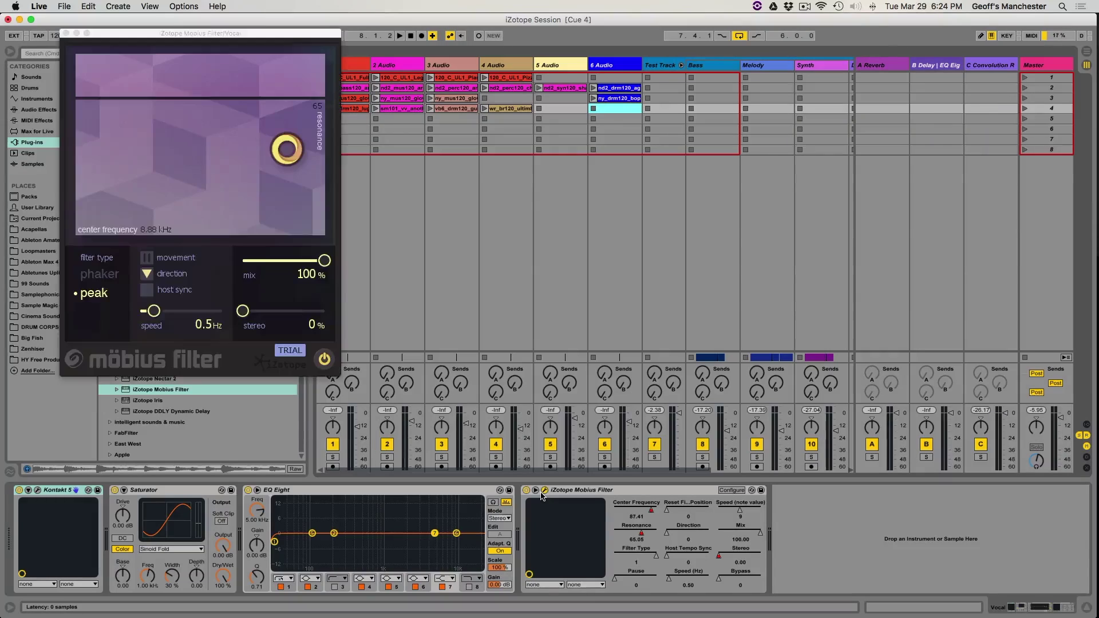
left_click_drag(184, 34, 805, 70)
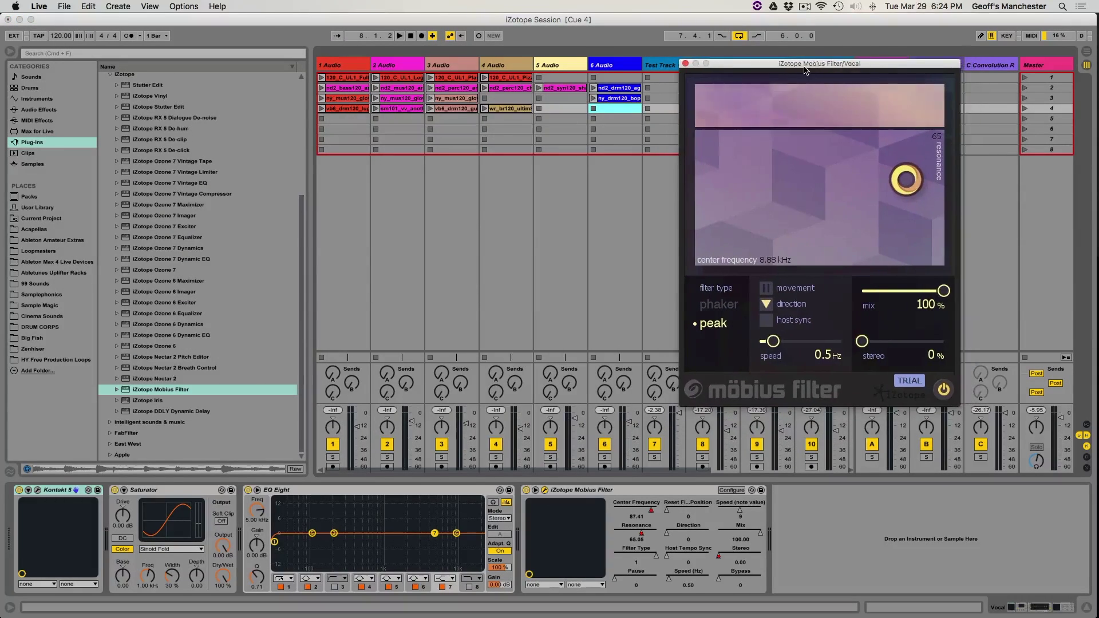